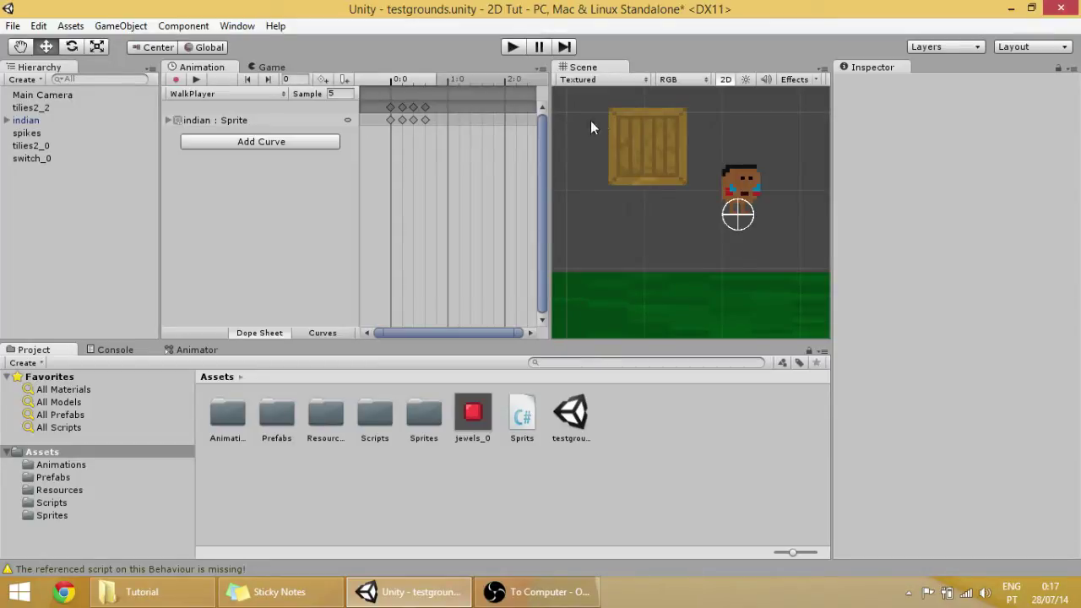
- Lower the wooden crate slightly in the scene, to about X -4.12, Y 2.14
{"action": "scroll", "coordinate": [666, 257], "scroll_direction": "down", "scroll_amount": 3}
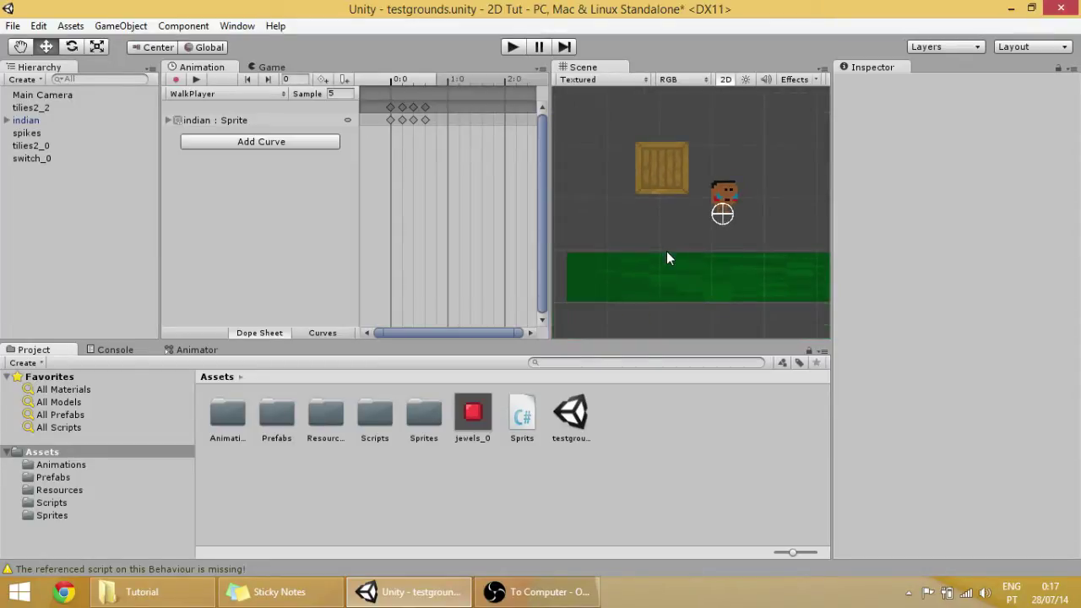
{"action": "middle_click_drag", "start_coordinate": [666, 257], "coordinate": [624, 261]}
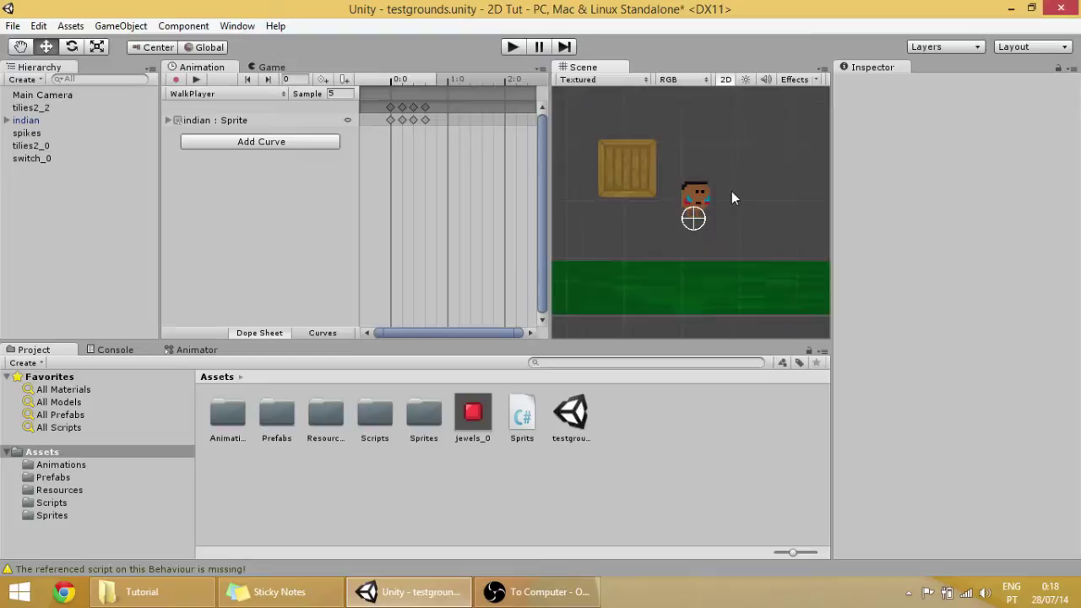
{"action": "left_click", "coordinate": [621, 201]}
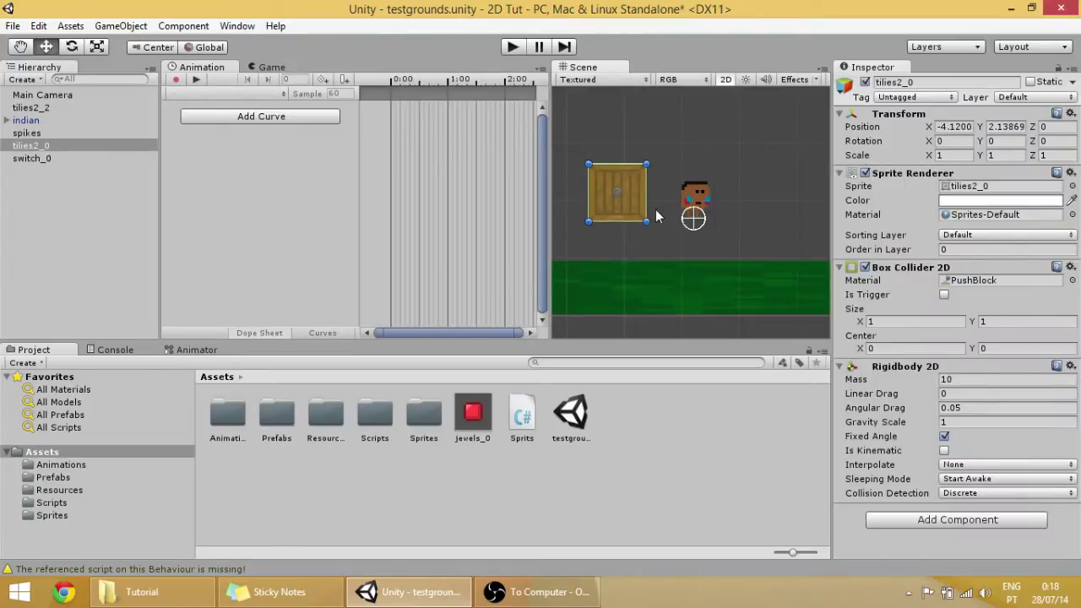
- Play-test the scene by walking the character into the crate and jumping against its side, and end play mode
{"action": "left_click", "coordinate": [512, 46]}
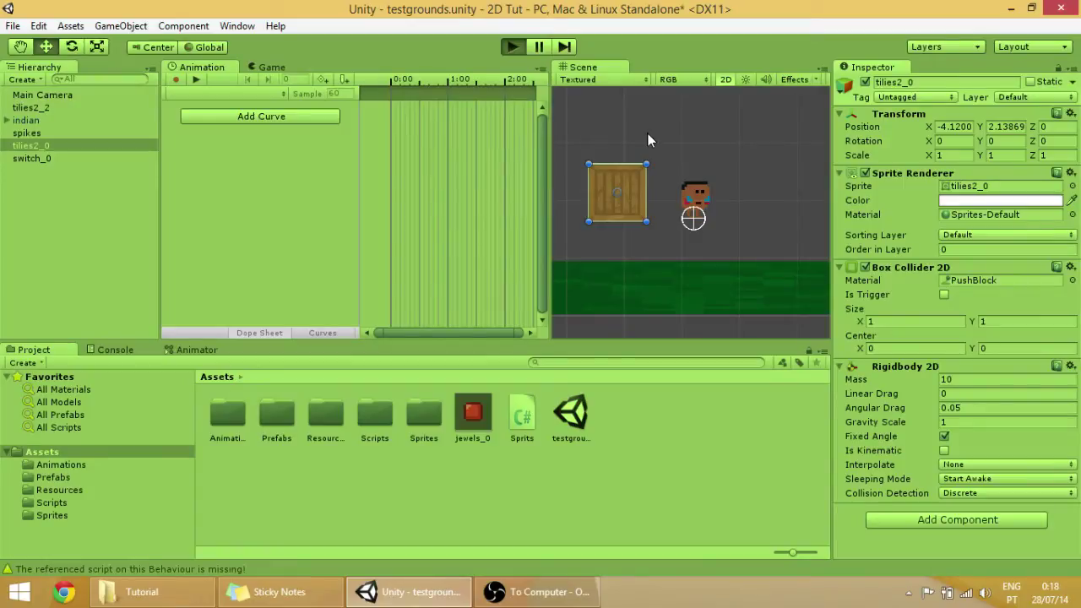
{"action": "key", "text": "Right"}
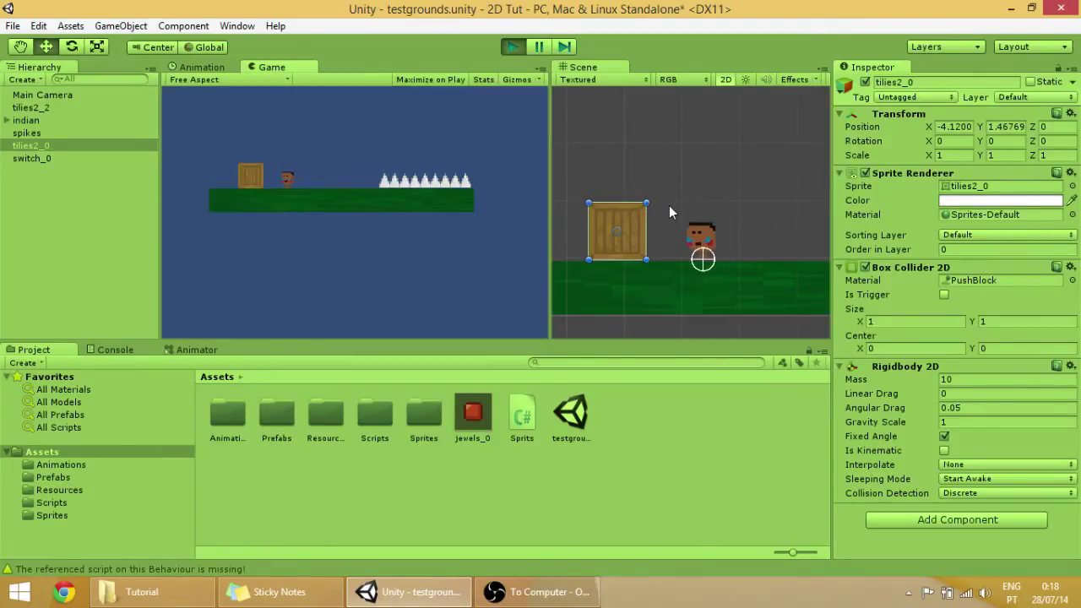
{"action": "key", "text": "Left"}
{"action": "key", "text": "Right"}
{"action": "key", "text": "Left"}
{"action": "key", "text": "space"}
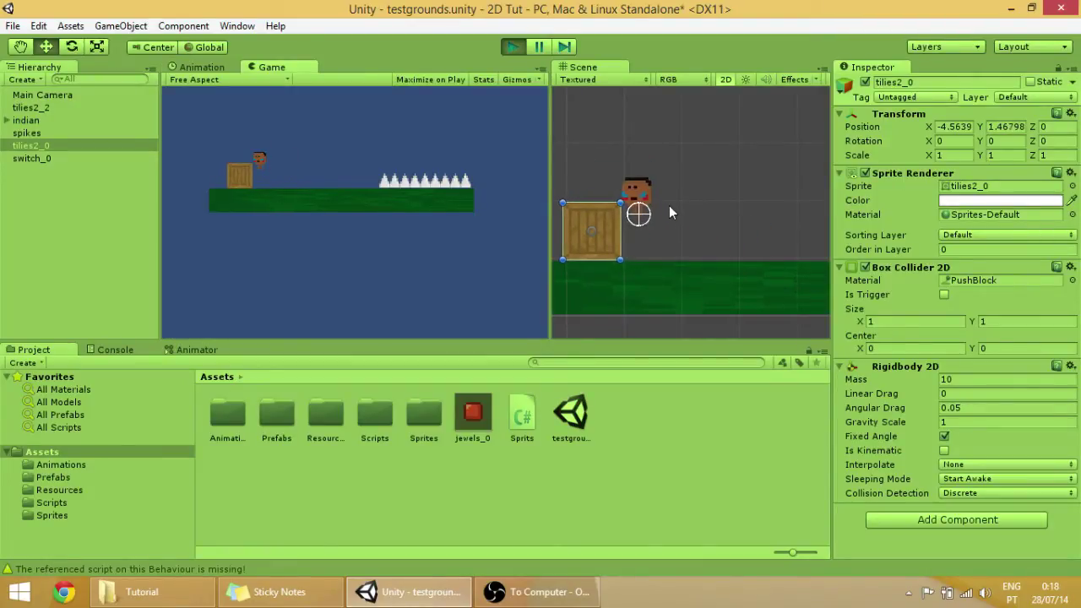
{"action": "scroll", "coordinate": [669, 205], "scroll_direction": "up", "scroll_amount": 5}
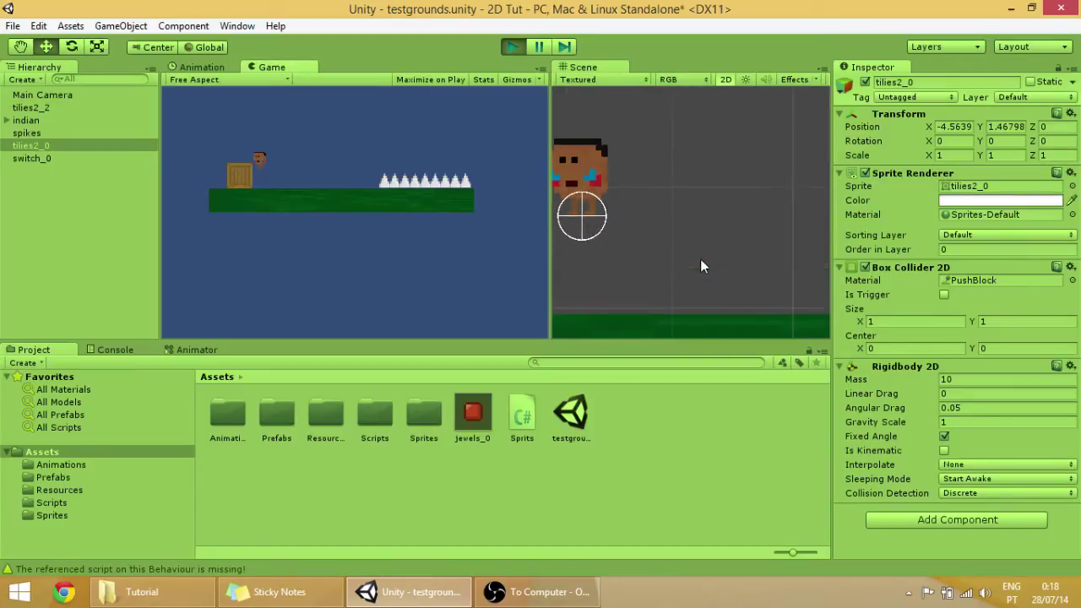
{"action": "scroll", "coordinate": [700, 259], "scroll_direction": "down", "scroll_amount": 2}
{"action": "middle_click_drag", "start_coordinate": [574, 182], "coordinate": [707, 178]}
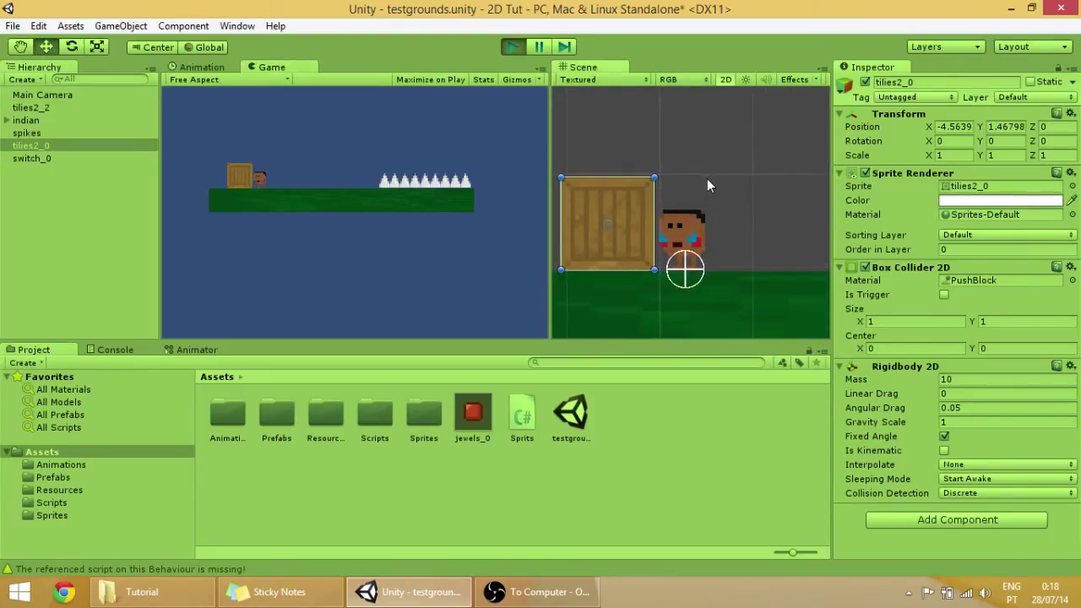
{"action": "left_click", "coordinate": [513, 47]}
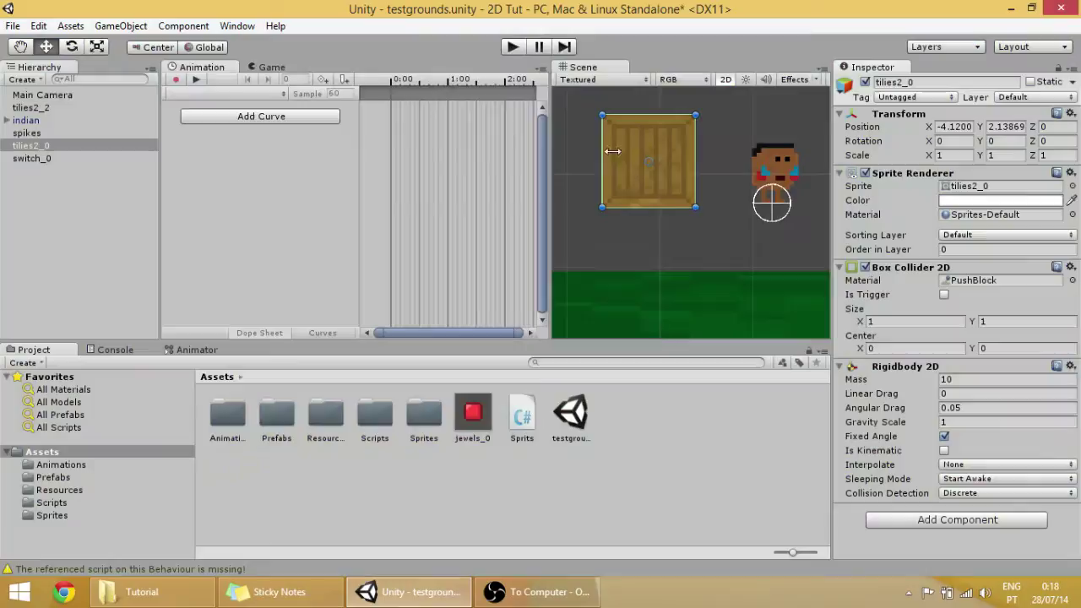
- Create a 2D physics material named player in the Assets folder for the indian character
{"action": "left_click", "coordinate": [774, 165]}
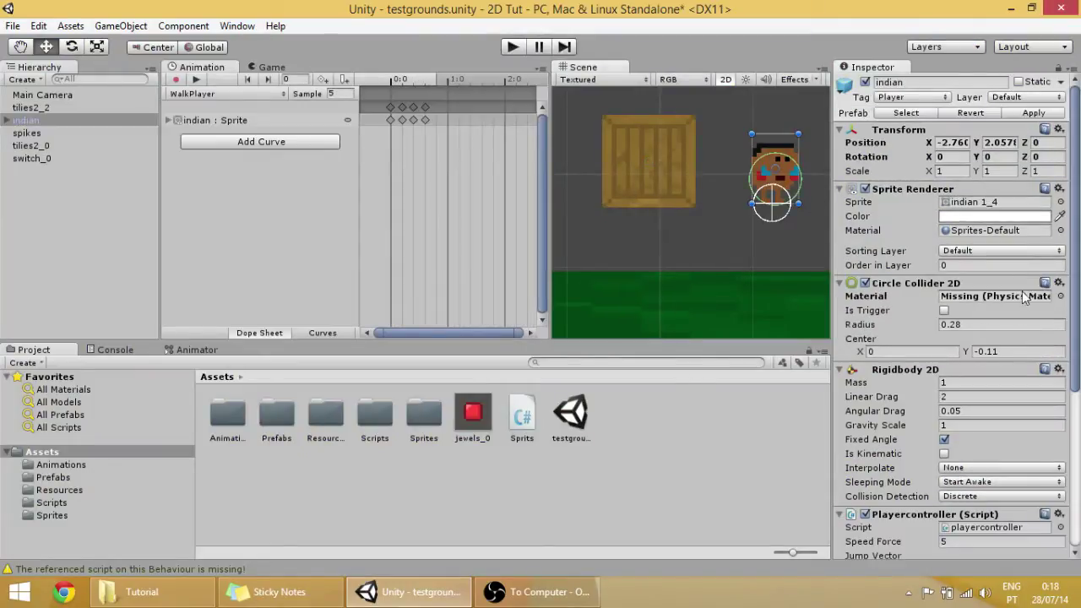
{"action": "left_click", "coordinate": [626, 417]}
{"action": "right_click", "coordinate": [625, 416]}
{"action": "mouse_move", "coordinate": [663, 174]}
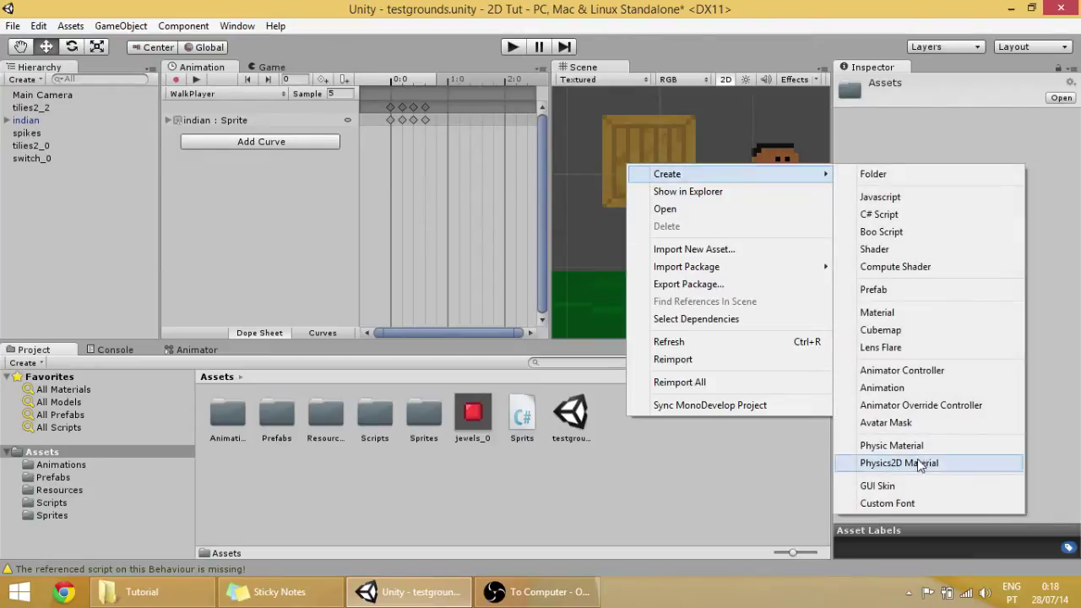
{"action": "left_click", "coordinate": [921, 465]}
{"action": "type", "text": "player"}
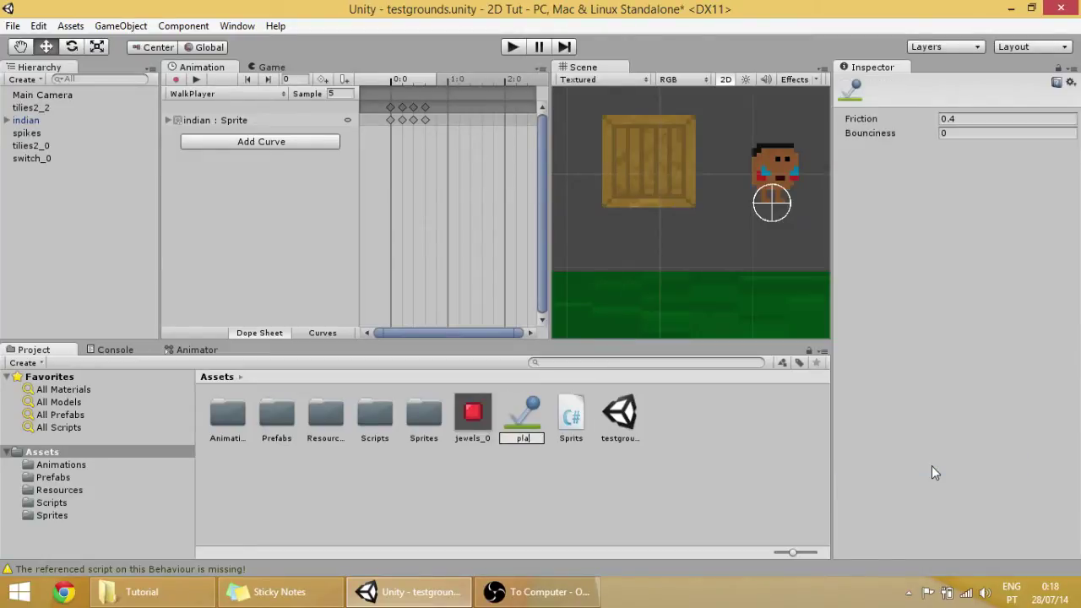
{"action": "right_click", "coordinate": [763, 450]}
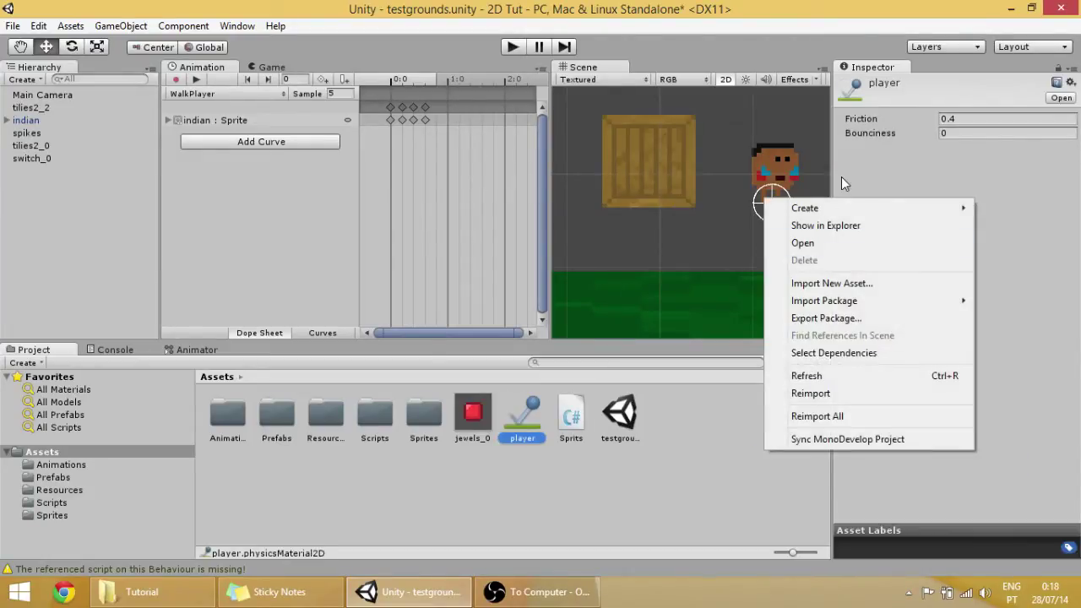
{"action": "mouse_move", "coordinate": [842, 208]}
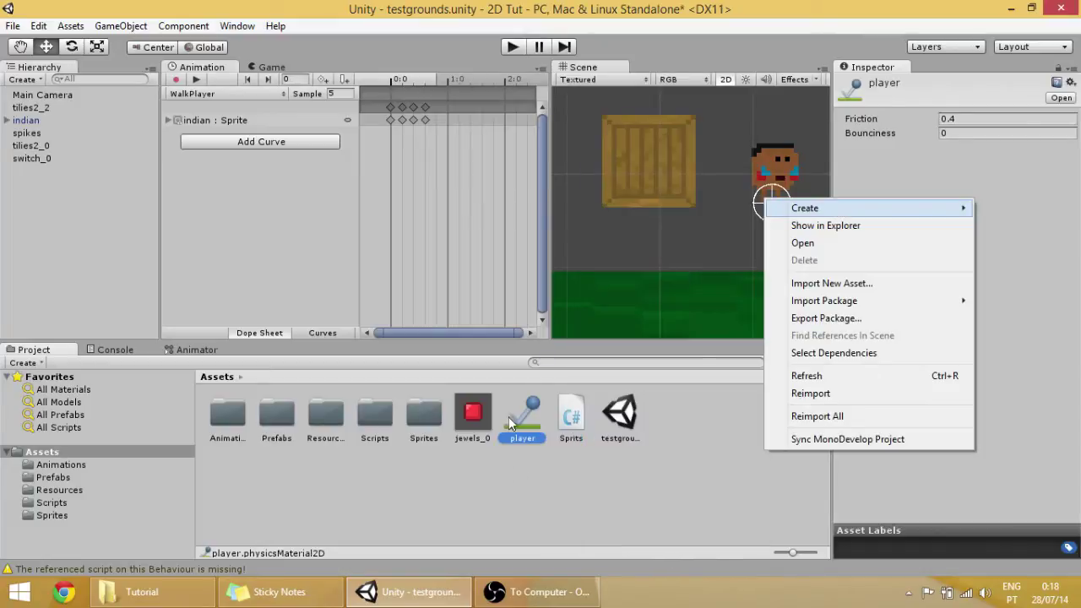
{"action": "left_click", "coordinate": [512, 416]}
{"action": "left_click", "coordinate": [965, 119]}
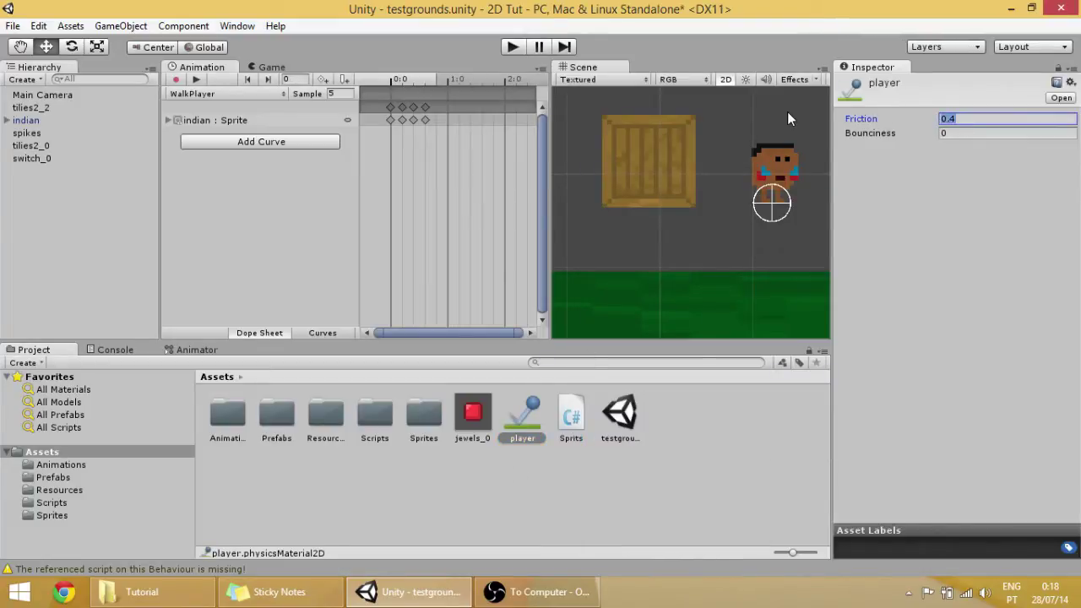
- Assign the player physics material to the indian character's Circle Collider 2D
{"action": "left_click", "coordinate": [767, 179]}
{"action": "left_click_drag", "start_coordinate": [522, 418], "coordinate": [969, 298]}
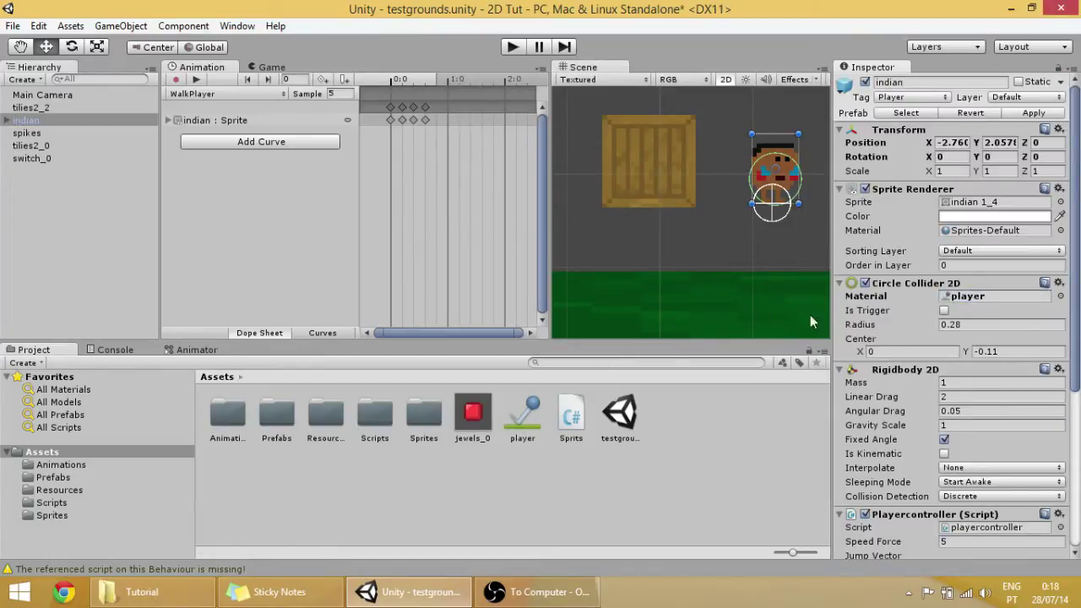
- Compare the crate's and the indian's colliders, and move the indian closer to the crate, to about X -3.02, Y 2.17
{"action": "left_click", "coordinate": [658, 174]}
{"action": "left_click", "coordinate": [777, 180]}
{"action": "left_click", "coordinate": [680, 171]}
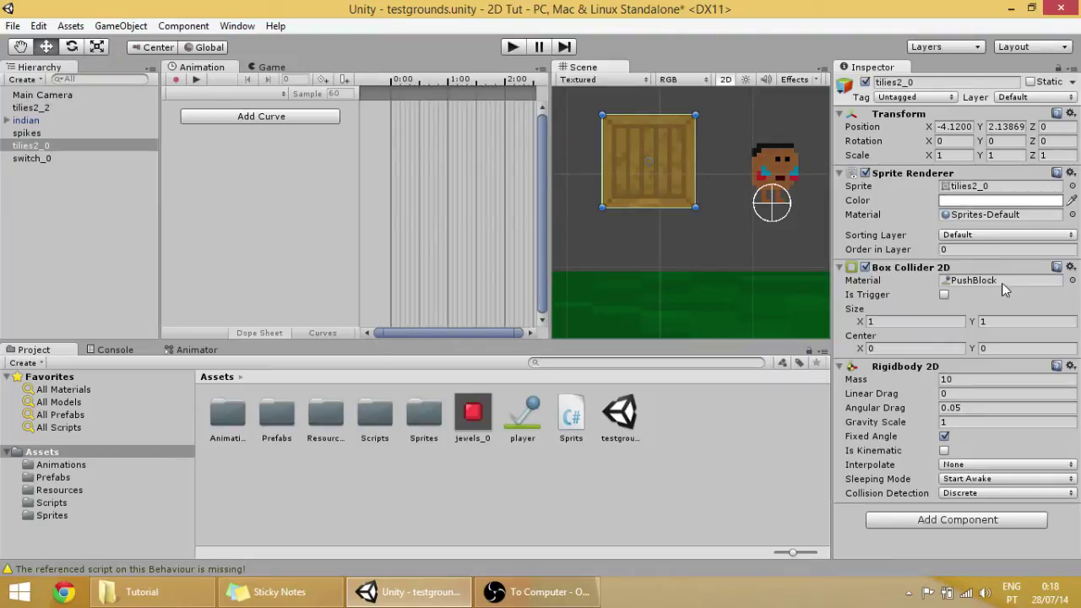
{"action": "left_click", "coordinate": [772, 157]}
{"action": "left_click", "coordinate": [662, 144]}
{"action": "left_click_drag", "start_coordinate": [784, 171], "coordinate": [758, 160]}
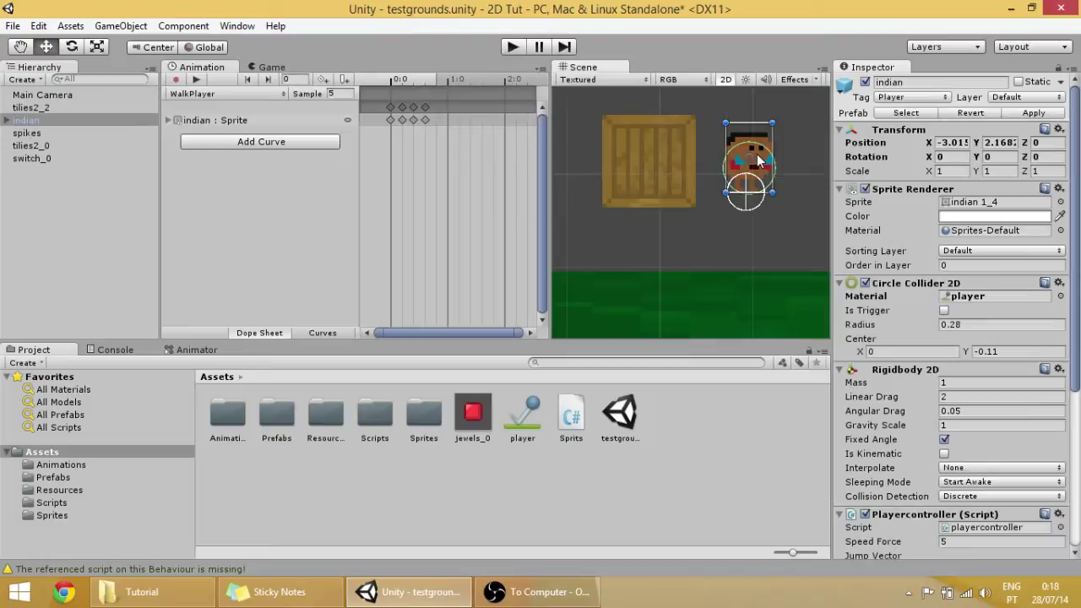
- Play-test the scene with the crate selected, pushing it and jumping against and on top of it, and end play mode
{"action": "left_click", "coordinate": [670, 147]}
{"action": "left_click", "coordinate": [510, 48]}
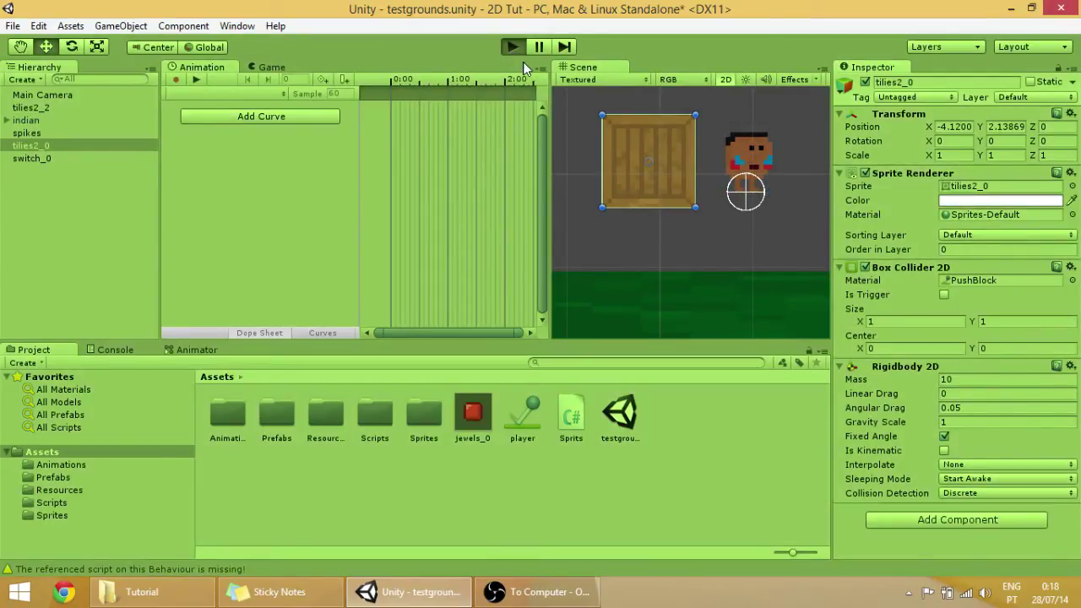
{"action": "key", "text": "Left"}
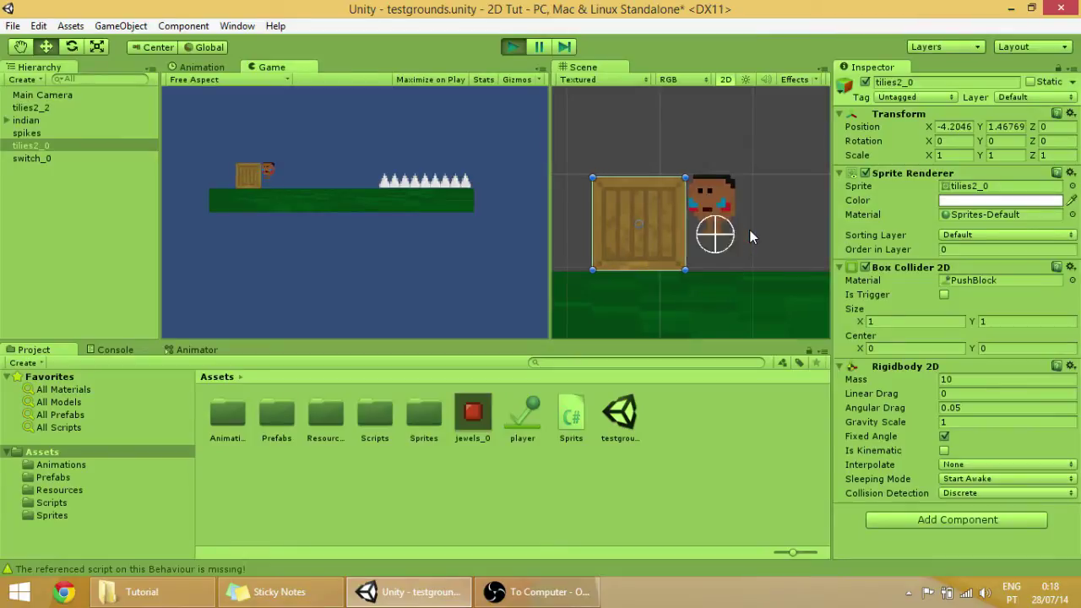
{"action": "key", "text": "space"}
{"action": "key", "text": "Left"}
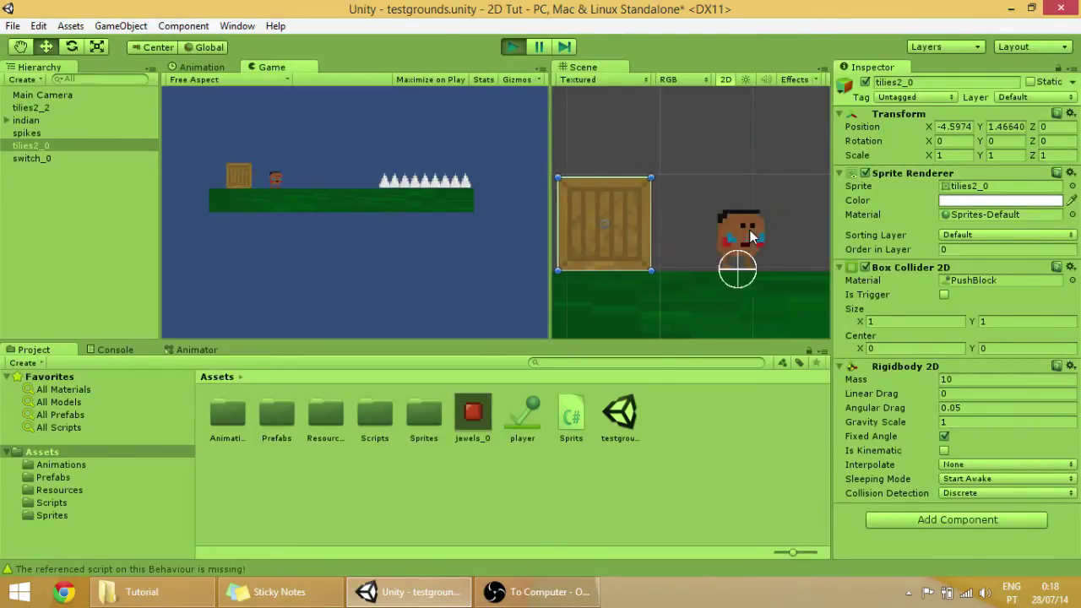
{"action": "key", "text": "space"}
{"action": "key", "text": "Left"}
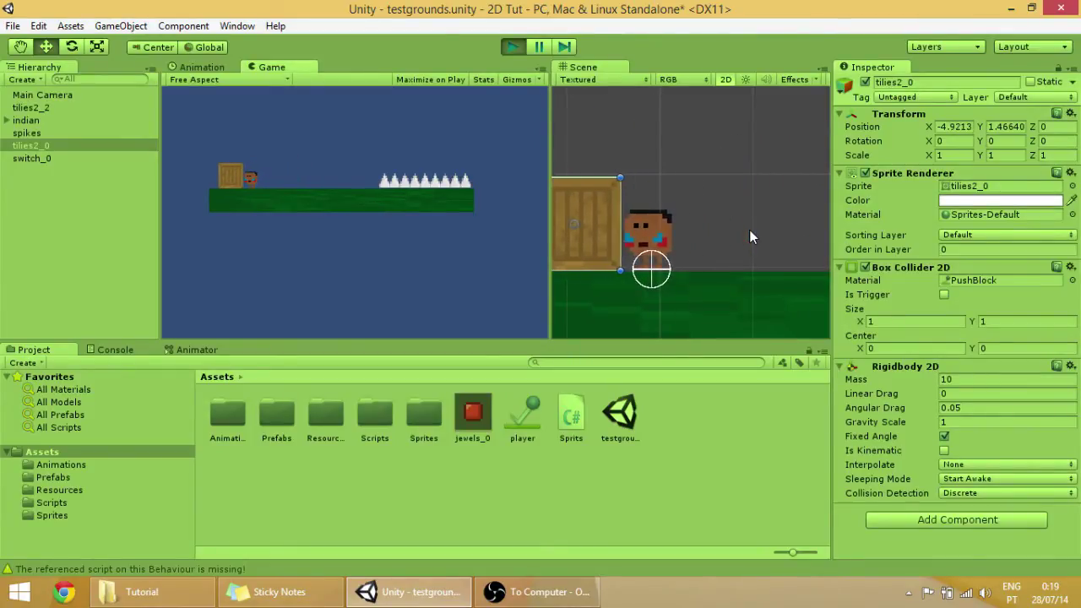
{"action": "key", "text": "space"}
{"action": "key", "text": "Right"}
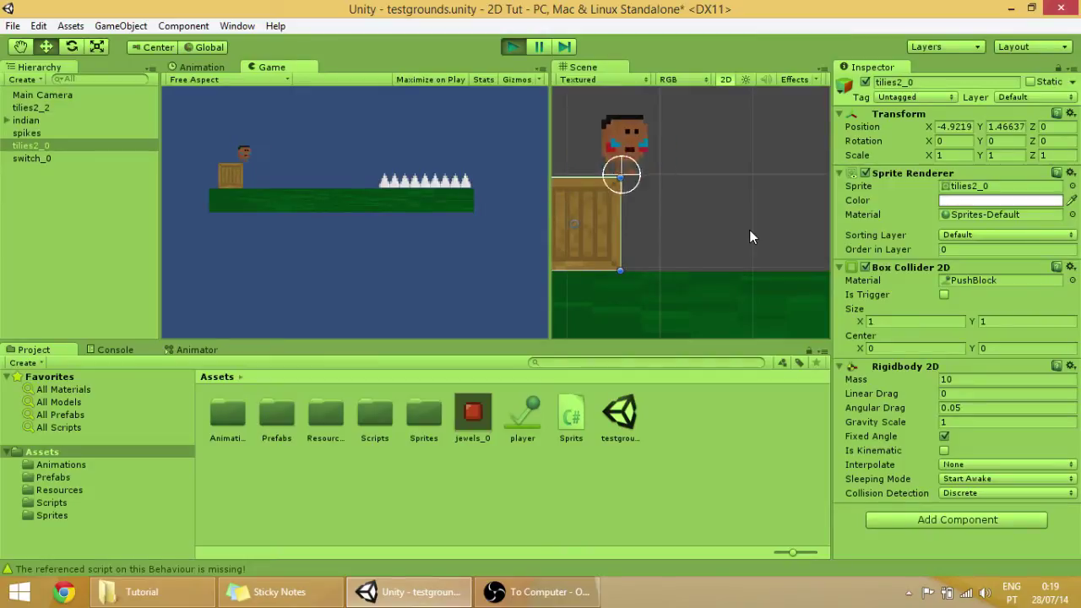
{"action": "key", "text": "Left"}
{"action": "key", "text": "space"}
{"action": "key", "text": "Right"}
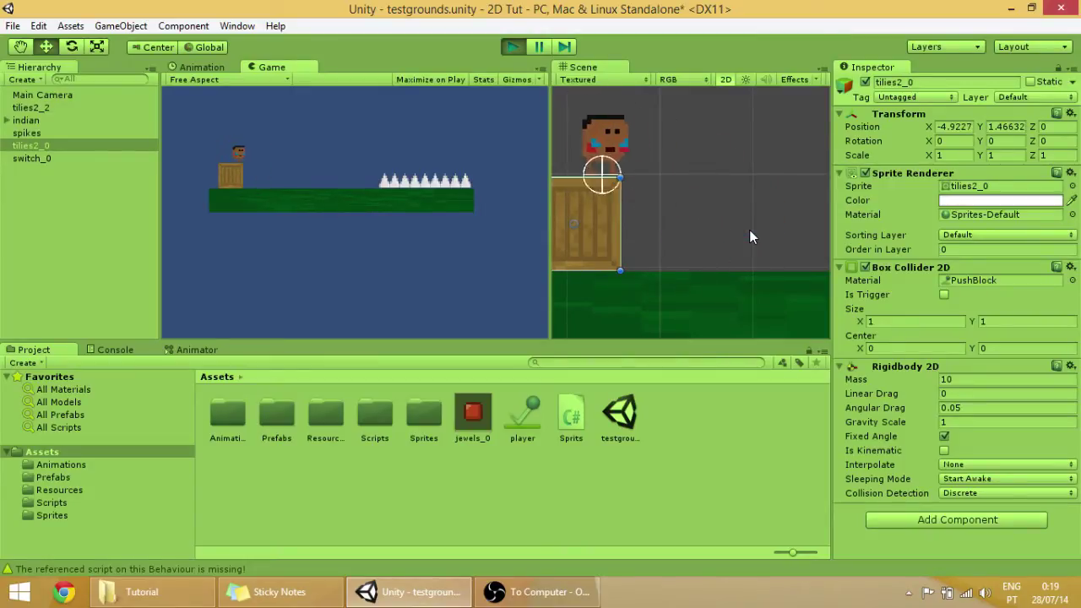
{"action": "key", "text": "space"}
{"action": "key", "text": "Left"}
{"action": "key", "text": "Right"}
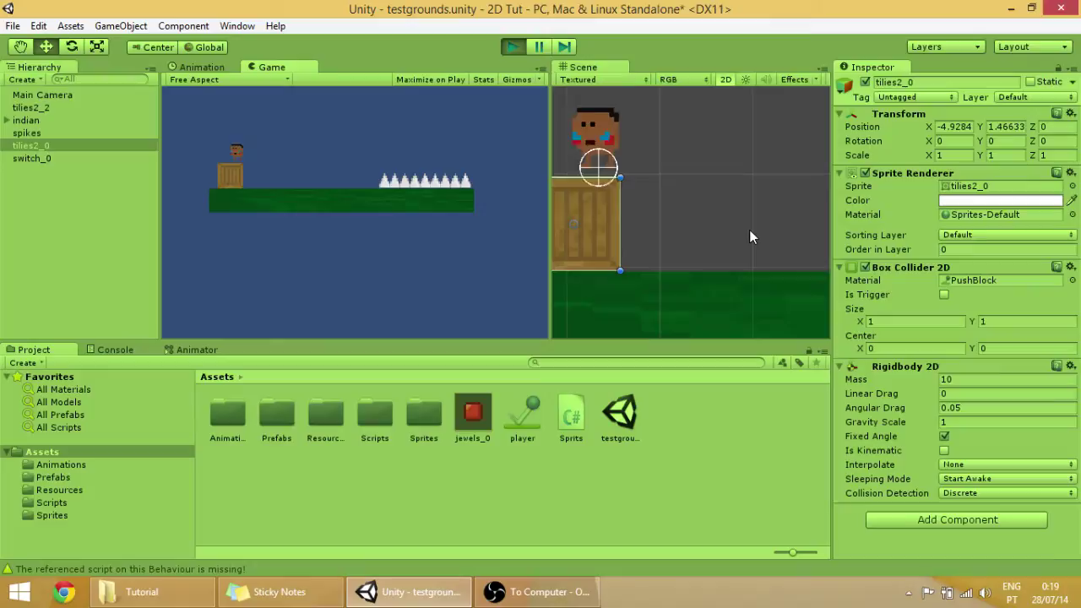
{"action": "key", "text": "Left"}
{"action": "key", "text": "Right"}
{"action": "key", "text": "space"}
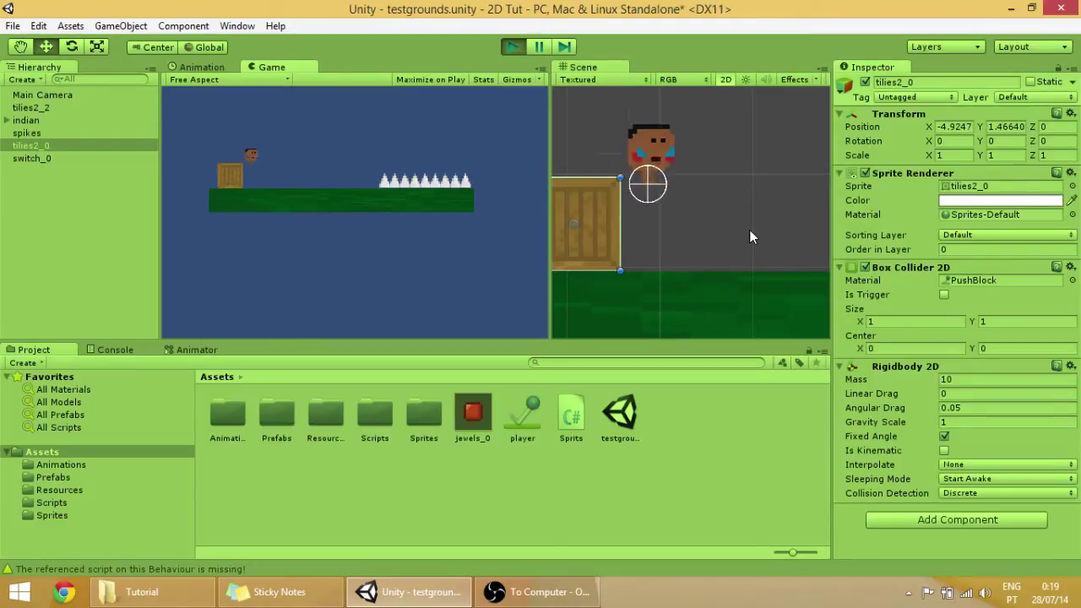
{"action": "key", "text": "Left"}
{"action": "key", "text": "Right"}
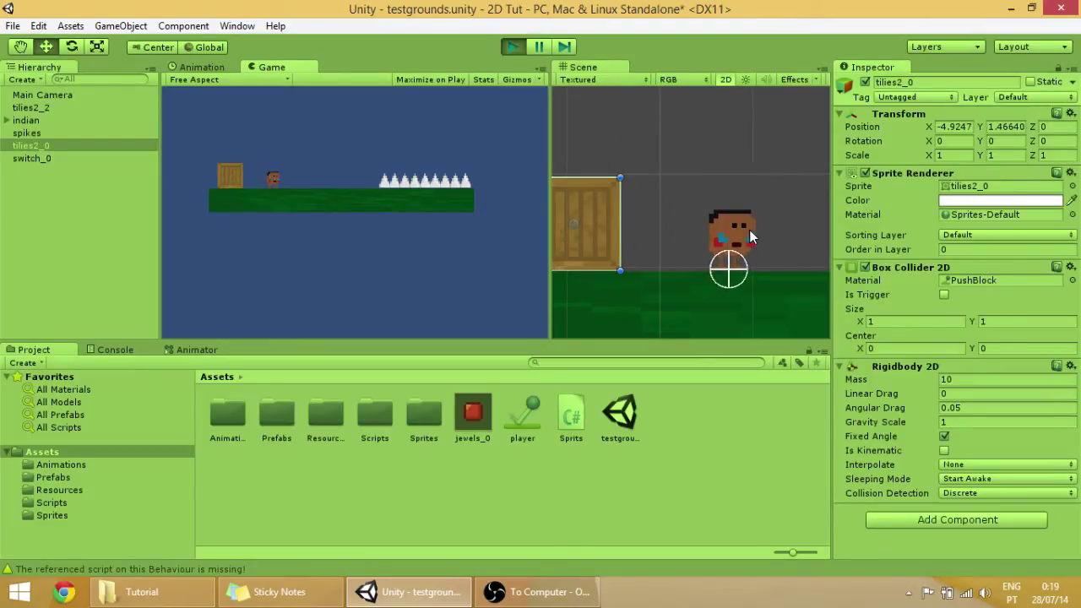
{"action": "key", "text": "Left"}
{"action": "left_click", "coordinate": [514, 47]}
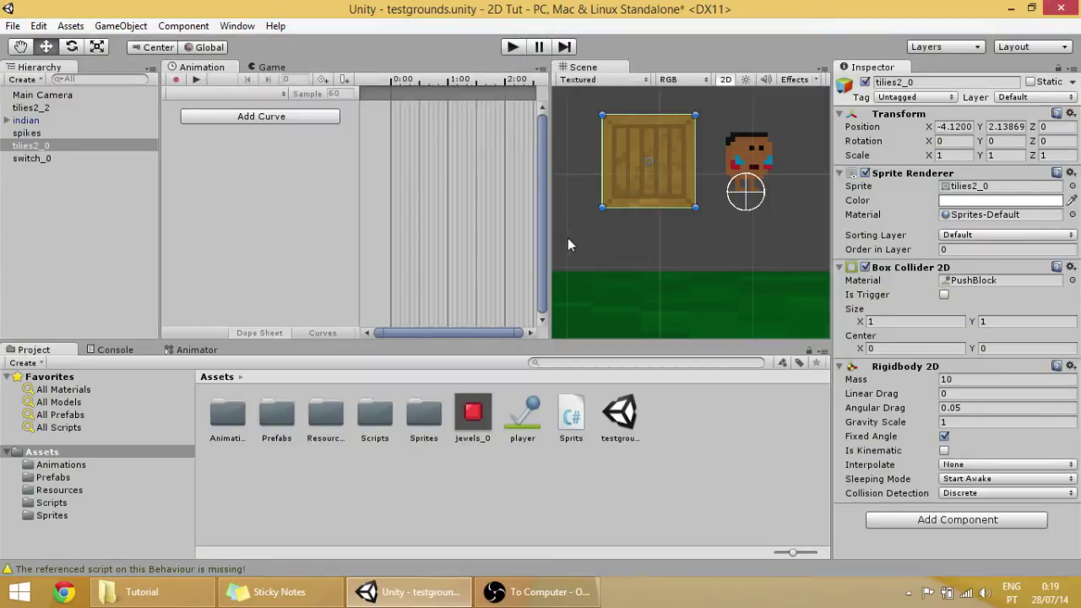
- Import the switch PSD from the Tutorial folder in File Explorer into the Unity project's Assets folder
{"action": "left_click", "coordinate": [189, 591]}
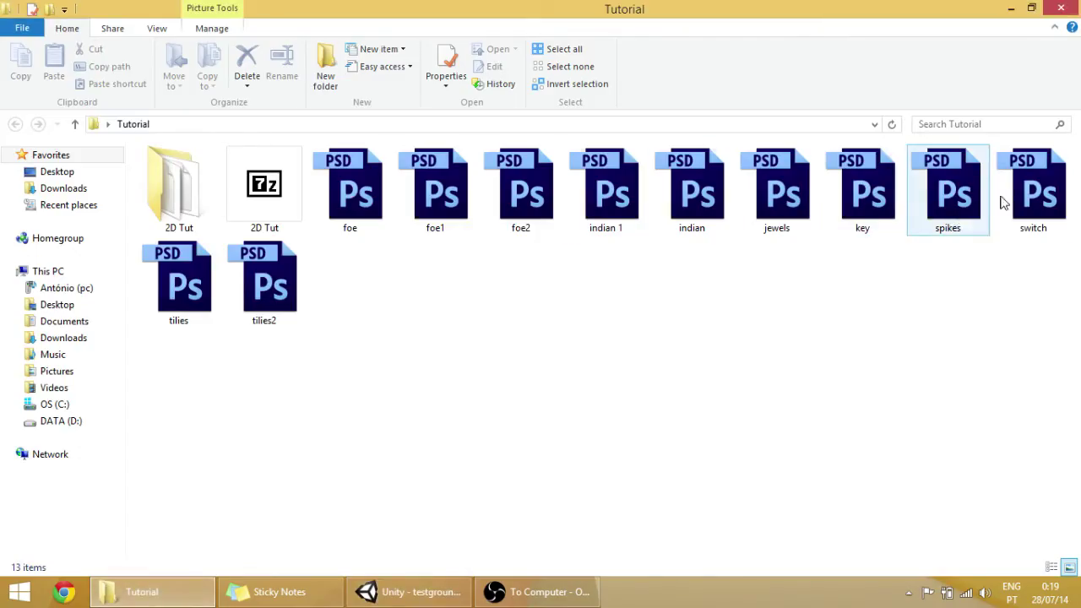
{"action": "left_click_drag", "start_coordinate": [1027, 198], "coordinate": [483, 504]}
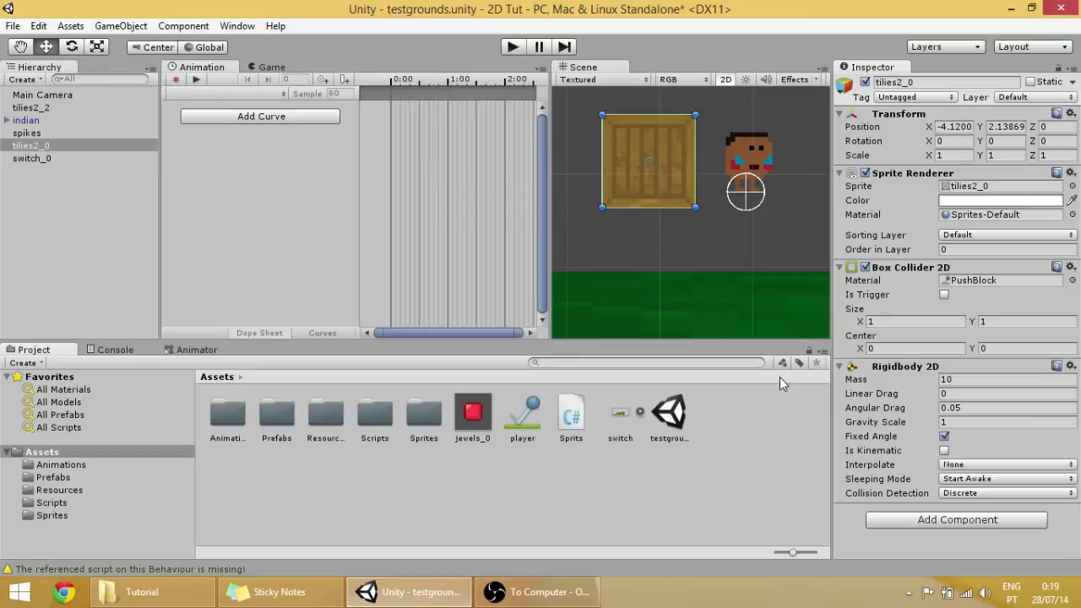
- Set the switch texture's Pixels To Units to 20 and its Sprite Mode to Multiple
{"action": "left_click", "coordinate": [627, 415]}
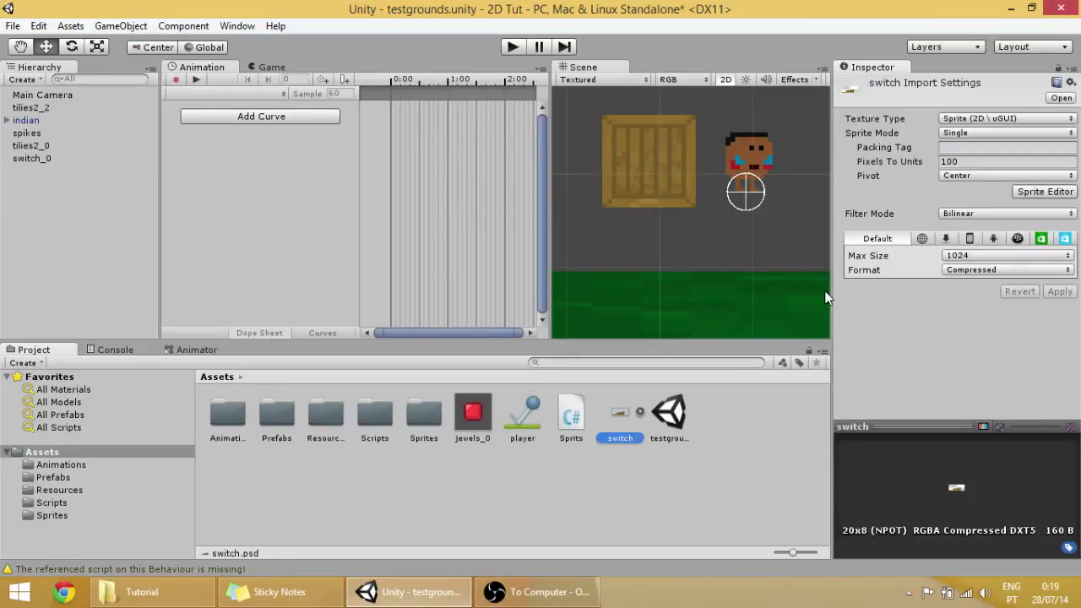
{"action": "left_click", "coordinate": [976, 161]}
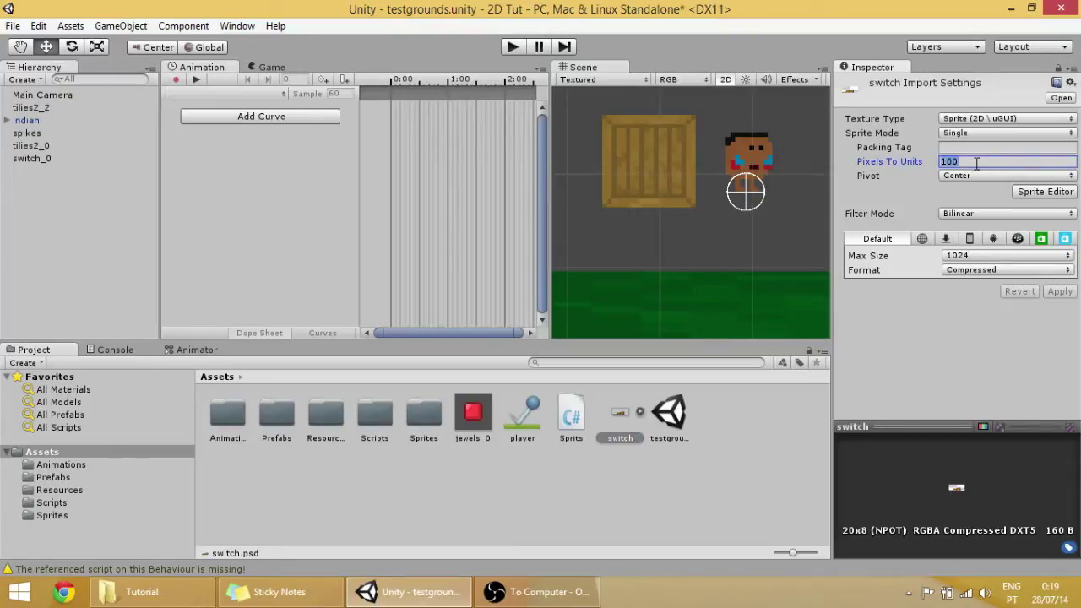
{"action": "type", "text": "2"}
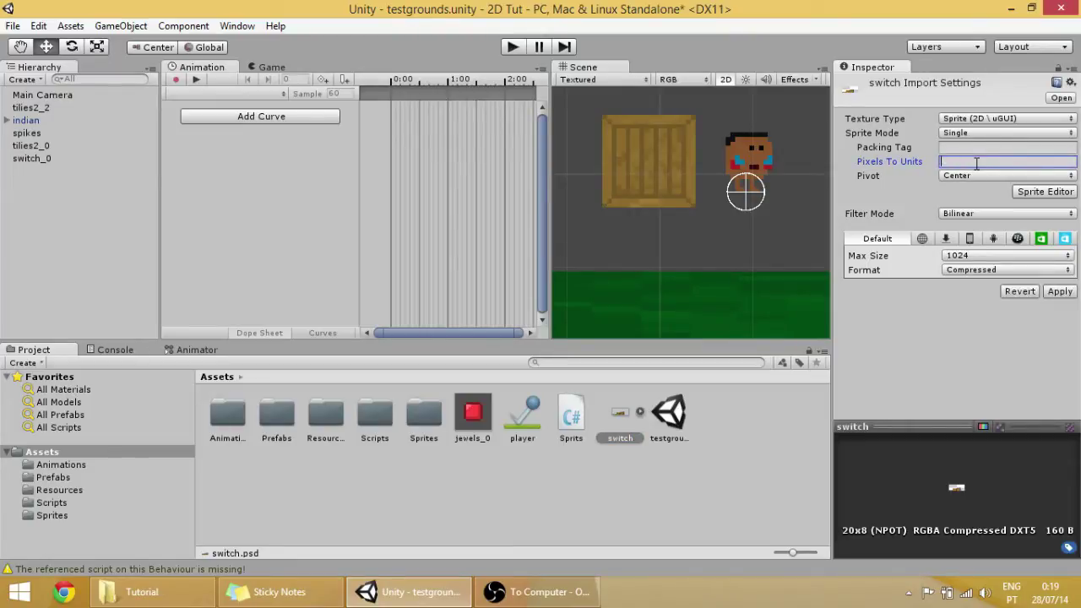
{"action": "key", "text": "BackSpace"}
{"action": "type", "text": "20"}
{"action": "double_click", "coordinate": [969, 174]}
{"action": "left_click", "coordinate": [975, 135]}
{"action": "left_click", "coordinate": [967, 166]}
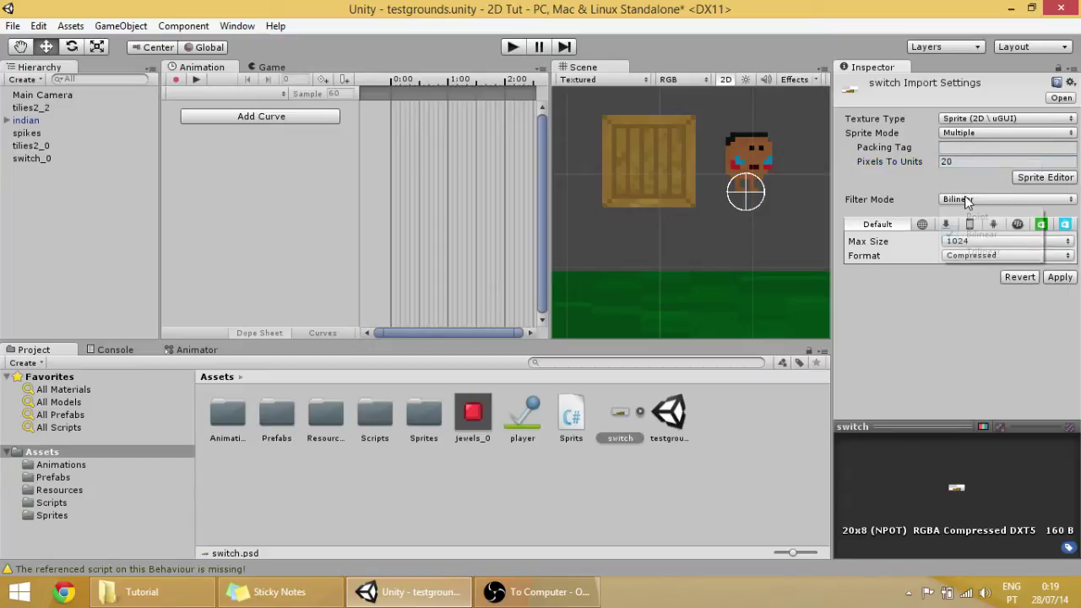
- Set the switch texture's Filter Mode to Point and Format to Truecolor, and apply the import settings
{"action": "left_click", "coordinate": [965, 200]}
{"action": "left_click", "coordinate": [973, 218]}
{"action": "left_click", "coordinate": [984, 255]}
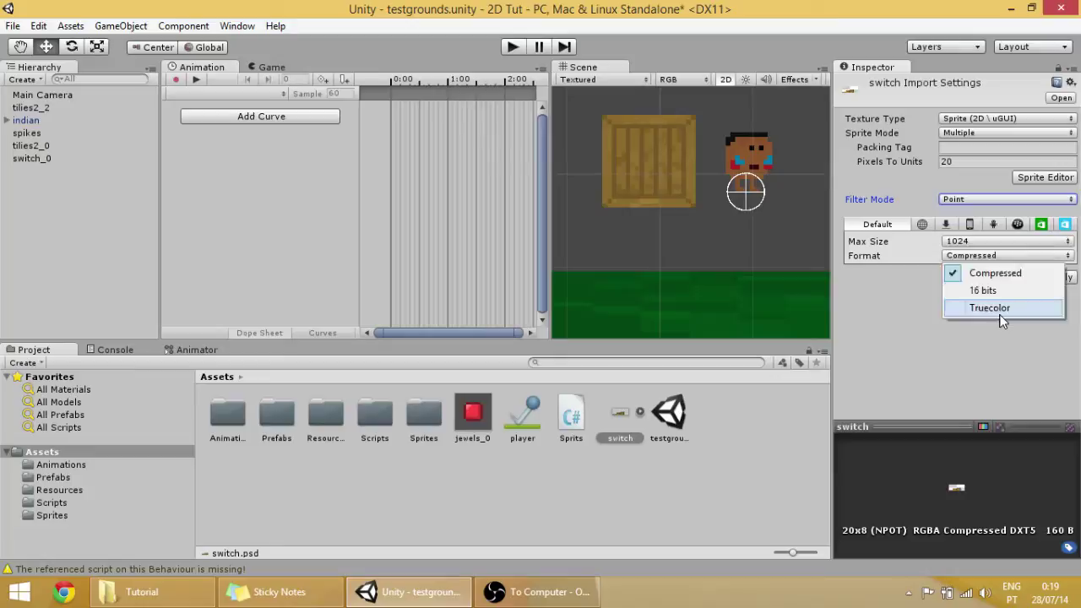
{"action": "left_click", "coordinate": [998, 309]}
{"action": "left_click", "coordinate": [1058, 277]}
- Slice the switch texture in the Sprite Editor as a grid with pixel size 5 × 8, apply it and close the editor
{"action": "left_click", "coordinate": [1044, 177]}
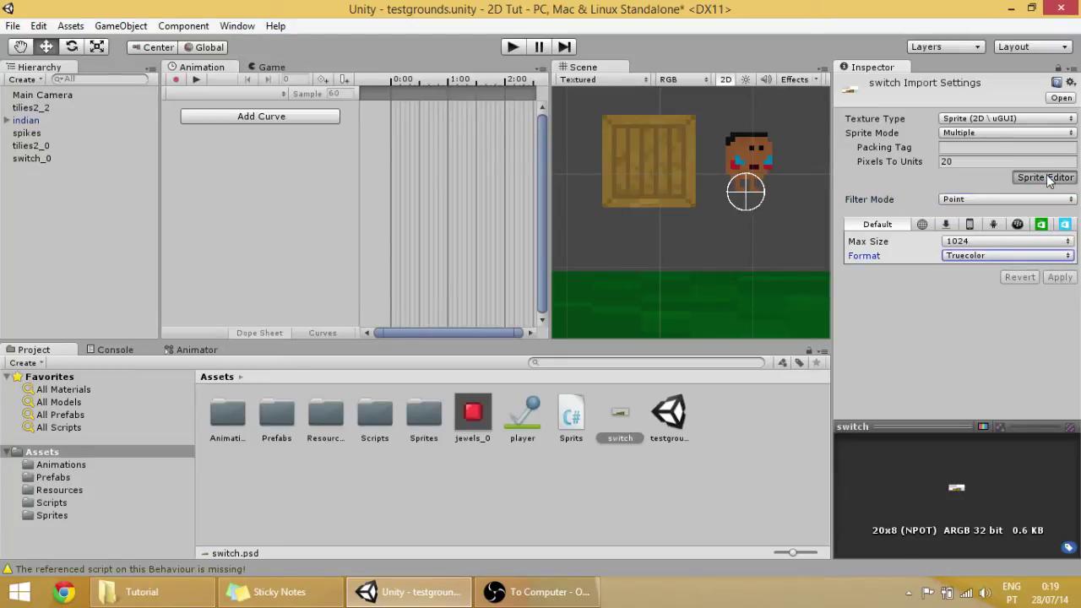
{"action": "left_click", "coordinate": [372, 97]}
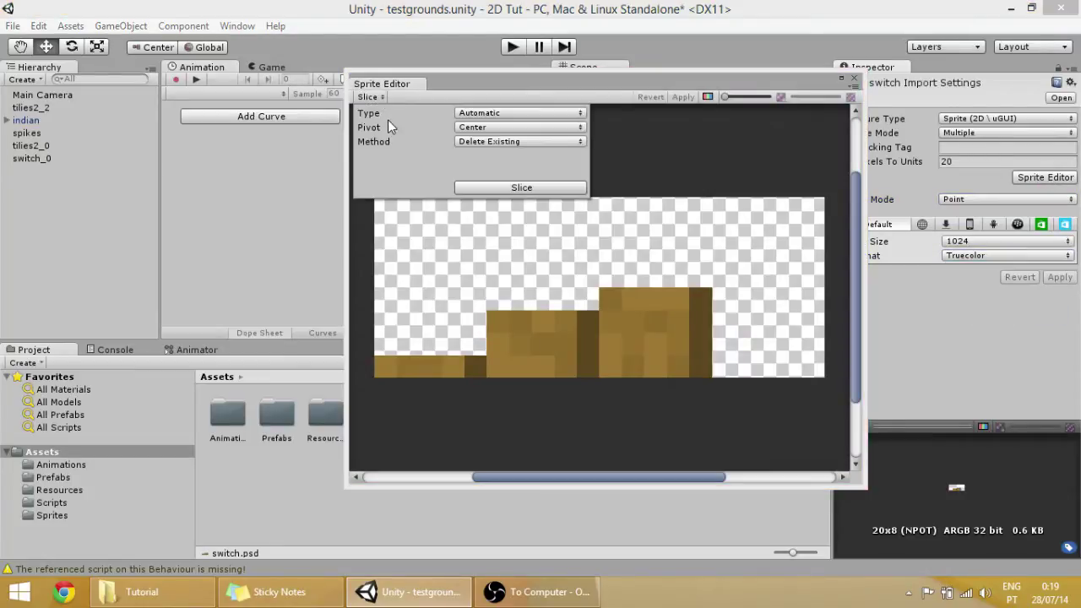
{"action": "left_click", "coordinate": [478, 113]}
{"action": "left_click", "coordinate": [487, 146]}
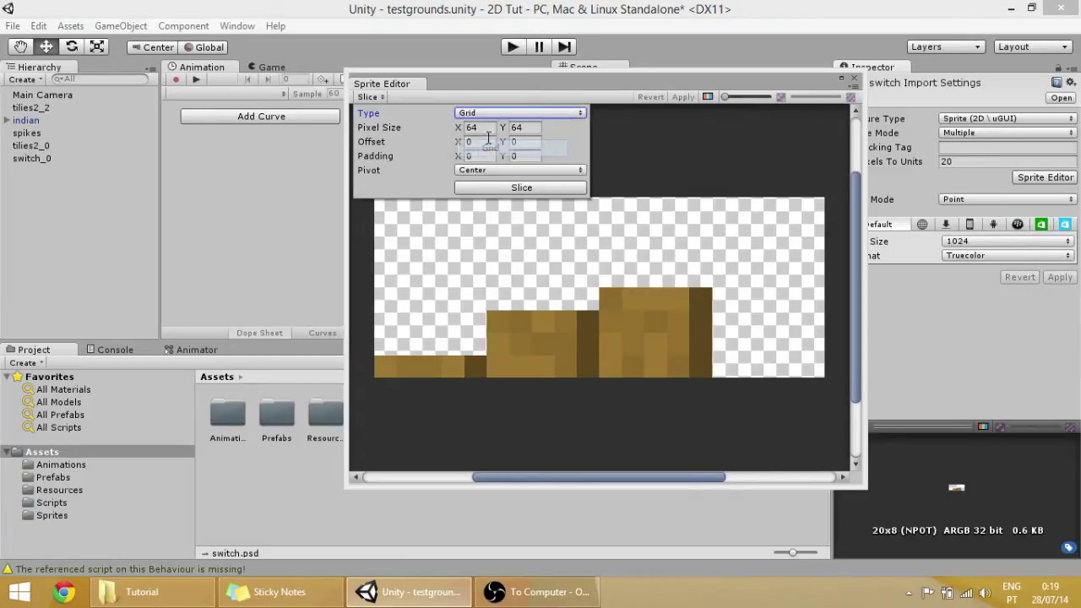
{"action": "left_click", "coordinate": [475, 127]}
{"action": "type", "text": "5"}
{"action": "left_click", "coordinate": [527, 127]}
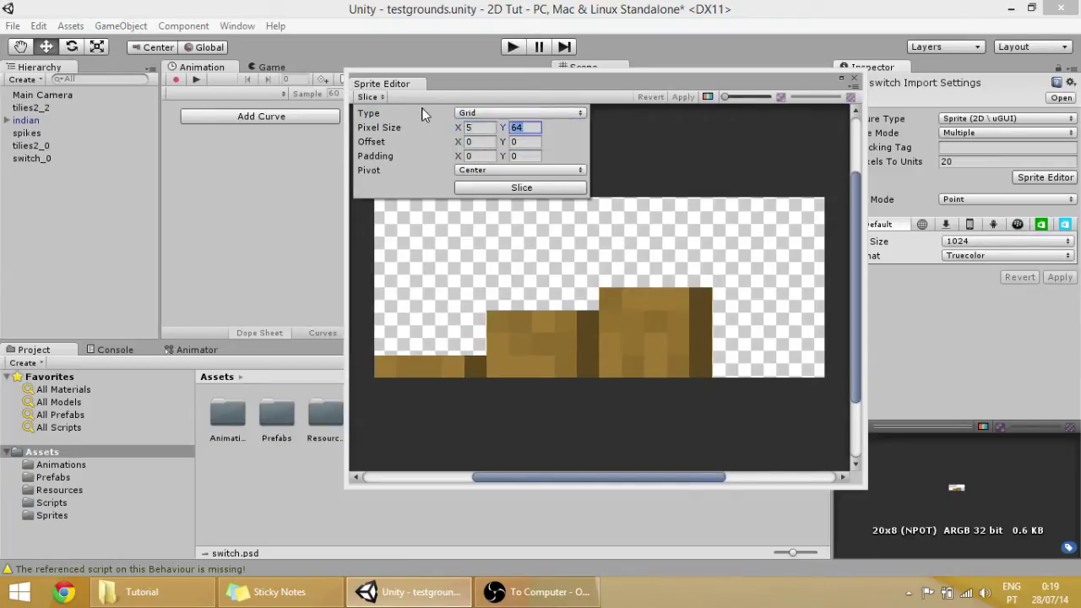
{"action": "type", "text": "8"}
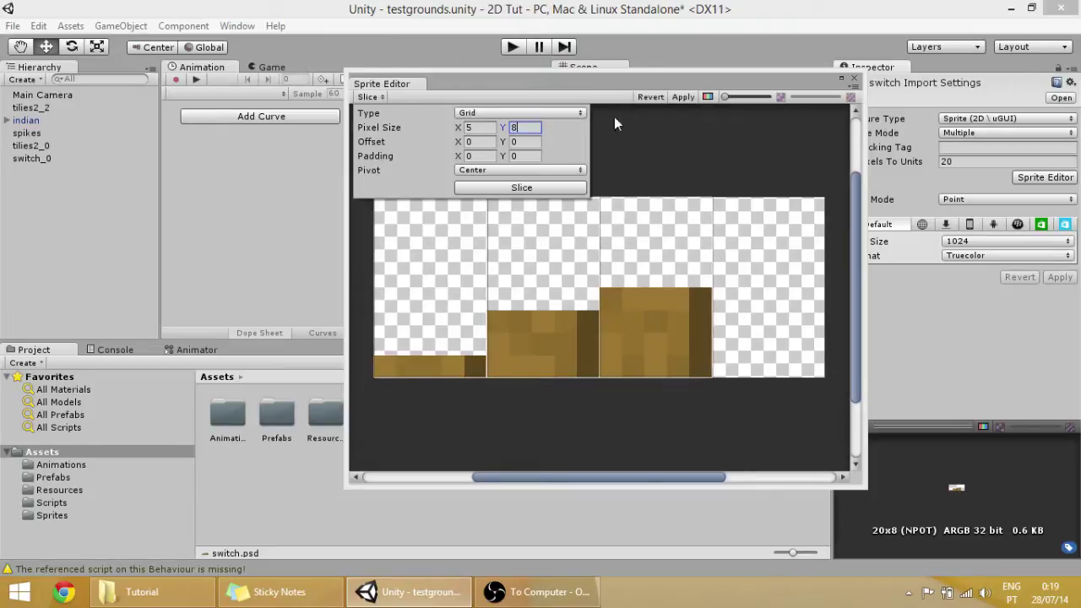
{"action": "left_click", "coordinate": [680, 97]}
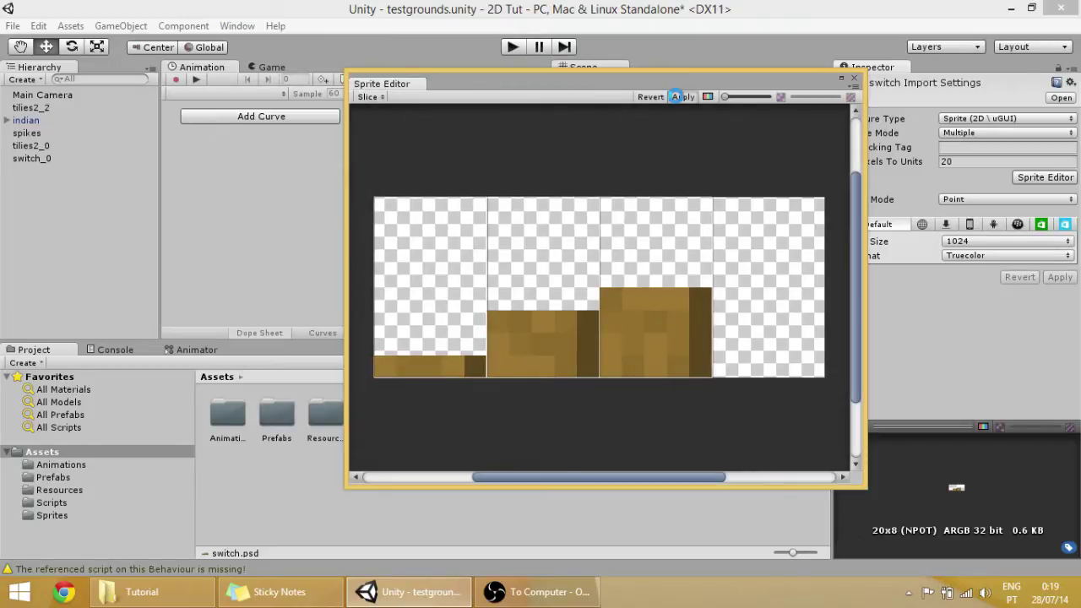
{"action": "left_click", "coordinate": [853, 78]}
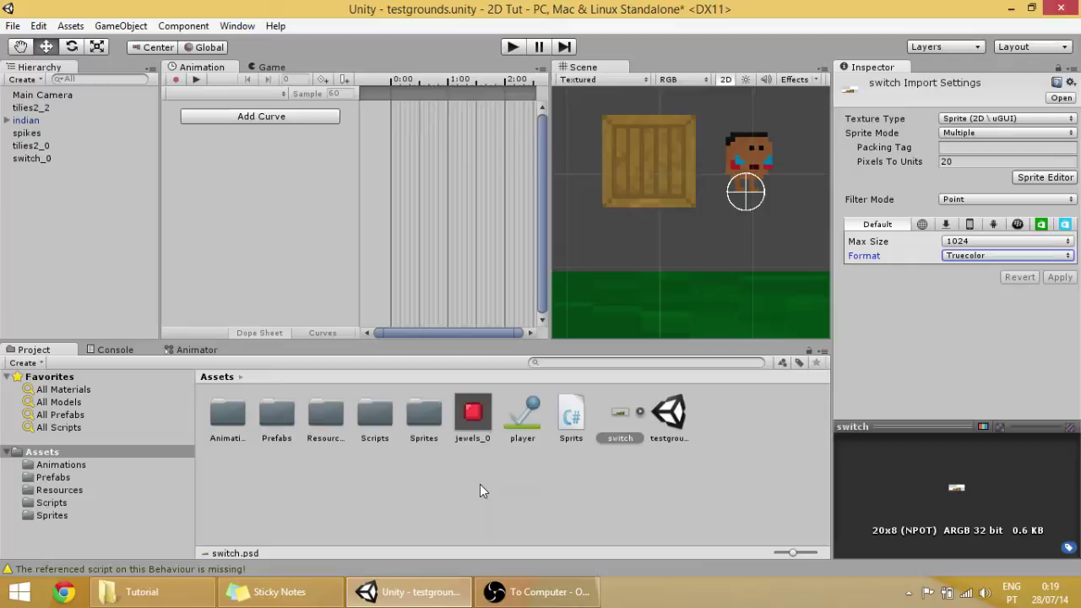
- Move the switch texture into the Sprites folder, open that folder and collapse the indian 1 sprite's slices
{"action": "left_click", "coordinate": [641, 410]}
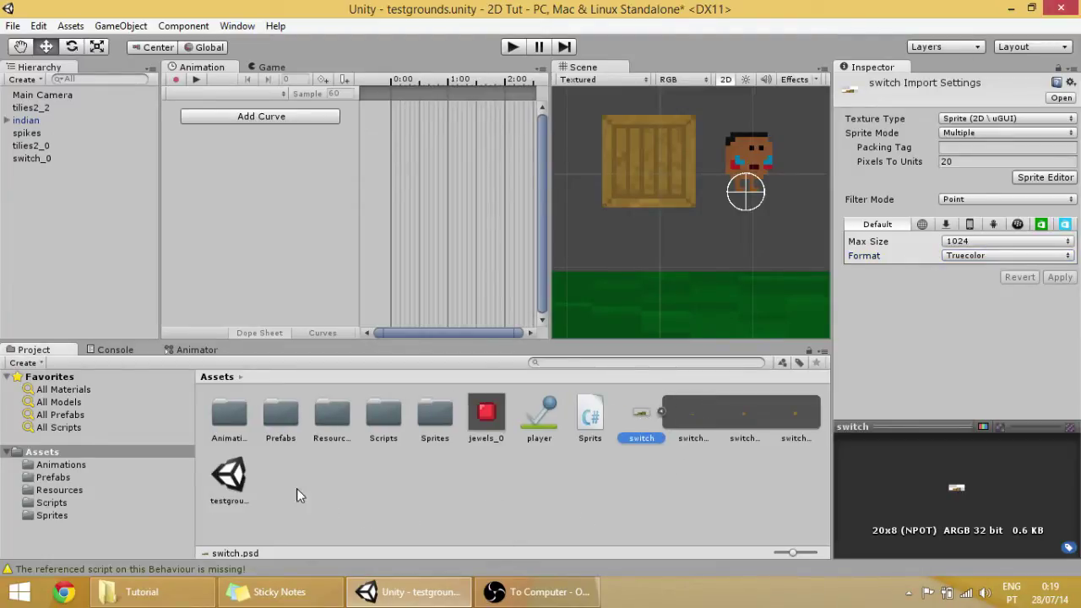
{"action": "left_click_drag", "start_coordinate": [432, 420], "coordinate": [434, 420]}
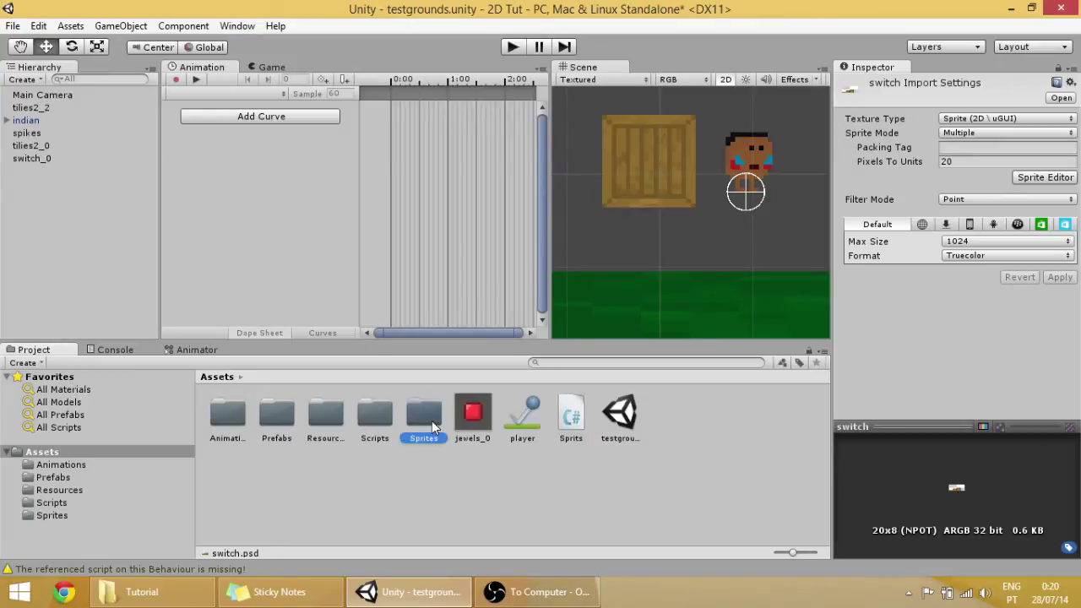
{"action": "left_click", "coordinate": [429, 417]}
{"action": "double_click", "coordinate": [422, 419]}
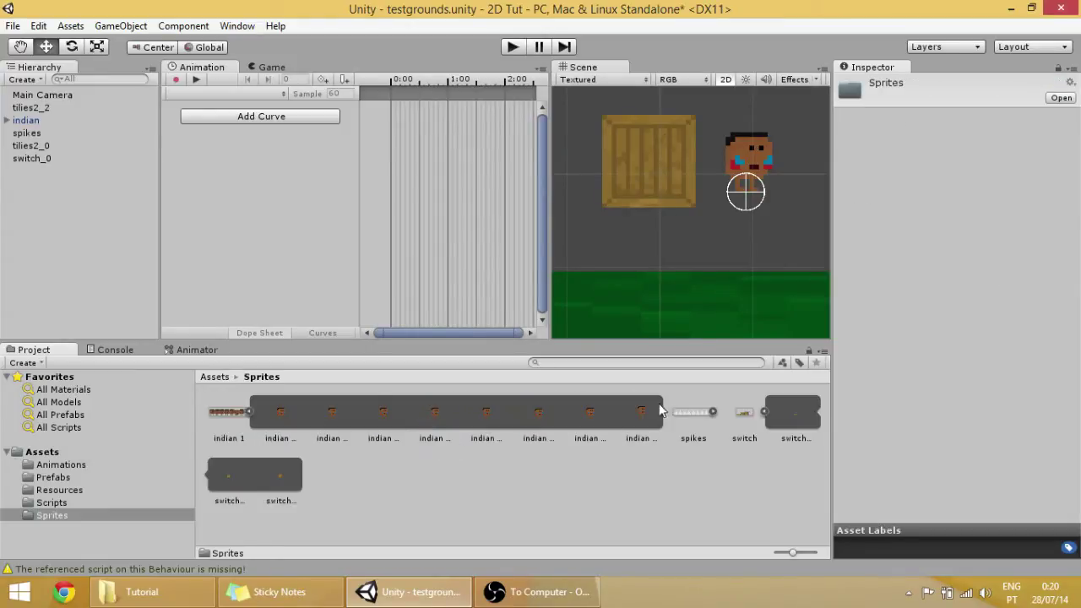
{"action": "left_click", "coordinate": [250, 412]}
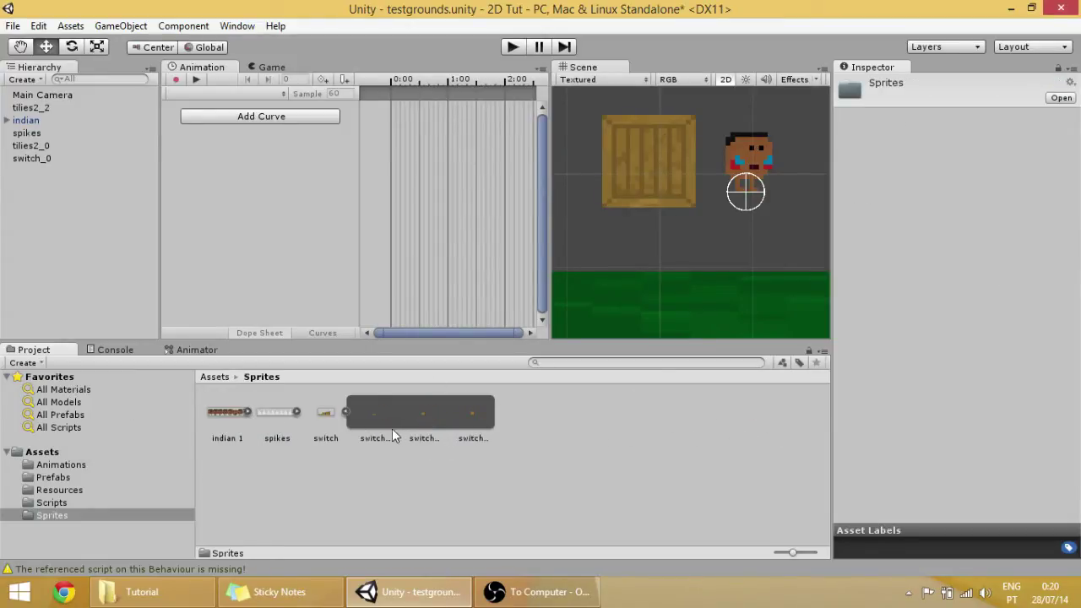
- Place switch_0, switch_1 and switch_2 together in the scene as one animated object, above the ground between the indian and the spikes
{"action": "left_click_drag", "start_coordinate": [792, 552], "coordinate": [822, 556]}
{"action": "left_click", "coordinate": [619, 452]}
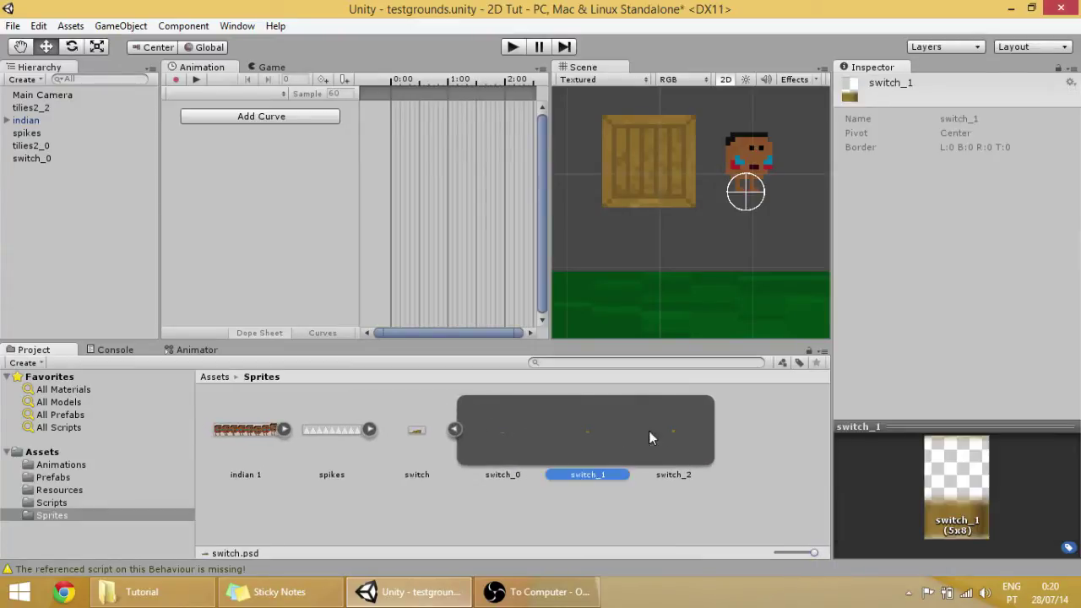
{"action": "left_click", "coordinate": [512, 425]}
{"action": "left_click", "coordinate": [645, 427], "text": "shift"}
{"action": "scroll", "coordinate": [624, 319], "scroll_direction": "down", "scroll_amount": 5}
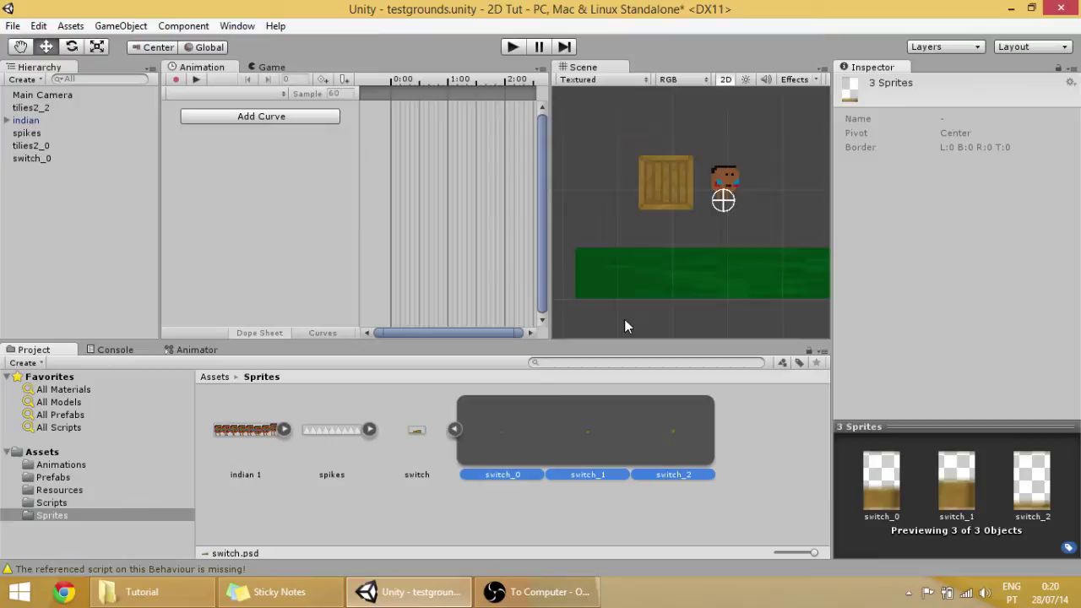
{"action": "scroll", "coordinate": [626, 323], "scroll_direction": "down", "scroll_amount": 2}
{"action": "middle_click_drag", "start_coordinate": [586, 345], "coordinate": [632, 334]}
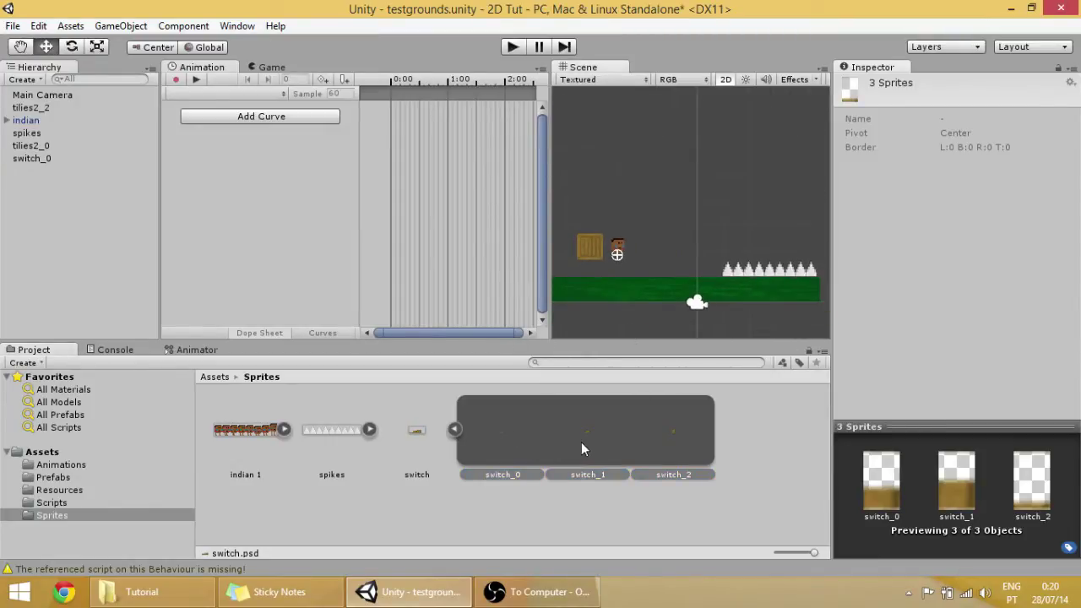
{"action": "left_click_drag", "start_coordinate": [685, 231], "coordinate": [686, 233]}
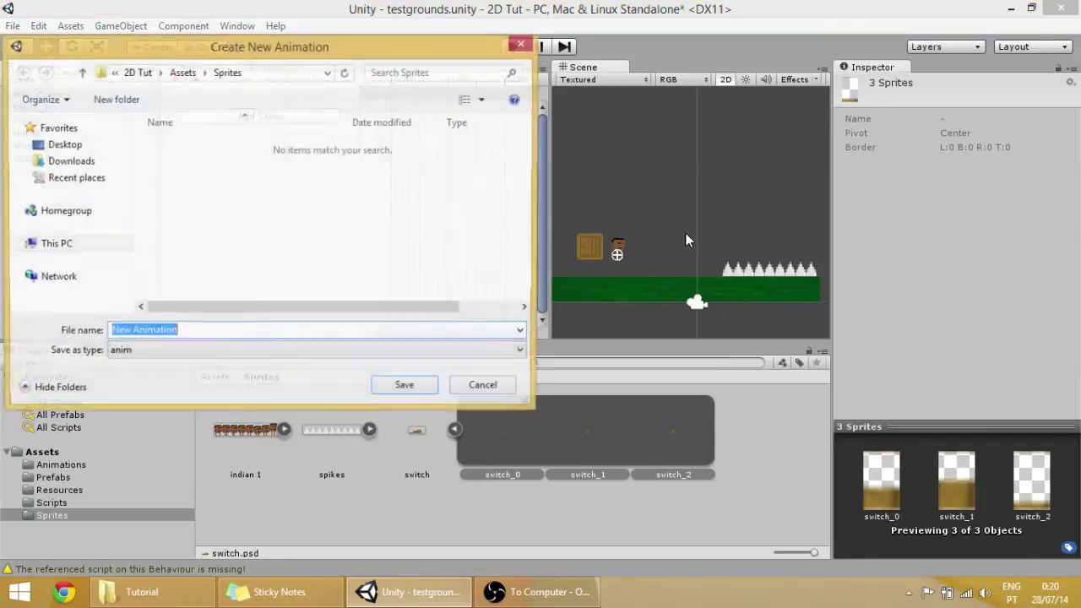
- Save the switch sprites' new animation as switchup in the Sprites folder
{"action": "left_click_drag", "start_coordinate": [313, 52], "coordinate": [488, 57]}
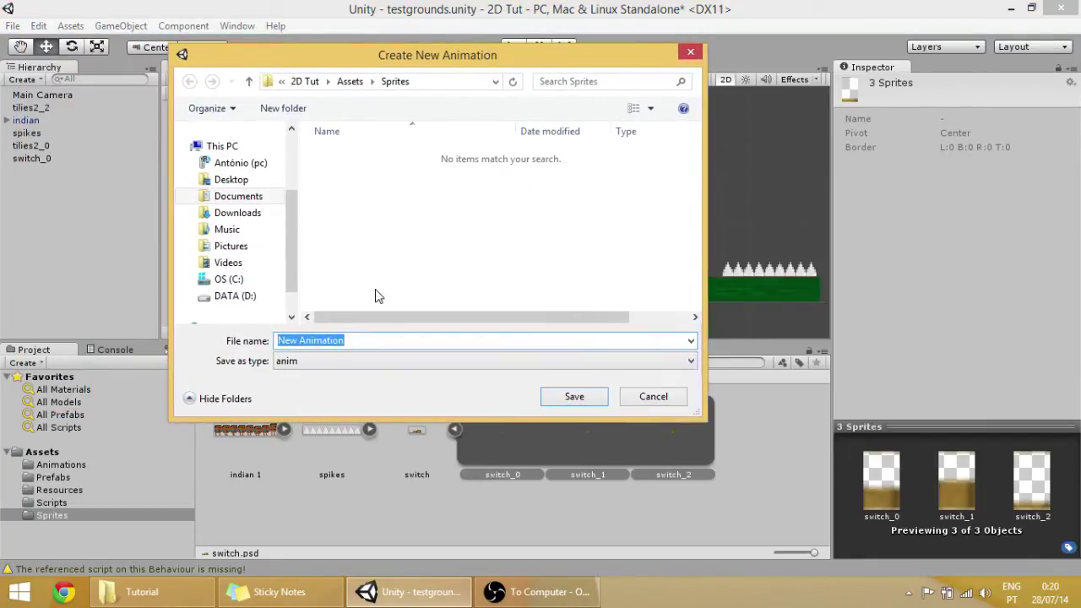
{"action": "type", "text": "swit"}
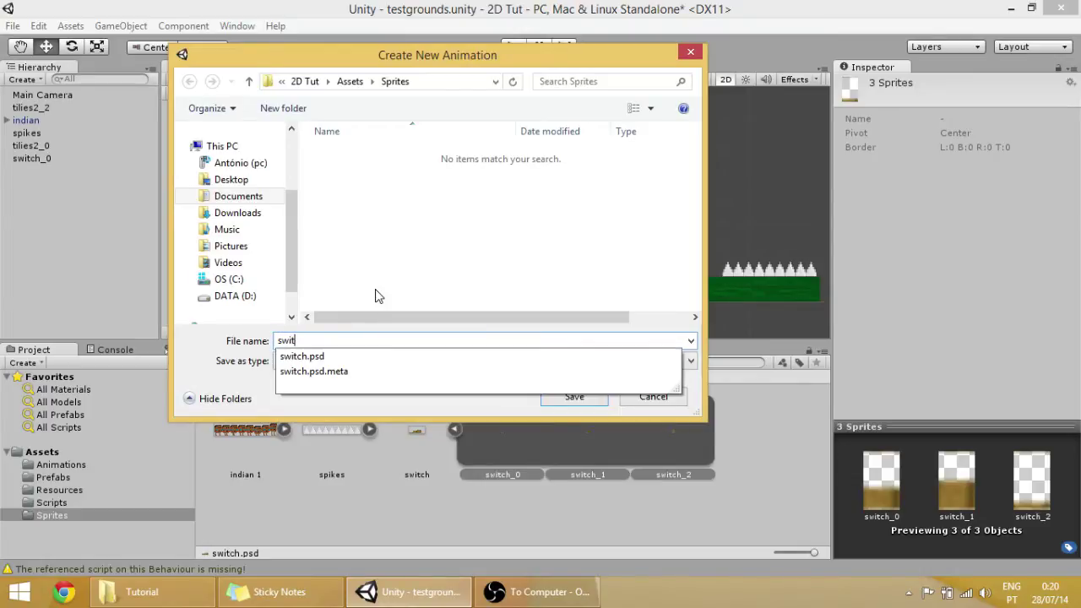
{"action": "type", "text": "chup"}
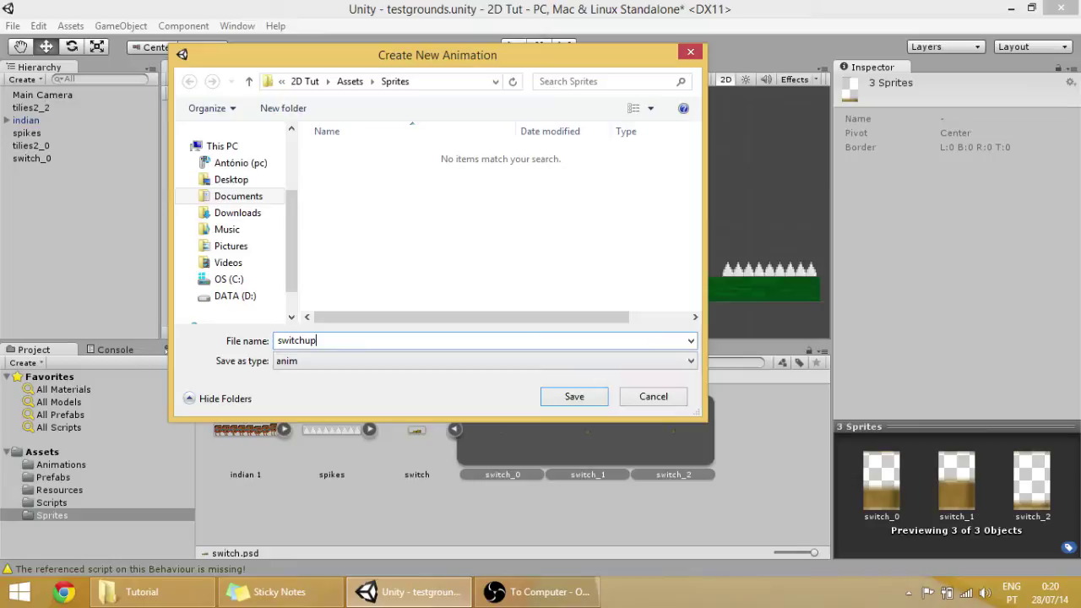
{"action": "left_click", "coordinate": [566, 398]}
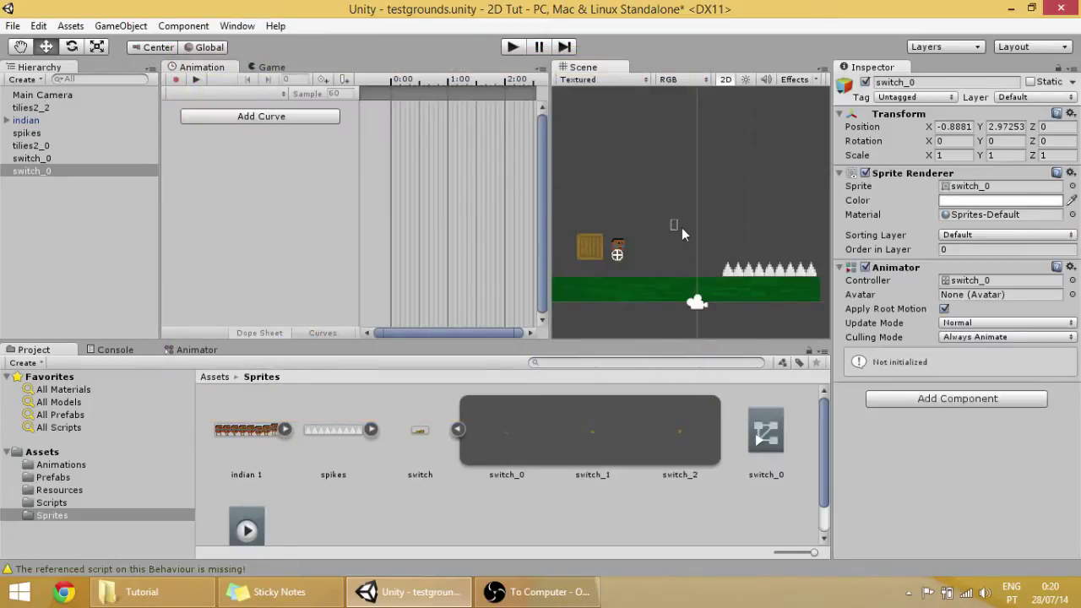
- Turn off Loop Time for the switchup animation clip and briefly play-test the scene
{"action": "scroll", "coordinate": [685, 237], "scroll_direction": "up", "scroll_amount": 5}
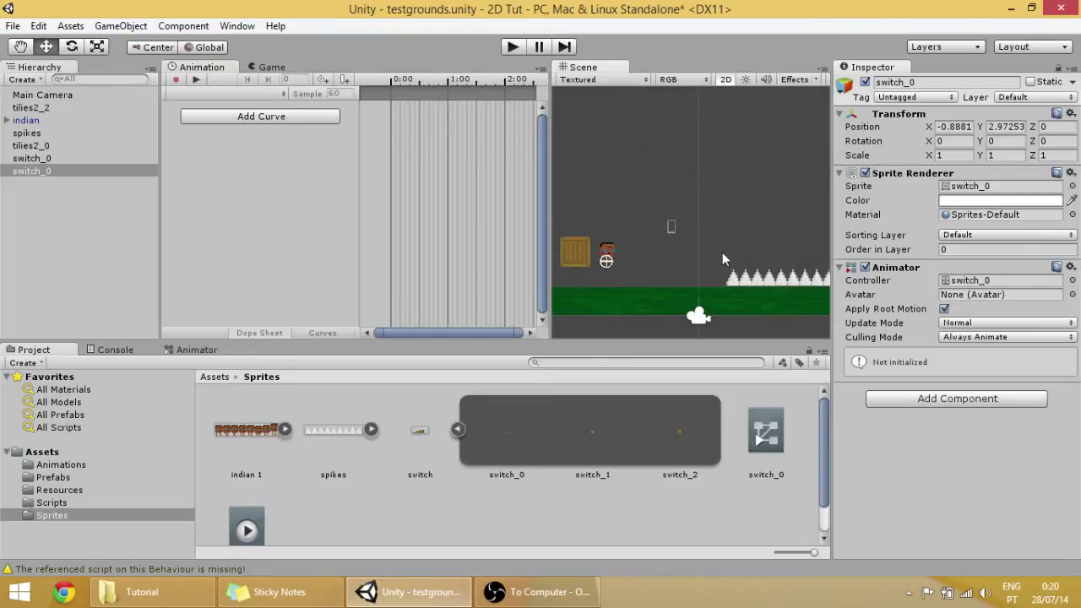
{"action": "scroll", "coordinate": [702, 254], "scroll_direction": "down", "scroll_amount": 3}
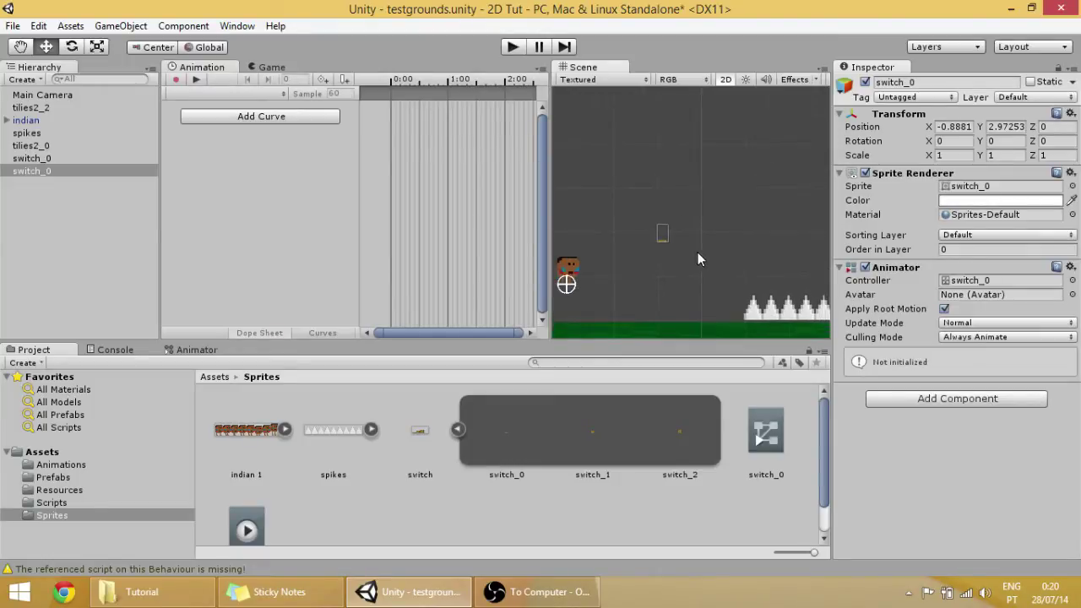
{"action": "left_click", "coordinate": [980, 281]}
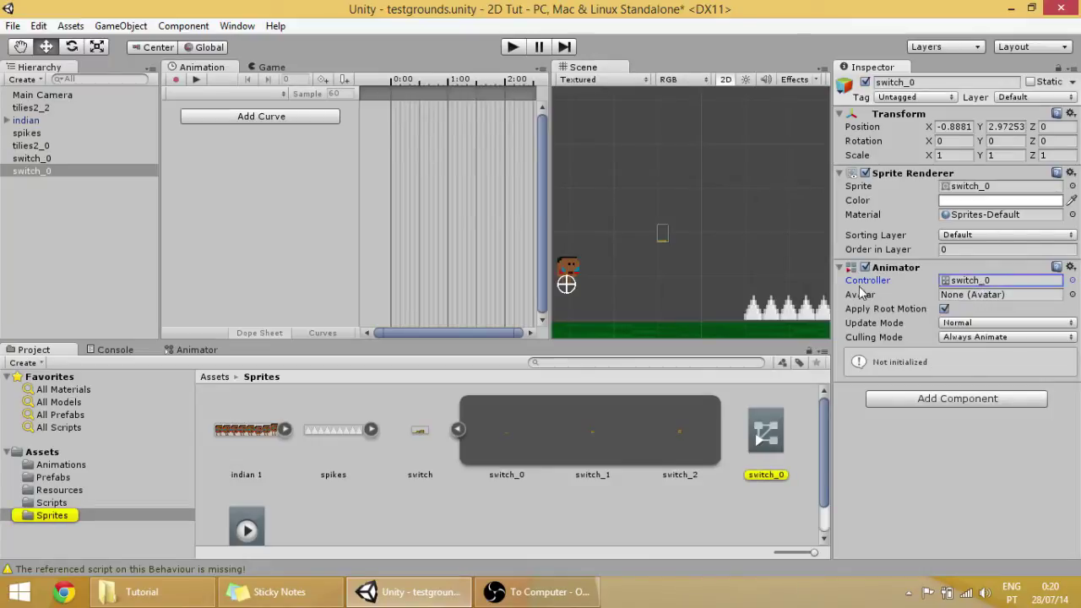
{"action": "left_click", "coordinate": [246, 527]}
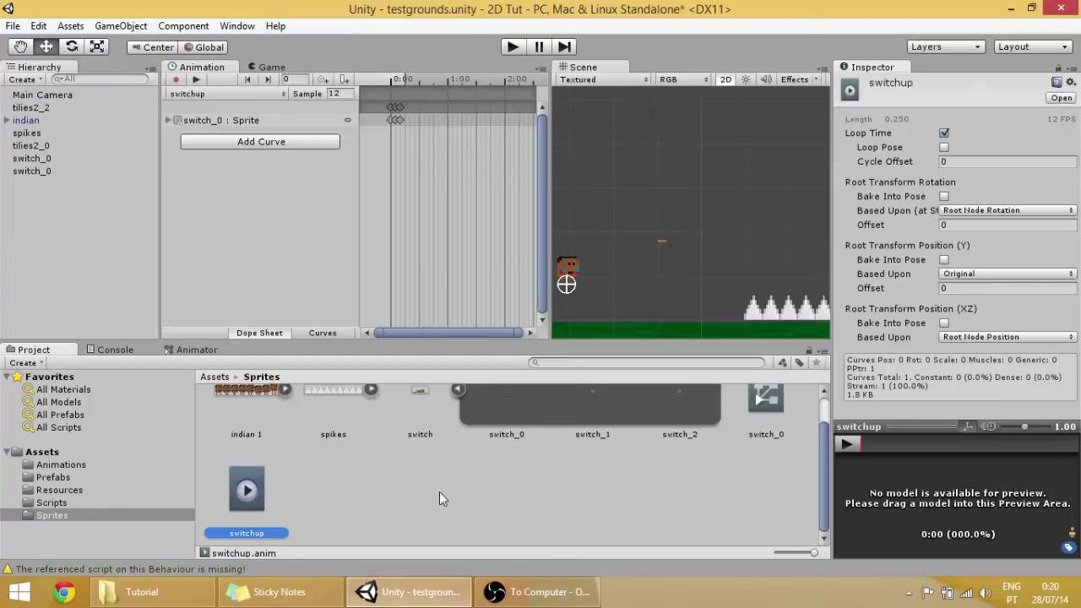
{"action": "left_click", "coordinate": [944, 133]}
{"action": "left_click", "coordinate": [511, 48]}
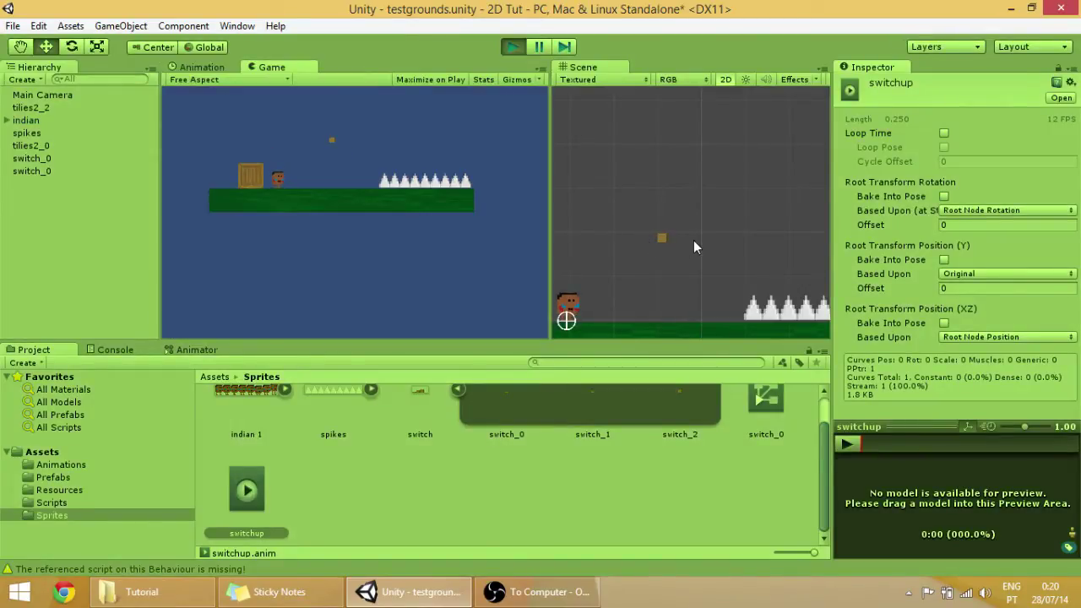
{"action": "left_click", "coordinate": [514, 46]}
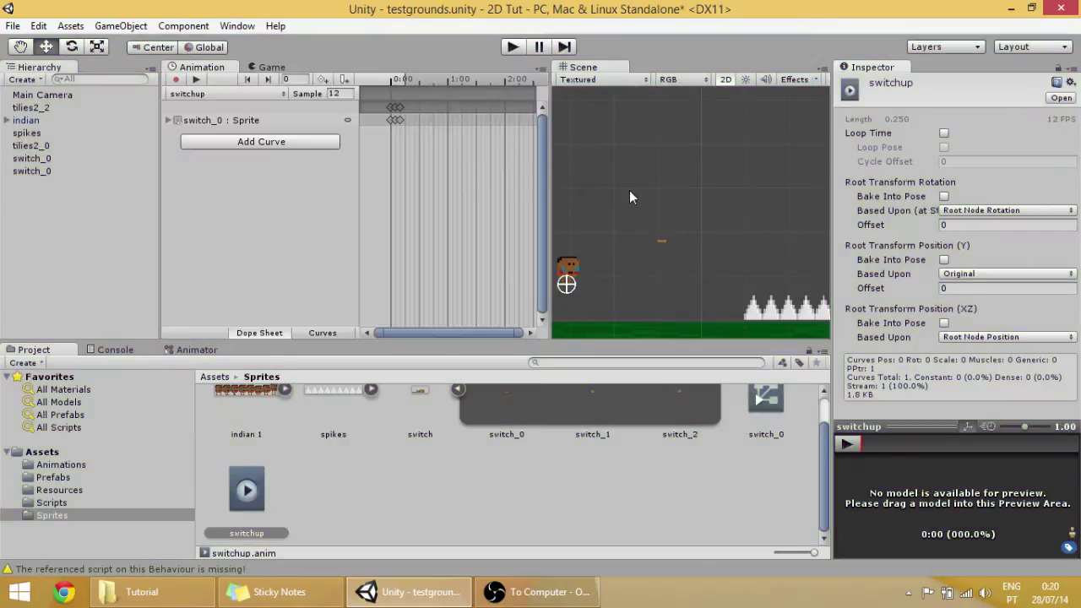
{"action": "left_click", "coordinate": [300, 119]}
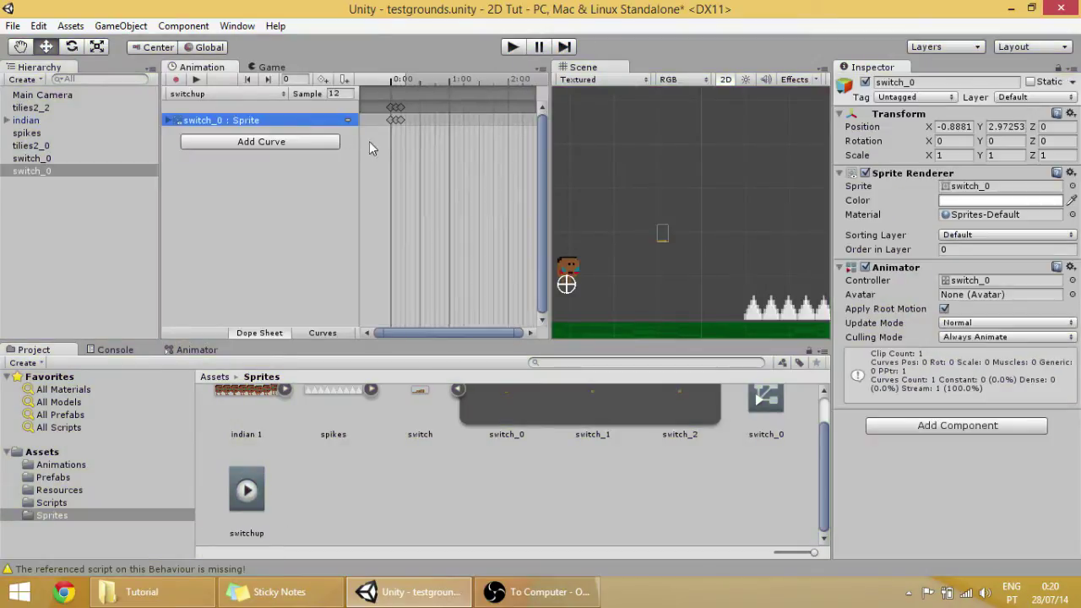
{"action": "scroll", "coordinate": [388, 141], "scroll_direction": "down", "scroll_amount": 1}
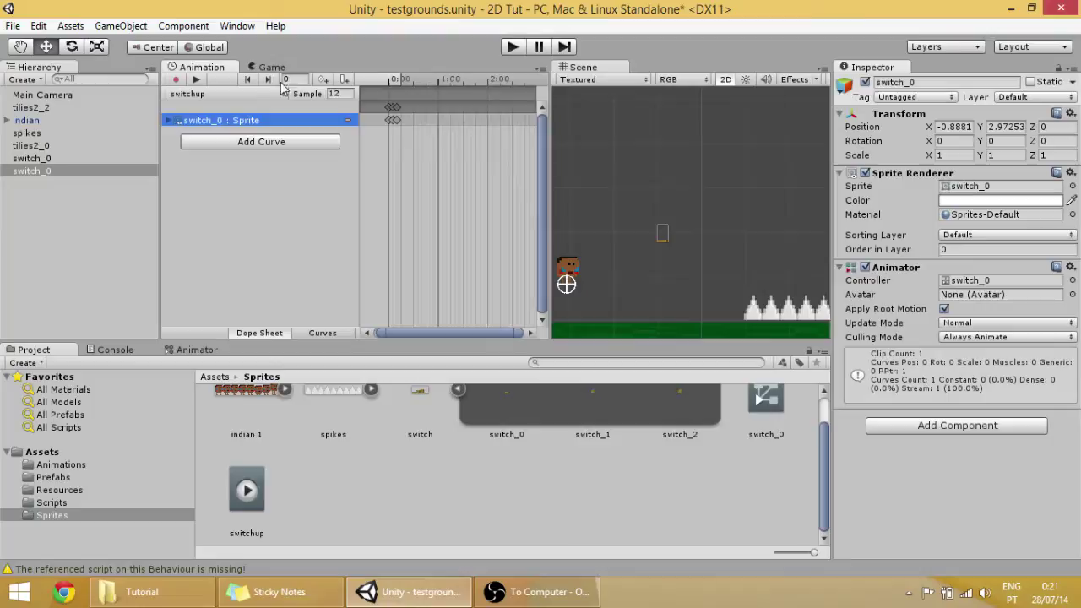
{"action": "left_click", "coordinate": [249, 94]}
{"action": "left_click", "coordinate": [249, 133]}
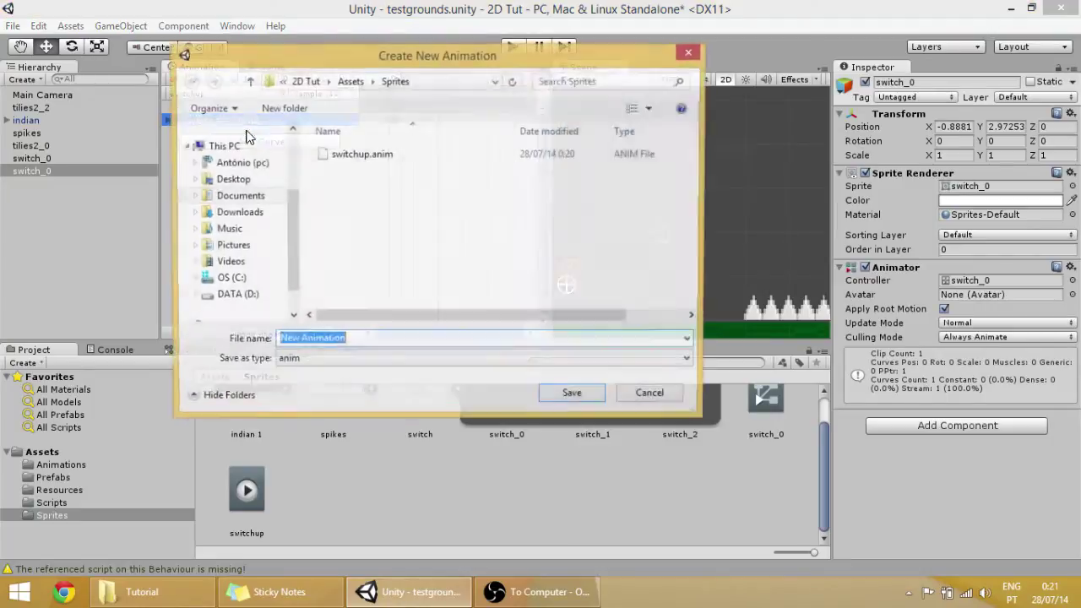
{"action": "left_click", "coordinate": [648, 393]}
{"action": "left_click", "coordinate": [250, 69]}
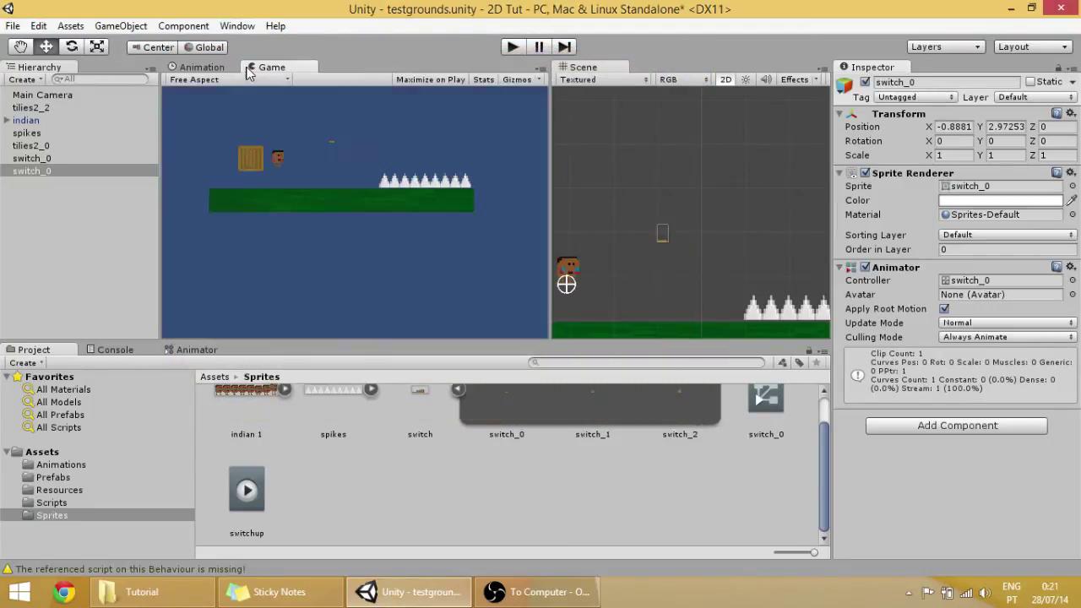
{"action": "left_click", "coordinate": [196, 67]}
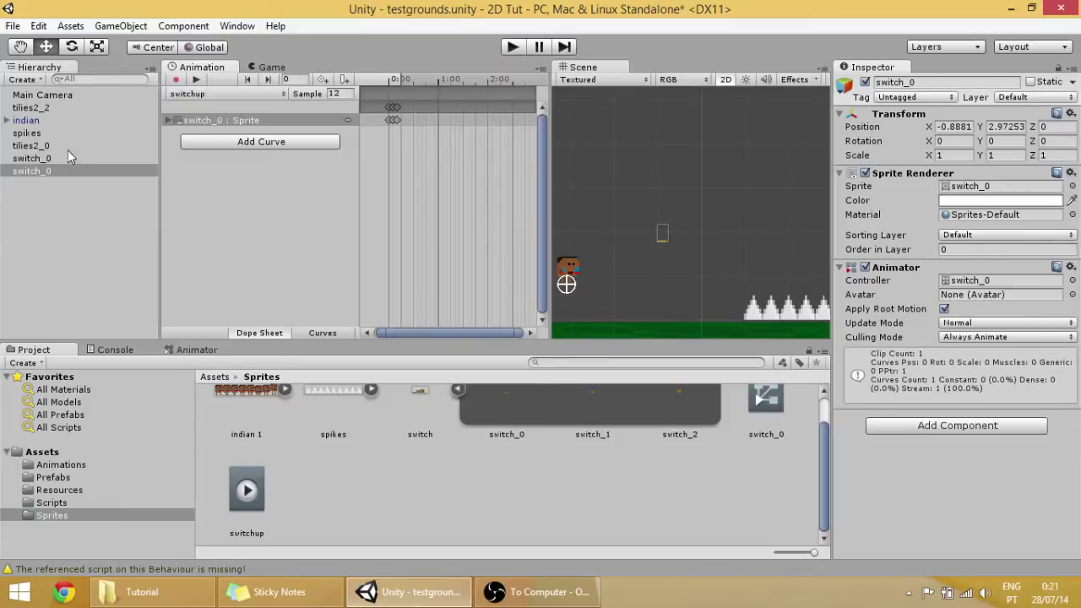
- Delete the older of the two switch_0 objects, the one without the new animation, from the scene hierarchy
{"action": "left_click", "coordinate": [53, 171]}
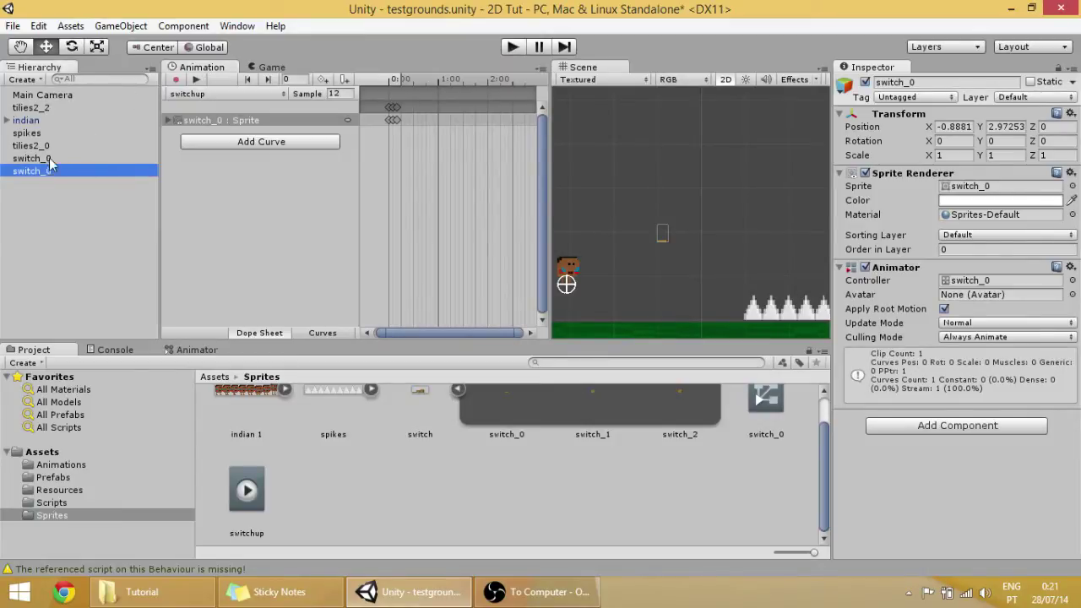
{"action": "left_click", "coordinate": [48, 159]}
{"action": "key", "text": "Delete"}
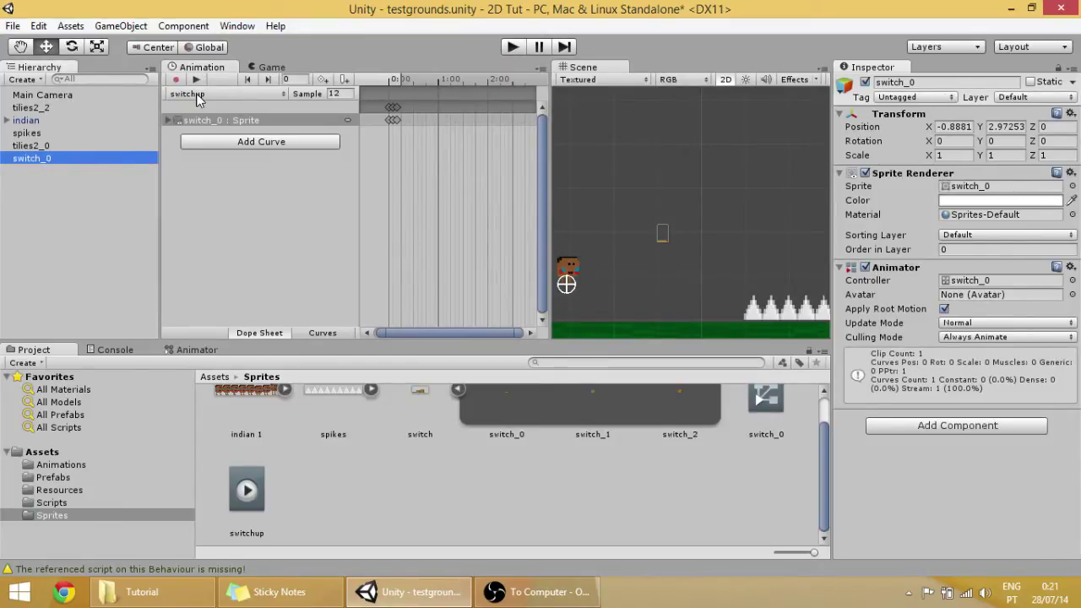
- Create a second animation clip for the switch_0 object and save it as switchdown in the Sprites folder
{"action": "left_click", "coordinate": [197, 96]}
{"action": "left_click", "coordinate": [224, 131]}
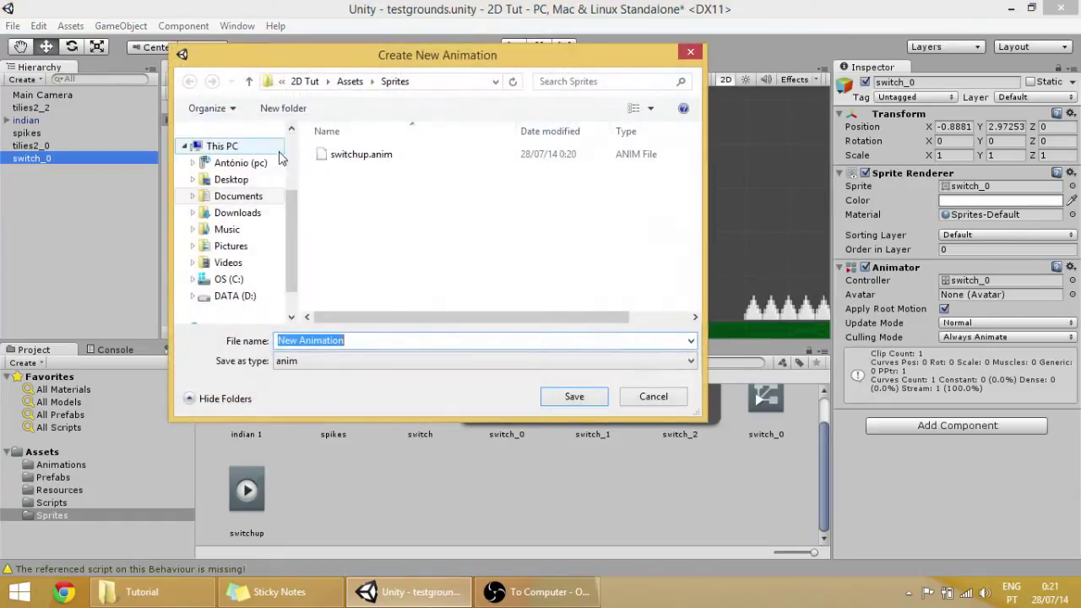
{"action": "type", "text": "swi"}
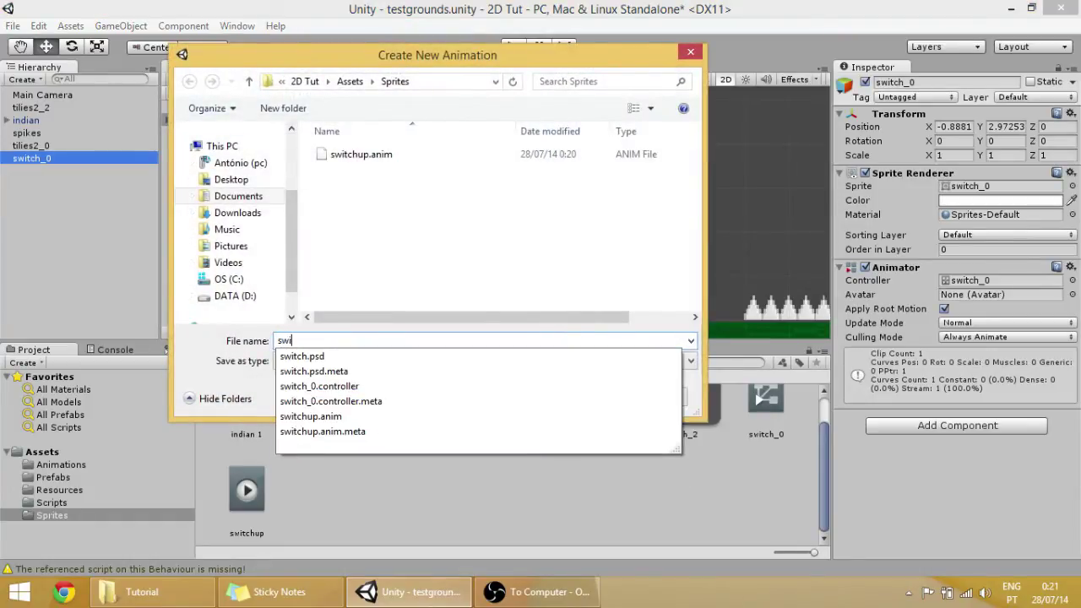
{"action": "type", "text": "tchdown"}
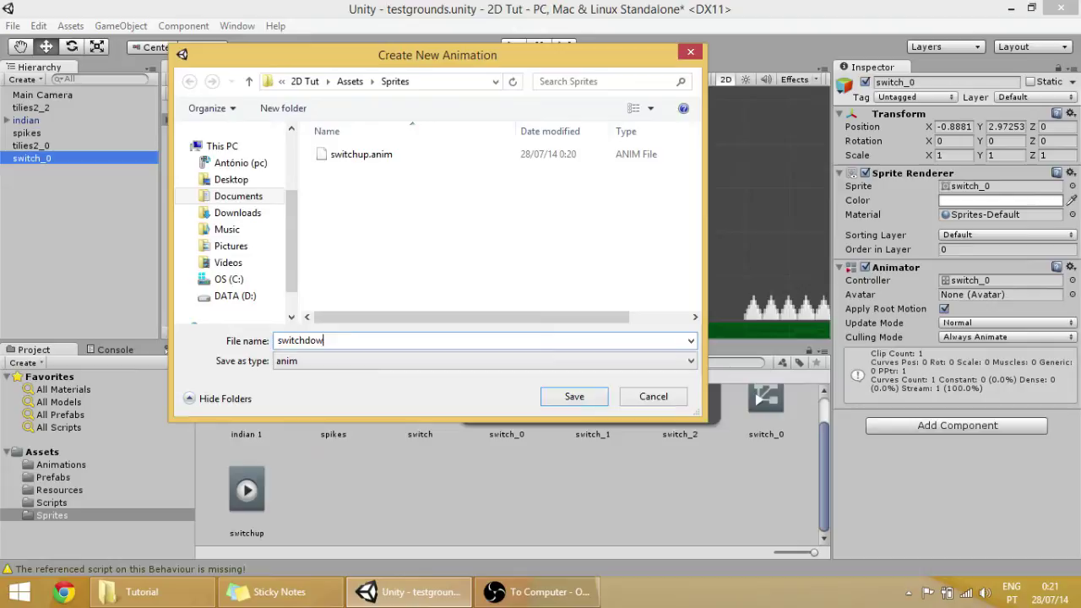
{"action": "left_click", "coordinate": [575, 396]}
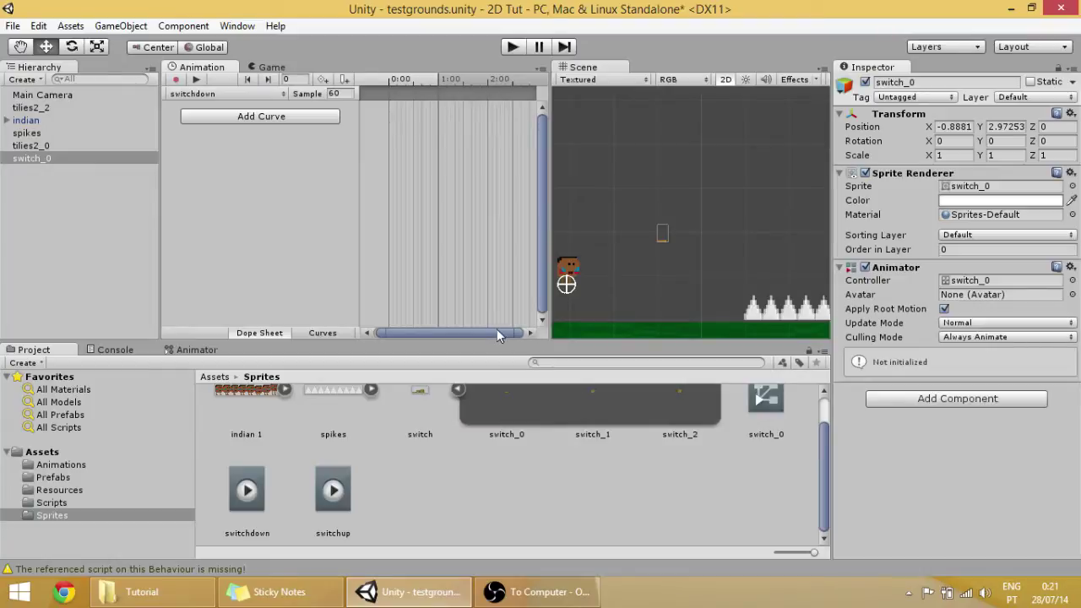
- Add only the switch_2 sprite to the switchdown clip as its first keyframe, at frame 0
{"action": "scroll", "coordinate": [669, 397], "scroll_direction": "up", "scroll_amount": 2}
{"action": "left_click", "coordinate": [544, 403]}
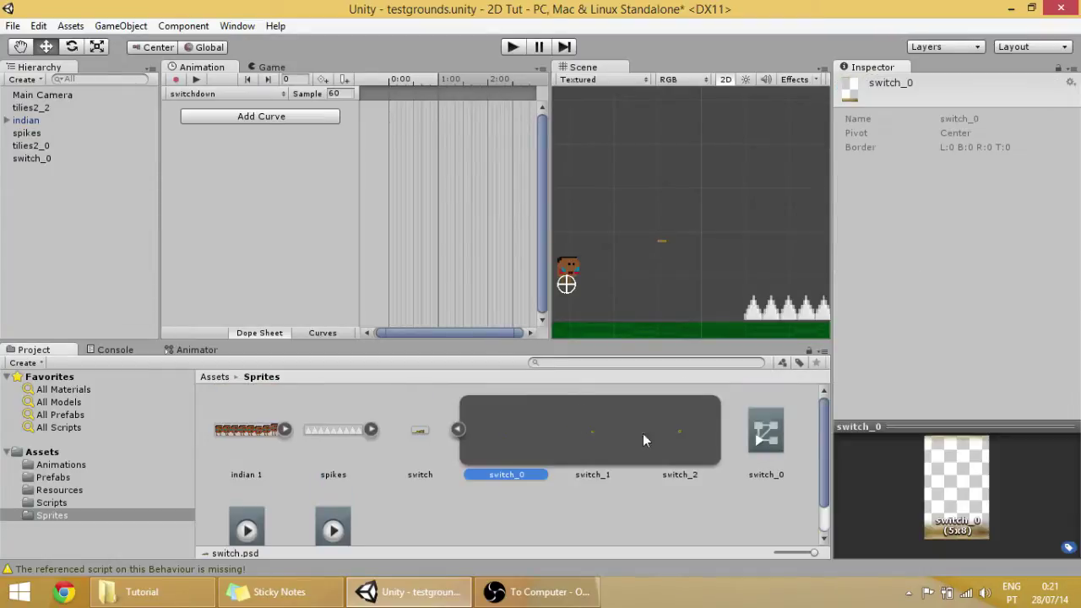
{"action": "left_click", "coordinate": [643, 434], "text": "shift"}
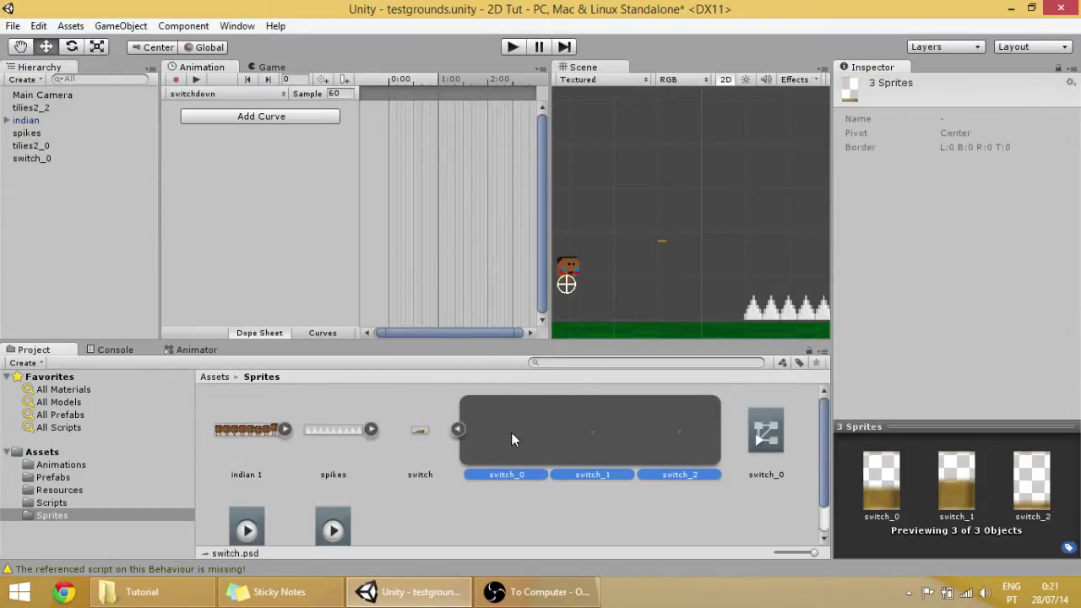
{"action": "left_click", "coordinate": [667, 433]}
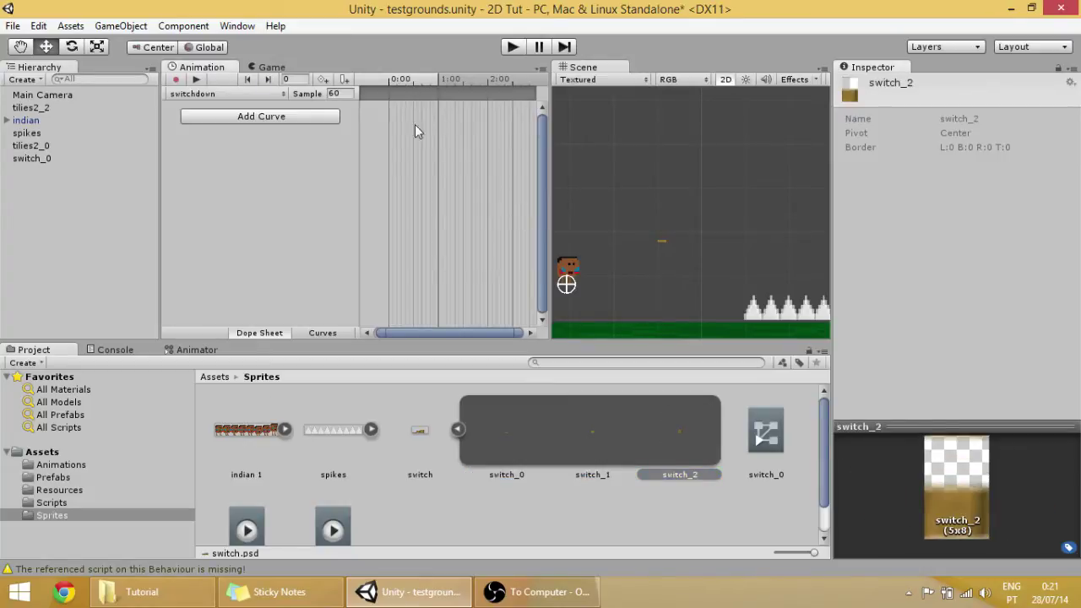
{"action": "left_click_drag", "start_coordinate": [381, 117], "coordinate": [381, 116]}
{"action": "scroll", "coordinate": [424, 152], "scroll_direction": "up", "scroll_amount": 3}
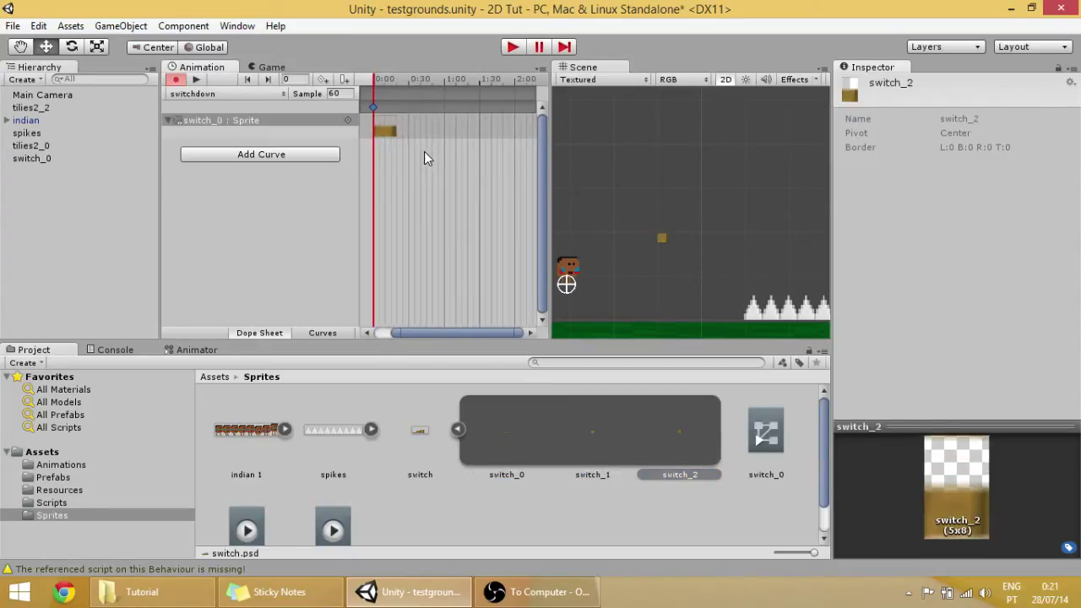
- Add switch_1 and switch_0 to the switchdown clip, placing their keyframes at frames 1 and 2 after switch_2
{"action": "scroll", "coordinate": [400, 128], "scroll_direction": "up", "scroll_amount": 3}
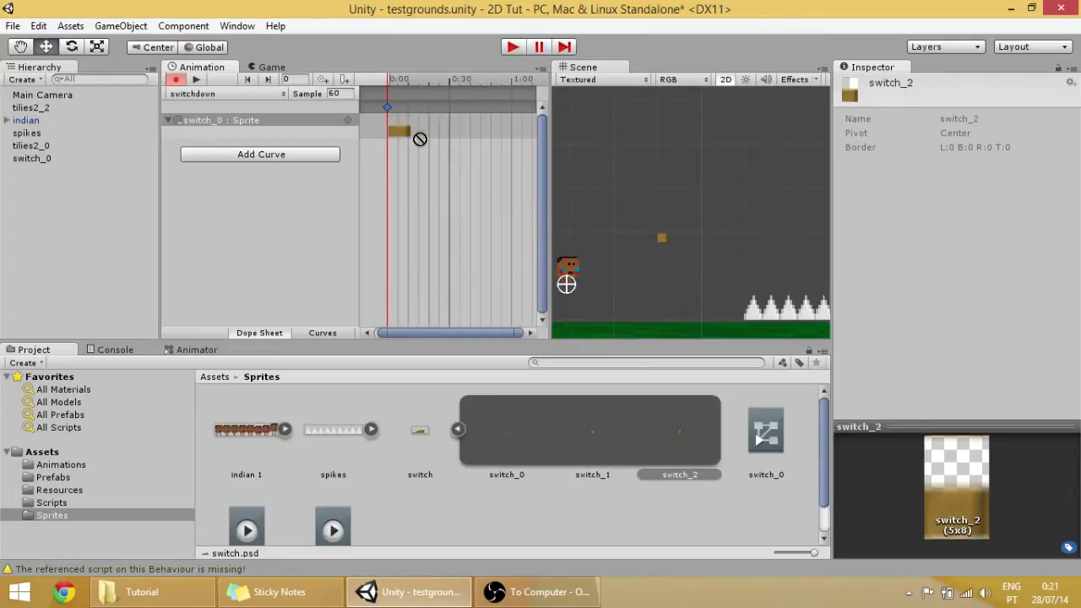
{"action": "left_click_drag", "start_coordinate": [420, 138], "coordinate": [429, 134]}
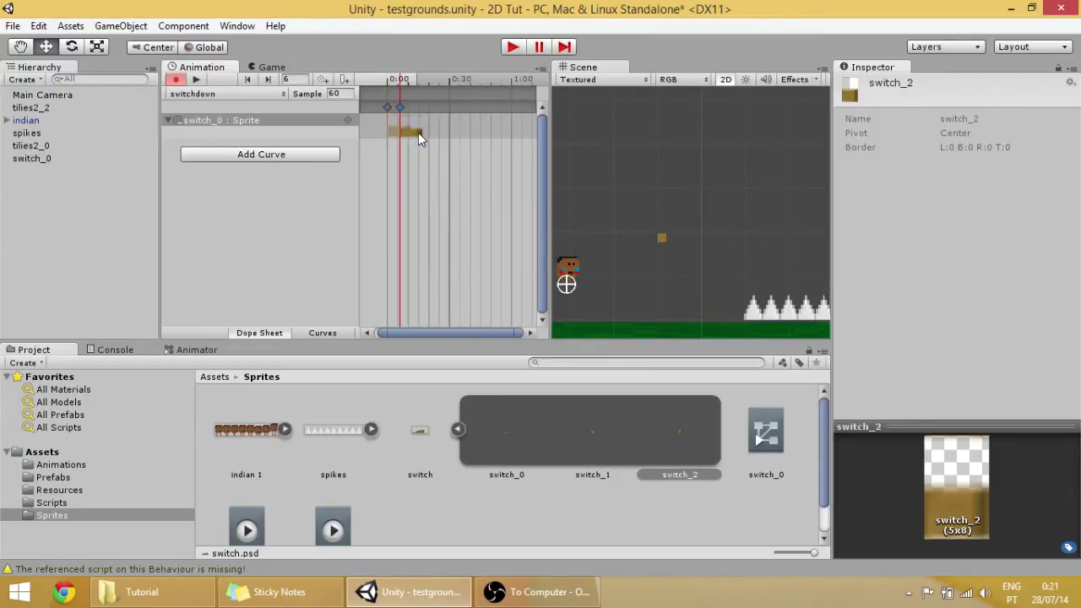
{"action": "scroll", "coordinate": [423, 147], "scroll_direction": "up", "scroll_amount": 5}
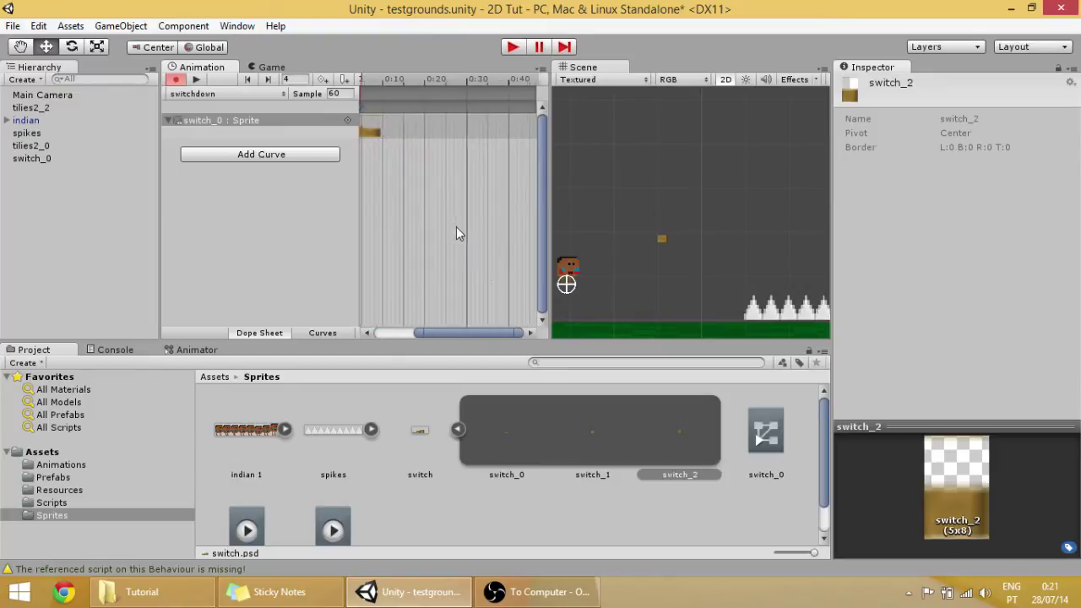
{"action": "scroll", "coordinate": [424, 131], "scroll_direction": "up", "scroll_amount": 3}
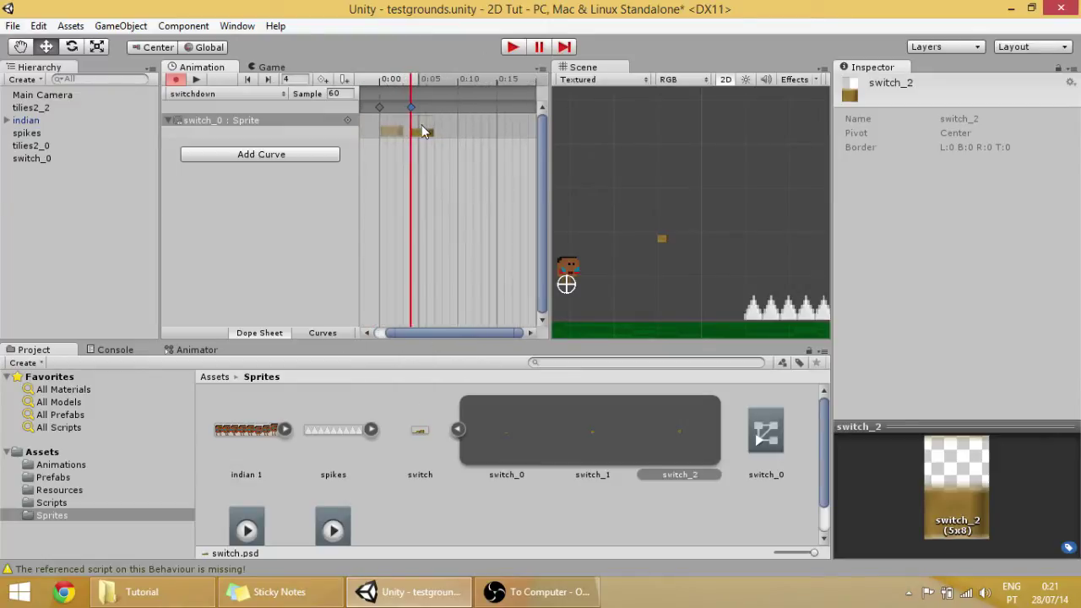
{"action": "mouse_move", "coordinate": [425, 130]}
{"action": "left_mouse_down"}
{"action": "mouse_move", "coordinate": [401, 136]}
{"action": "mouse_move", "coordinate": [432, 136]}
{"action": "mouse_move", "coordinate": [408, 136]}
{"action": "left_mouse_up"}
{"action": "scroll", "coordinate": [428, 196], "scroll_direction": "up", "scroll_amount": 2}
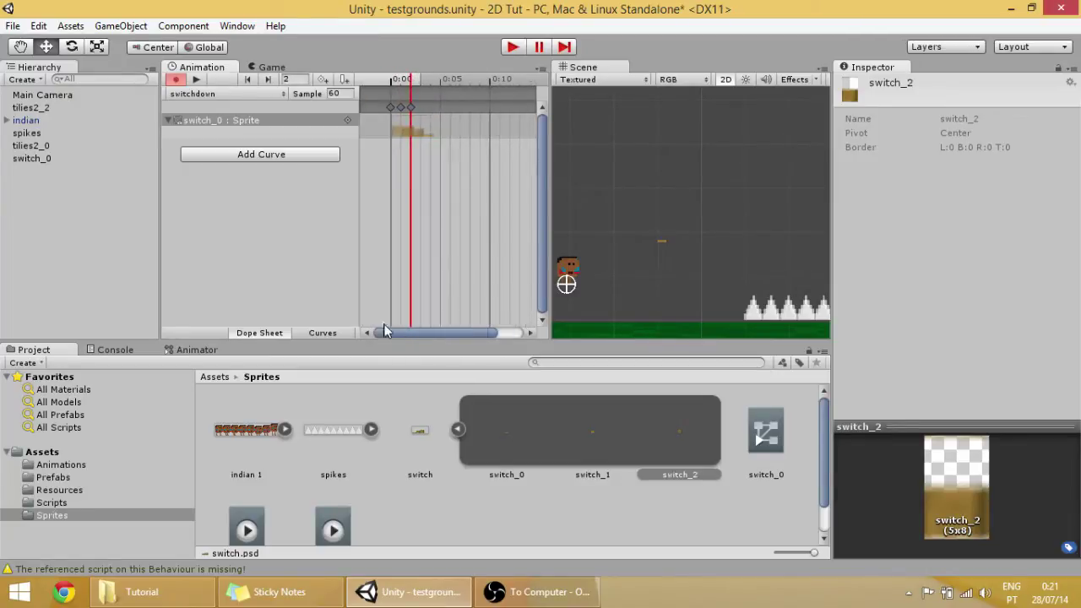
- Open the switch_0 animator controller from the Sprites folder and arrange the switchdown state beside switchup
{"action": "left_click", "coordinate": [181, 349]}
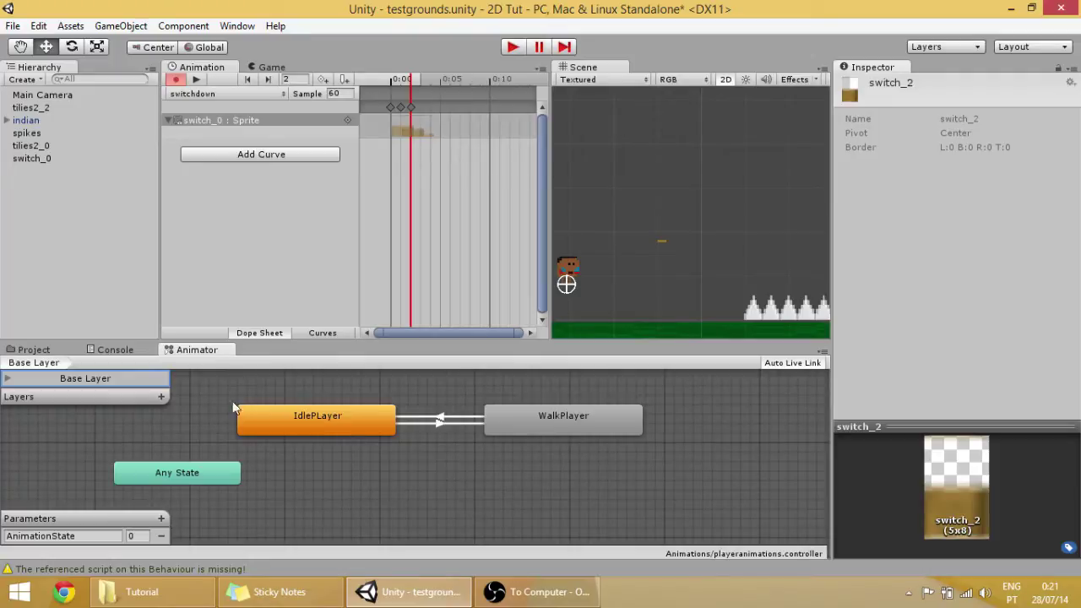
{"action": "left_click", "coordinate": [34, 349]}
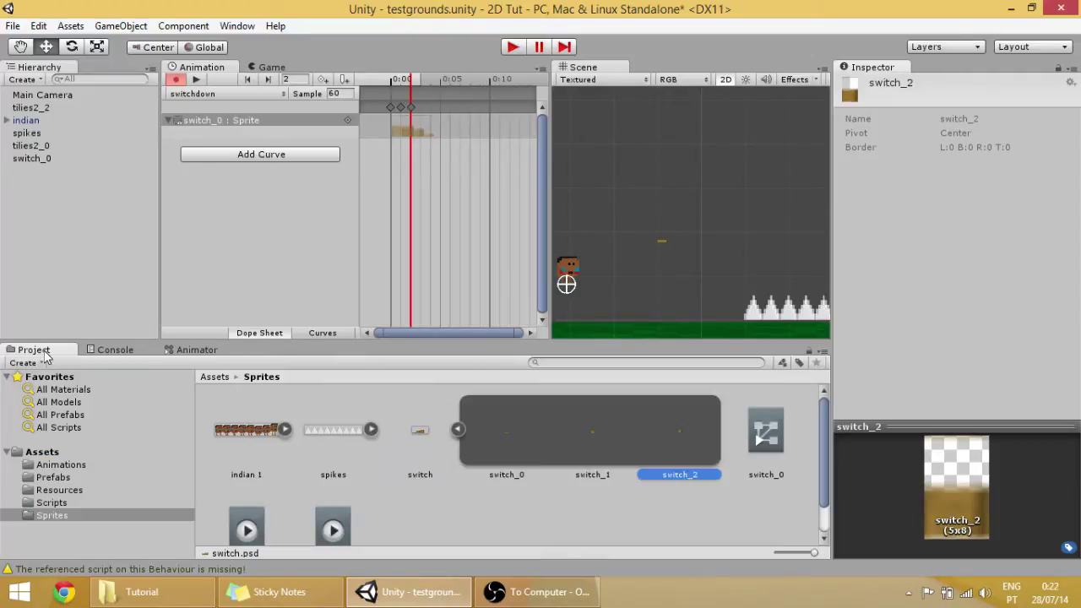
{"action": "left_click", "coordinate": [766, 437]}
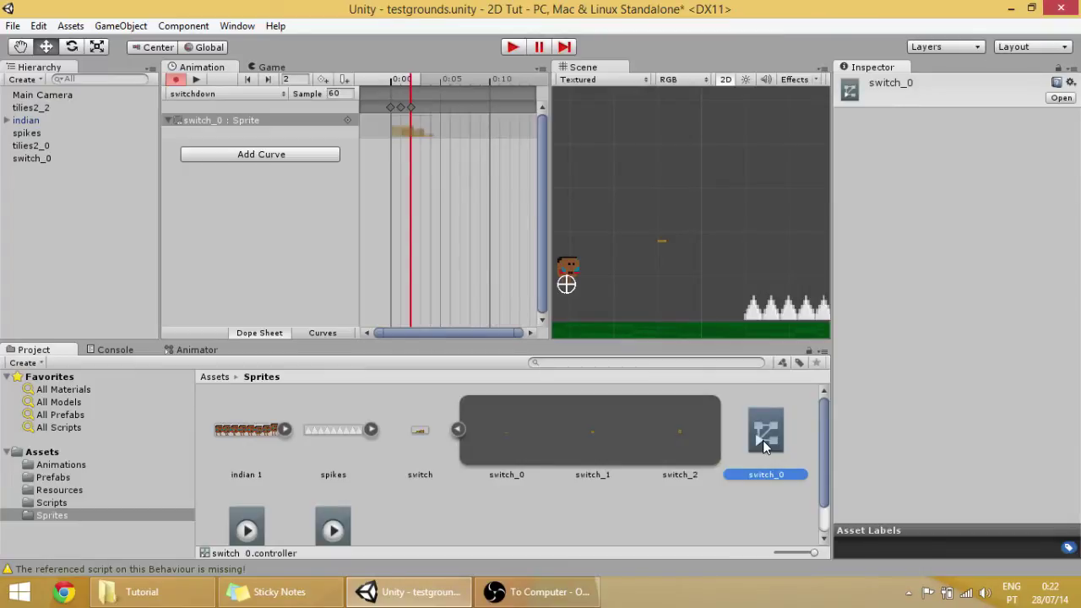
{"action": "double_click", "coordinate": [766, 437]}
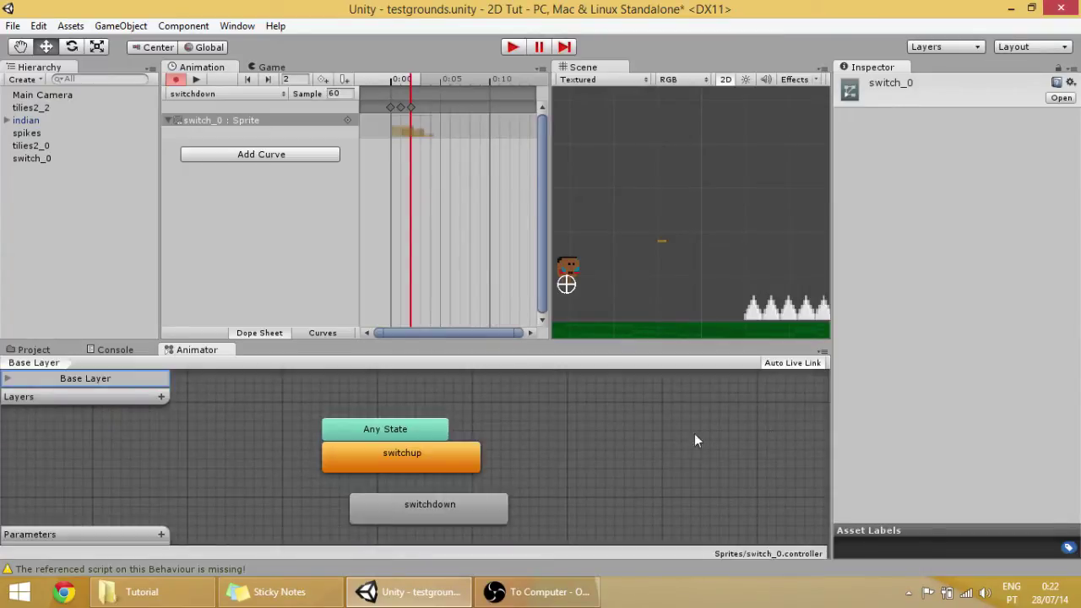
{"action": "left_click_drag", "start_coordinate": [442, 521], "coordinate": [687, 465]}
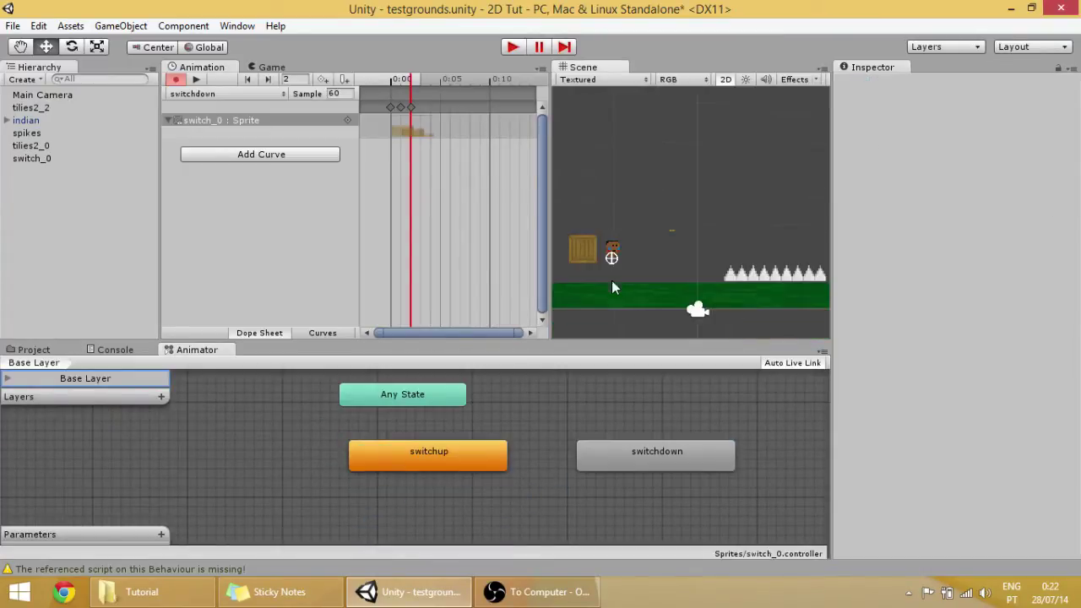
- Make transitions in both directions between the switchup and switchdown states
{"action": "left_click", "coordinate": [477, 459]}
{"action": "left_click_drag", "start_coordinate": [481, 457], "coordinate": [472, 466]}
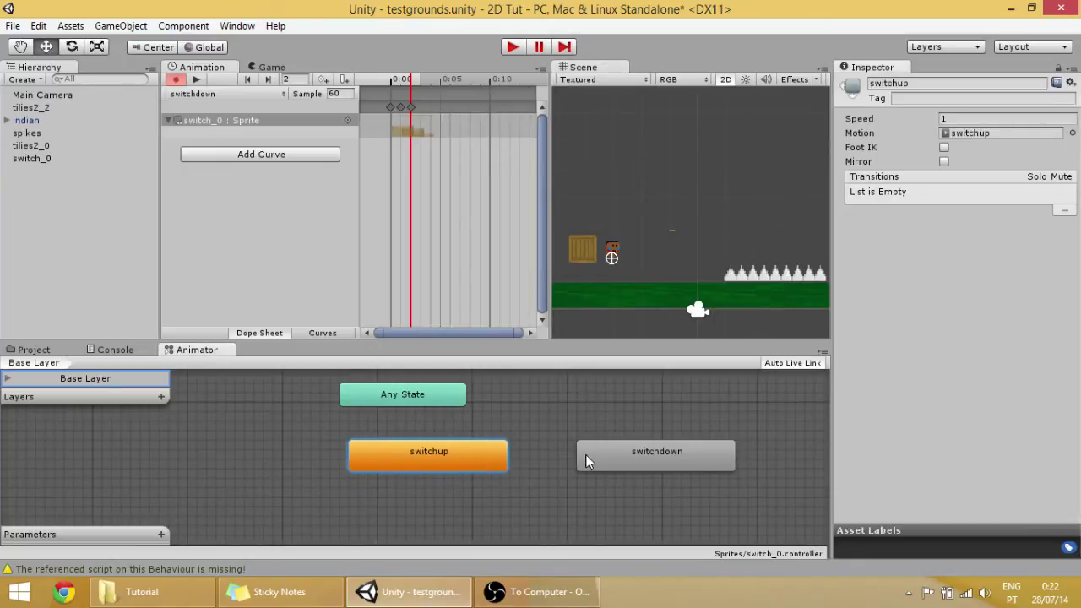
{"action": "right_click", "coordinate": [469, 456]}
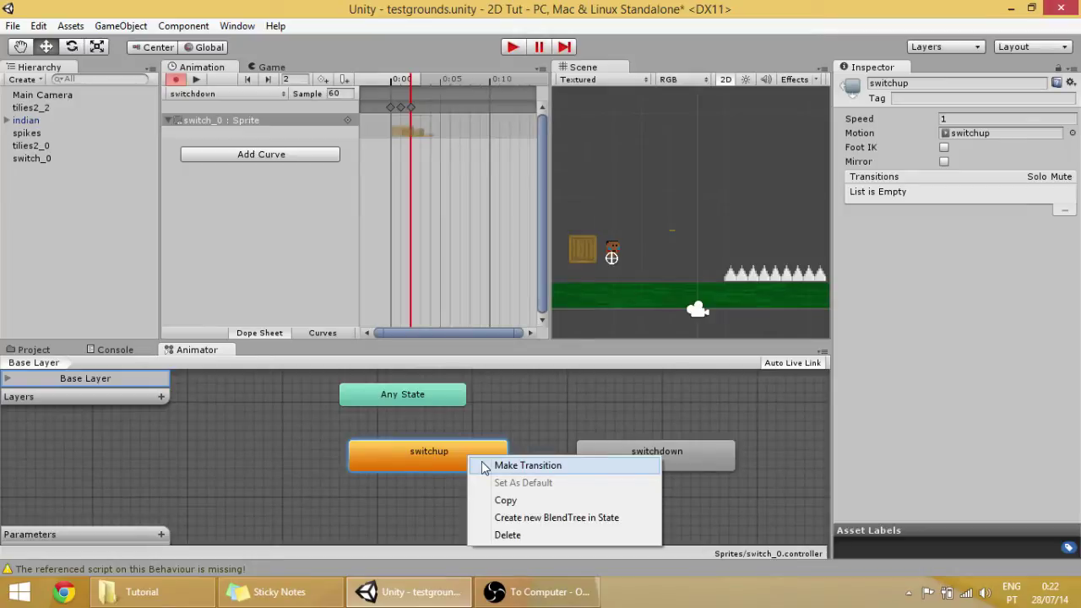
{"action": "left_click", "coordinate": [485, 466]}
{"action": "left_click", "coordinate": [609, 458]}
{"action": "right_click", "coordinate": [629, 458]}
{"action": "left_click", "coordinate": [645, 469]}
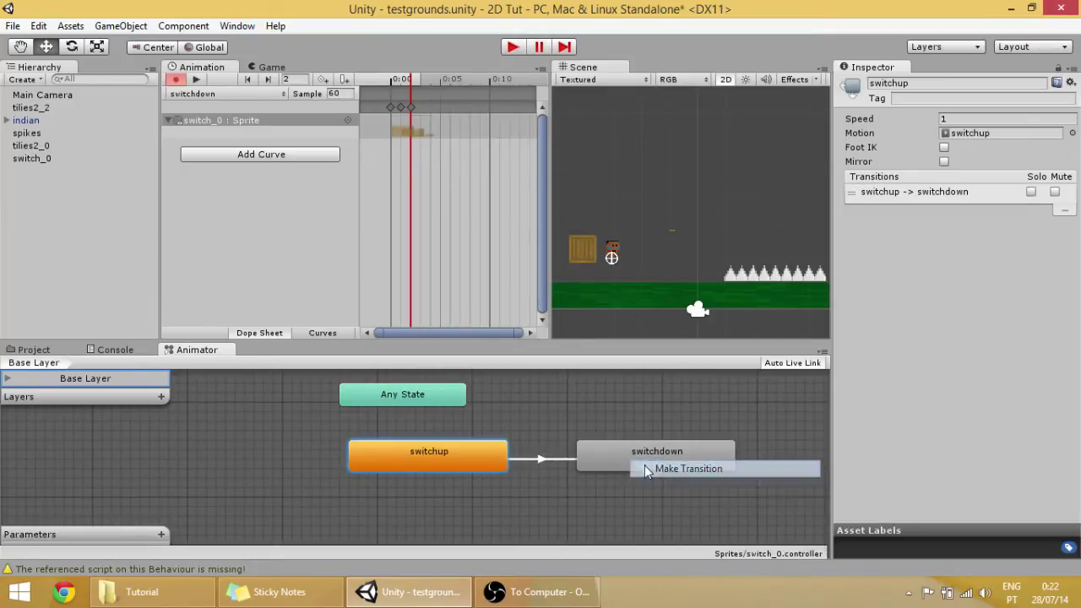
{"action": "left_click", "coordinate": [475, 450]}
{"action": "scroll", "coordinate": [540, 478], "scroll_direction": "up", "scroll_amount": 3}
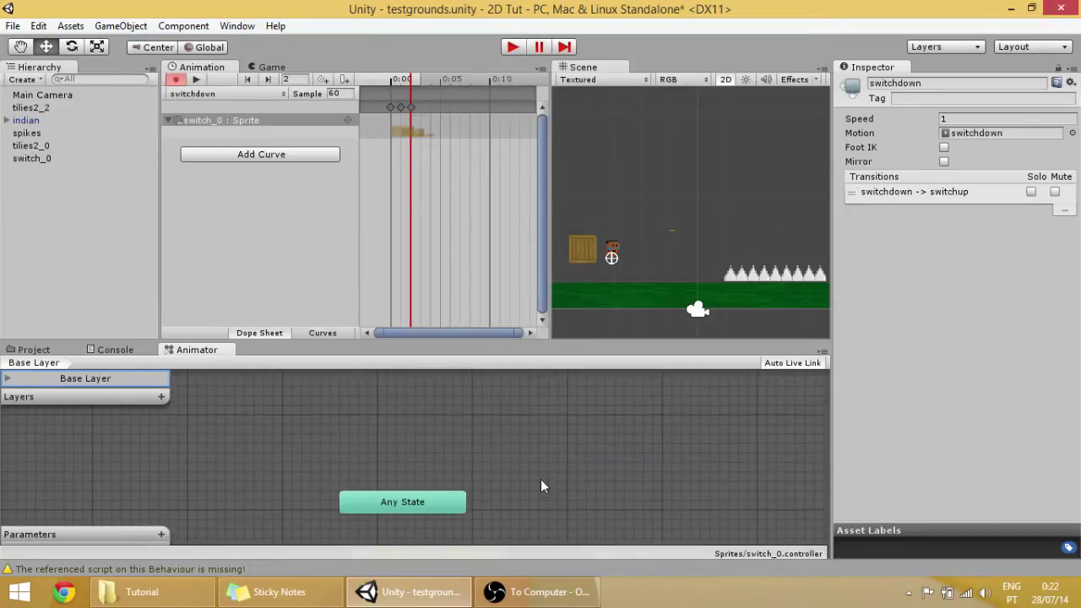
{"action": "scroll", "coordinate": [540, 478], "scroll_direction": "down", "scroll_amount": 3}
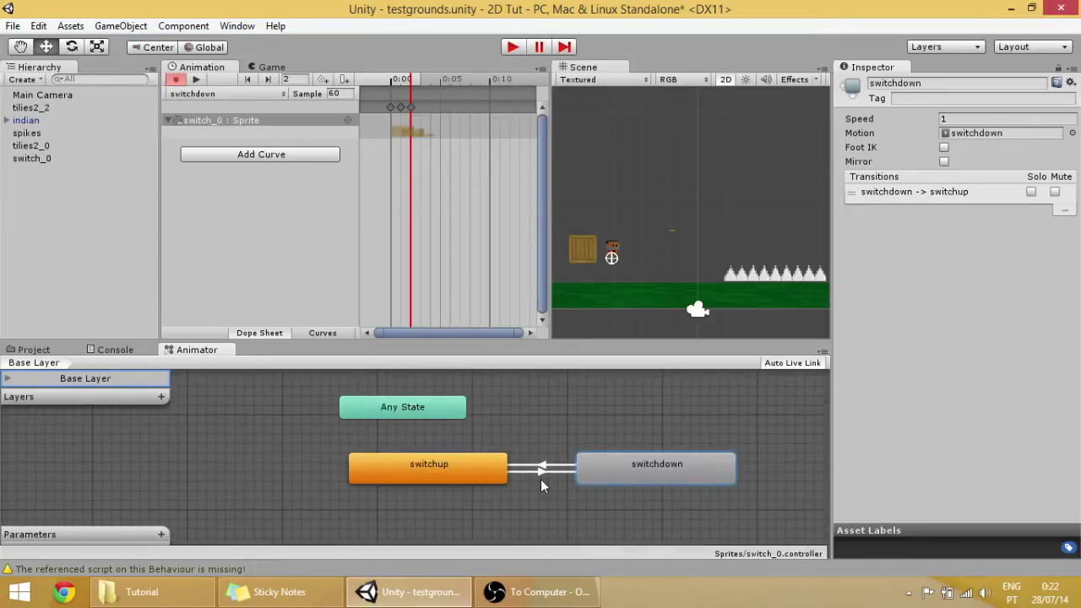
- Add a Bool parameter named goDown to the switch_0 animator controller
{"action": "left_click", "coordinate": [163, 529]}
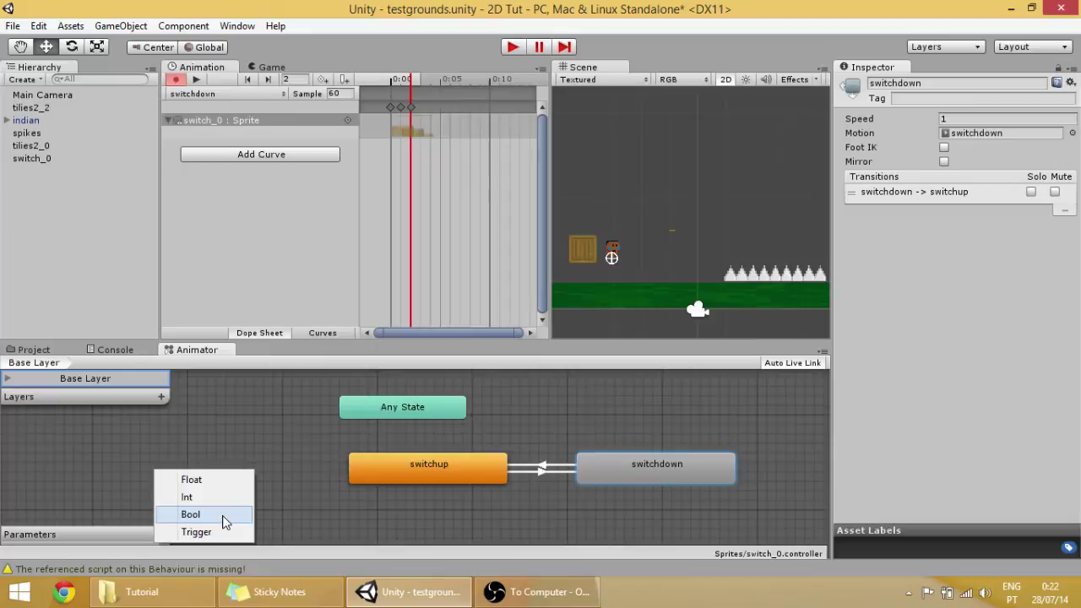
{"action": "left_click", "coordinate": [190, 515]}
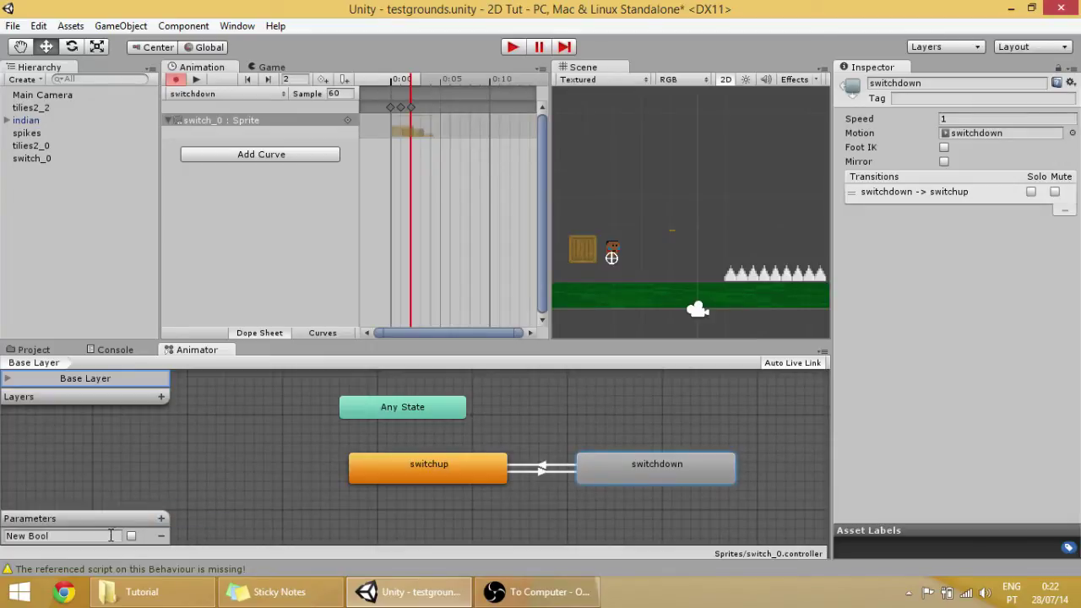
{"action": "type", "text": "goD"}
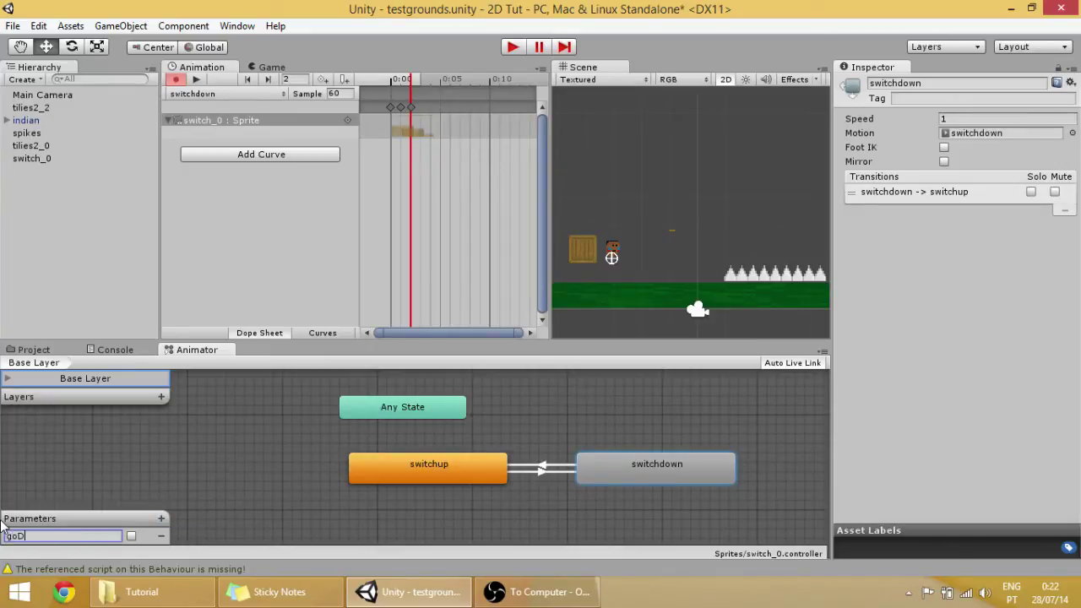
{"action": "type", "text": "own"}
- Replace the Exit Time condition of the switchup to switchdown transition with goDown set to true
{"action": "left_click", "coordinate": [541, 471]}
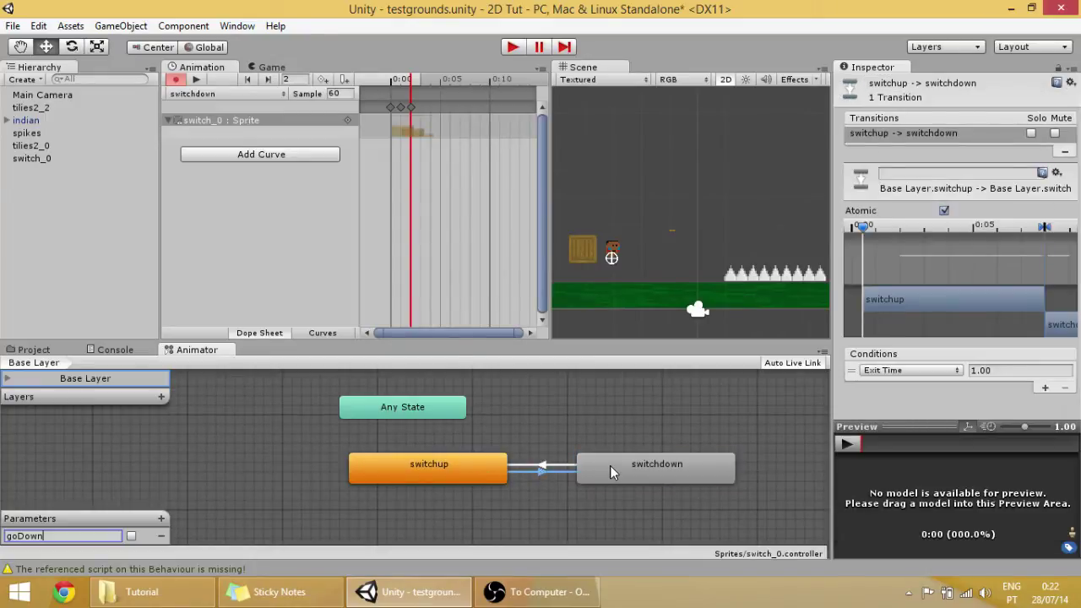
{"action": "left_click", "coordinate": [941, 371]}
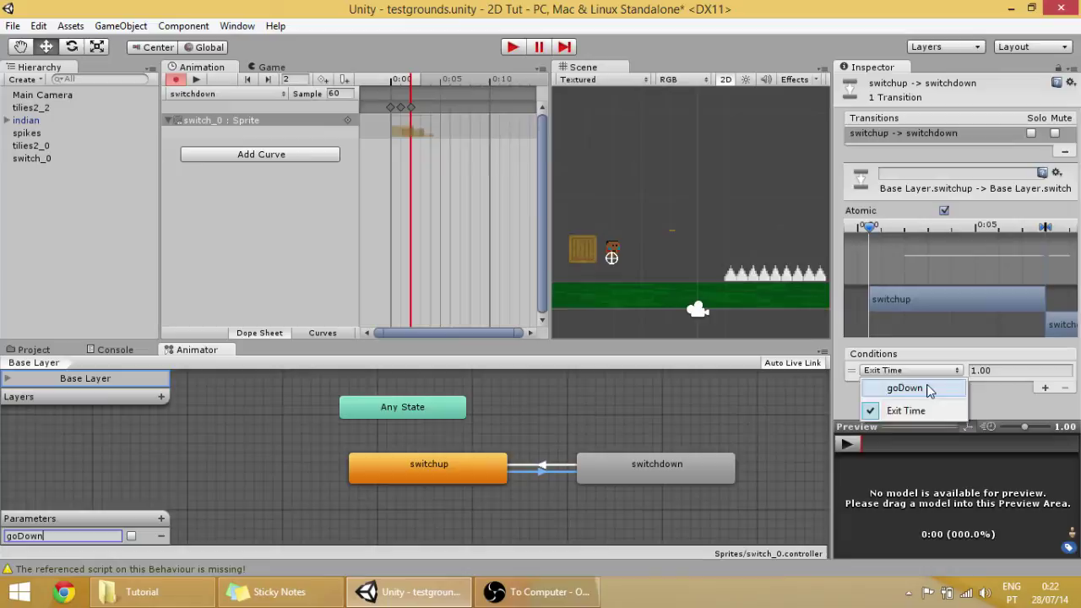
{"action": "left_click", "coordinate": [904, 389]}
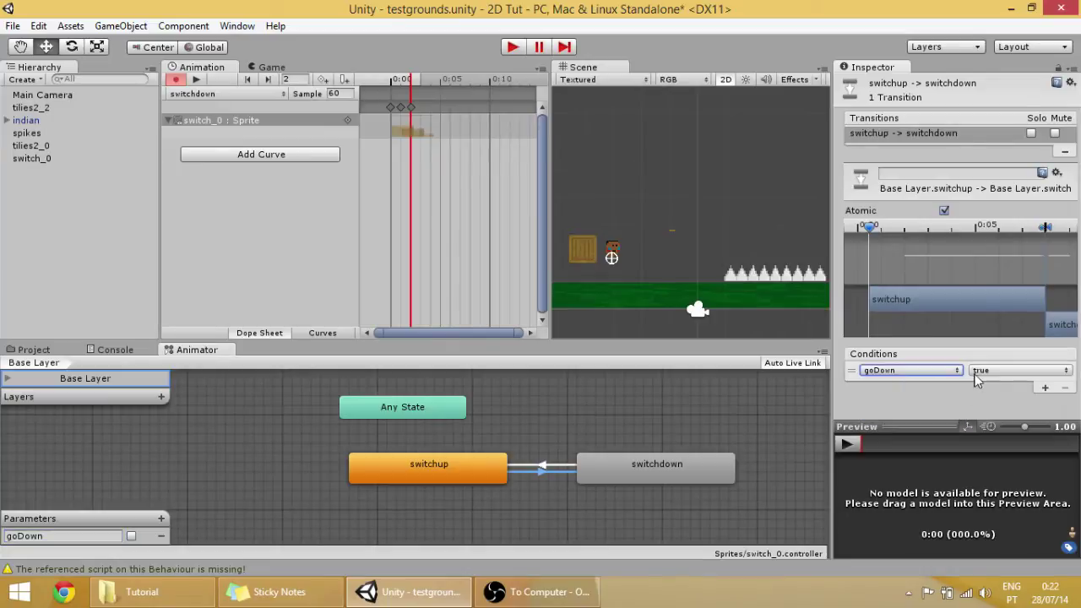
- Replace the Exit Time condition of the switchdown to switchup transition with goDown set to false
{"action": "left_click", "coordinate": [541, 465]}
{"action": "left_click", "coordinate": [920, 372]}
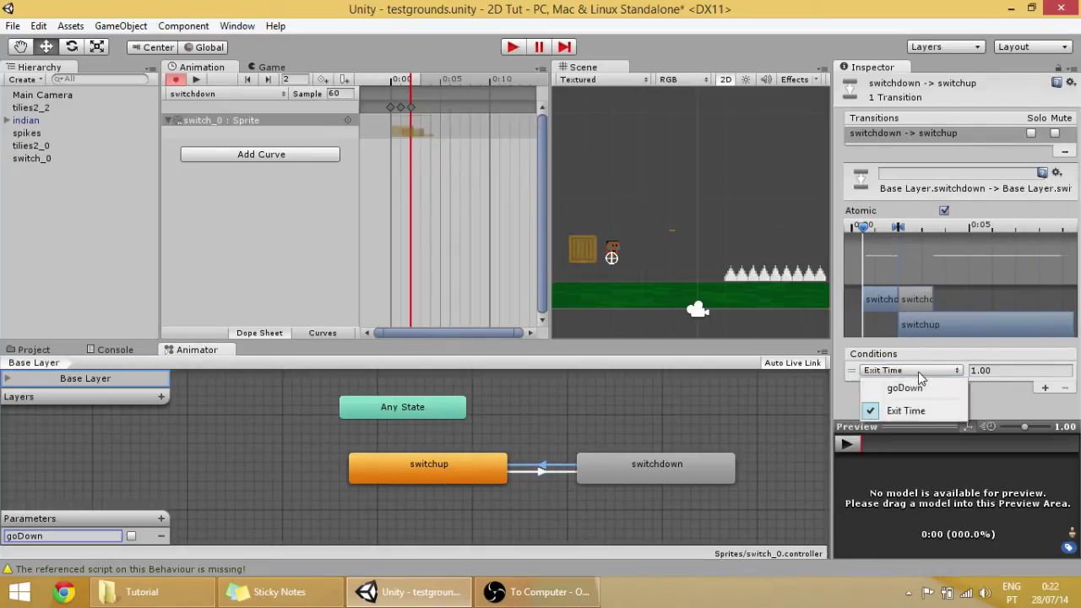
{"action": "left_click", "coordinate": [901, 389]}
{"action": "left_click", "coordinate": [986, 370]}
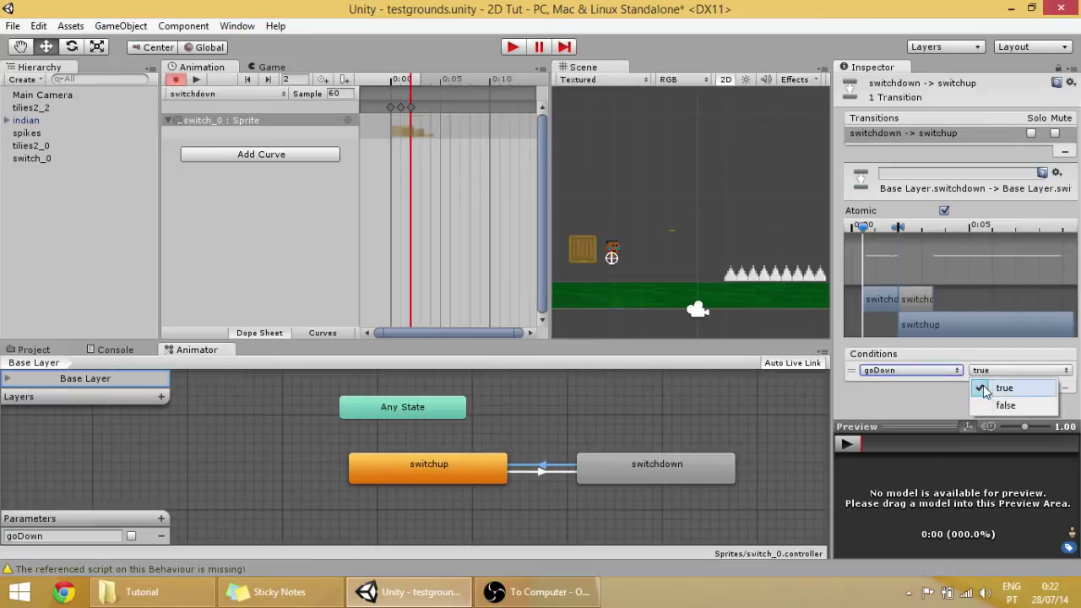
{"action": "left_click", "coordinate": [998, 404]}
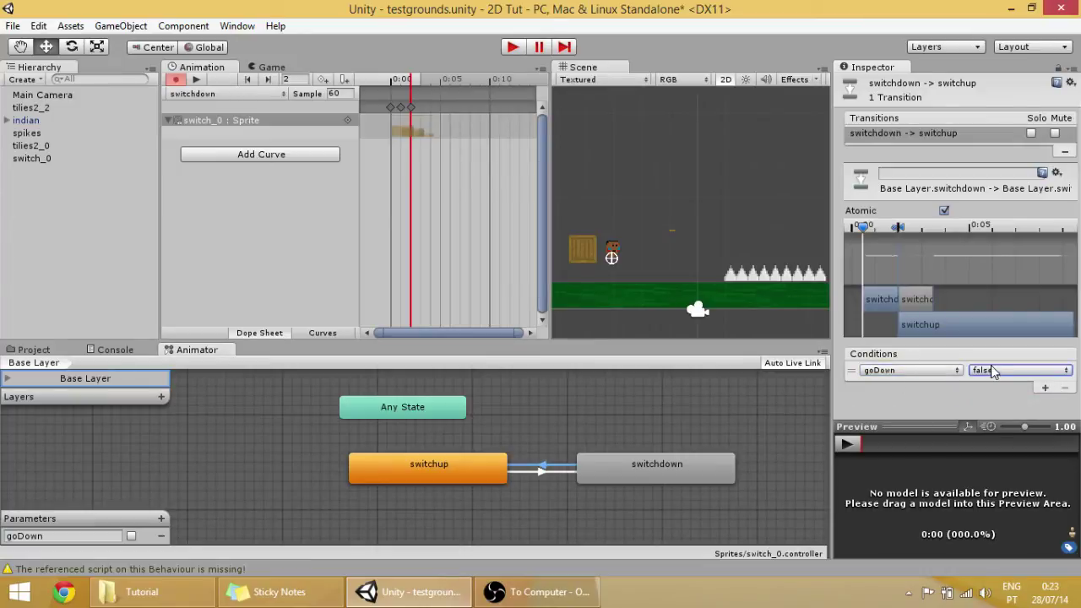
{"action": "left_click", "coordinate": [582, 429]}
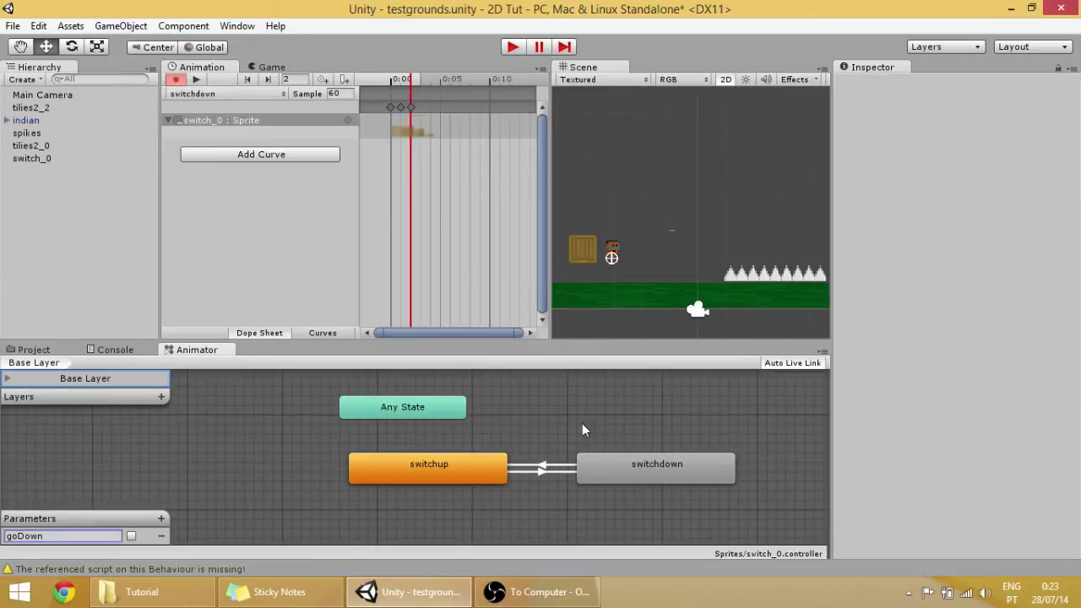
- Turn off Loop Time for the switchdown animation clip in the Sprites folder
{"action": "left_click", "coordinate": [33, 349]}
{"action": "scroll", "coordinate": [541, 452], "scroll_direction": "down", "scroll_amount": 1}
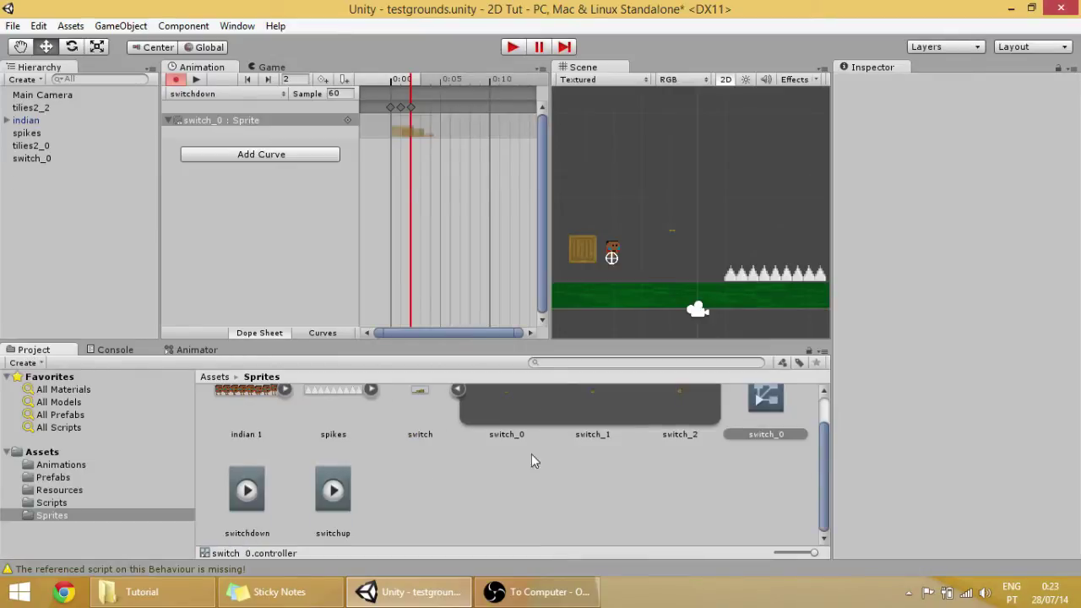
{"action": "left_click", "coordinate": [259, 499]}
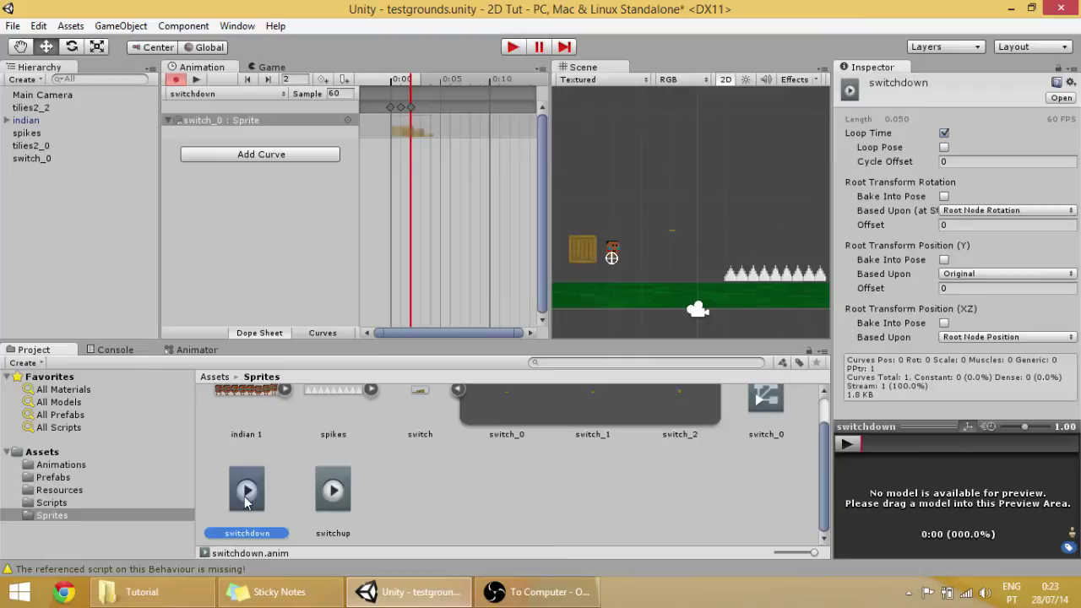
{"action": "left_click", "coordinate": [944, 135]}
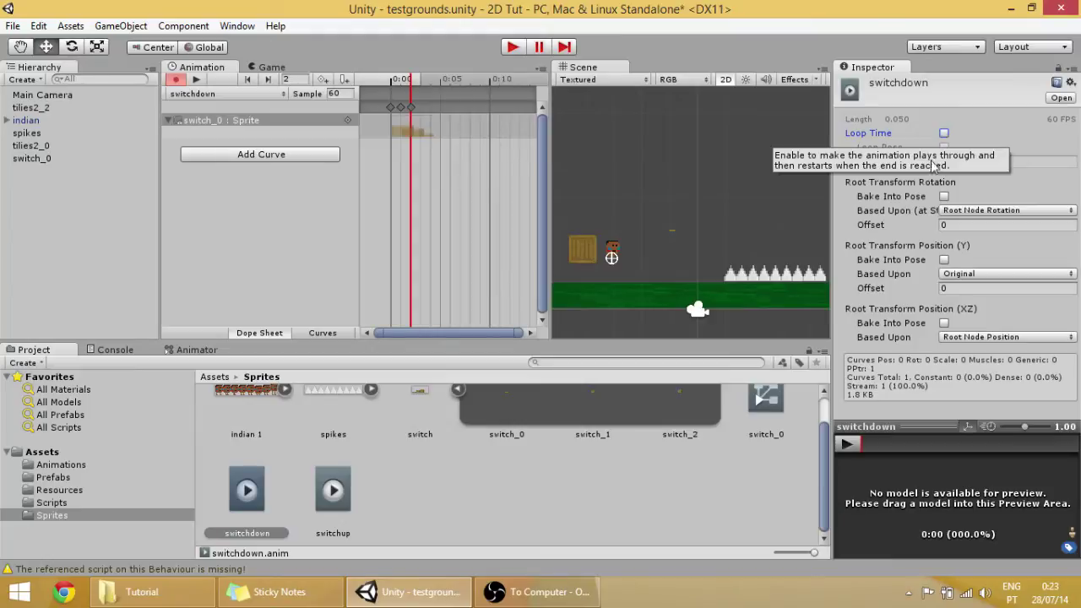
{"action": "left_click", "coordinate": [524, 471]}
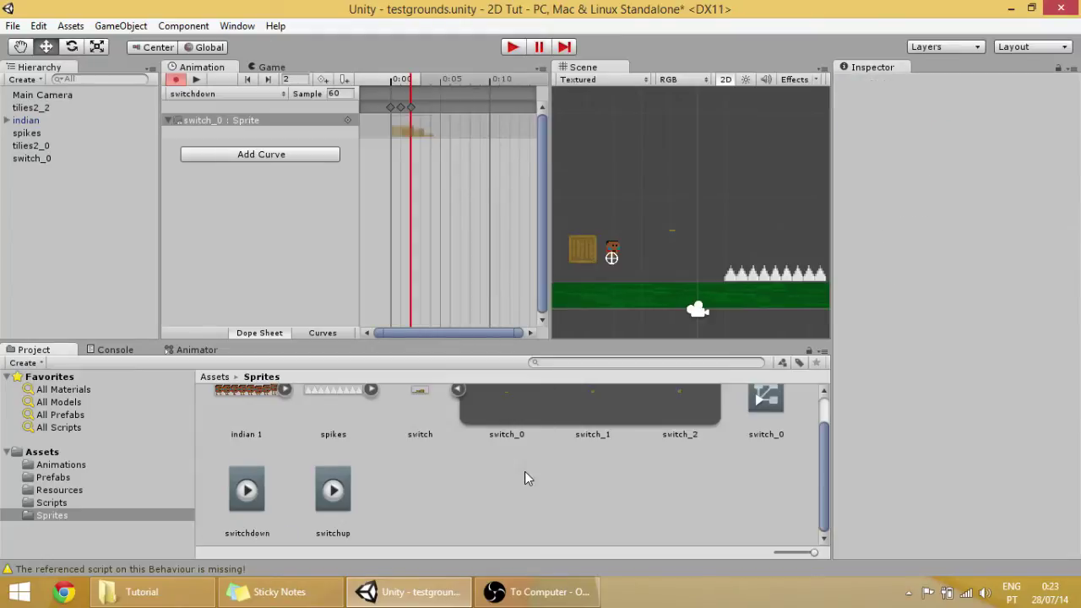
- Add a new C# script component named SwitchScript to the switch_0 object
{"action": "left_click", "coordinate": [673, 229]}
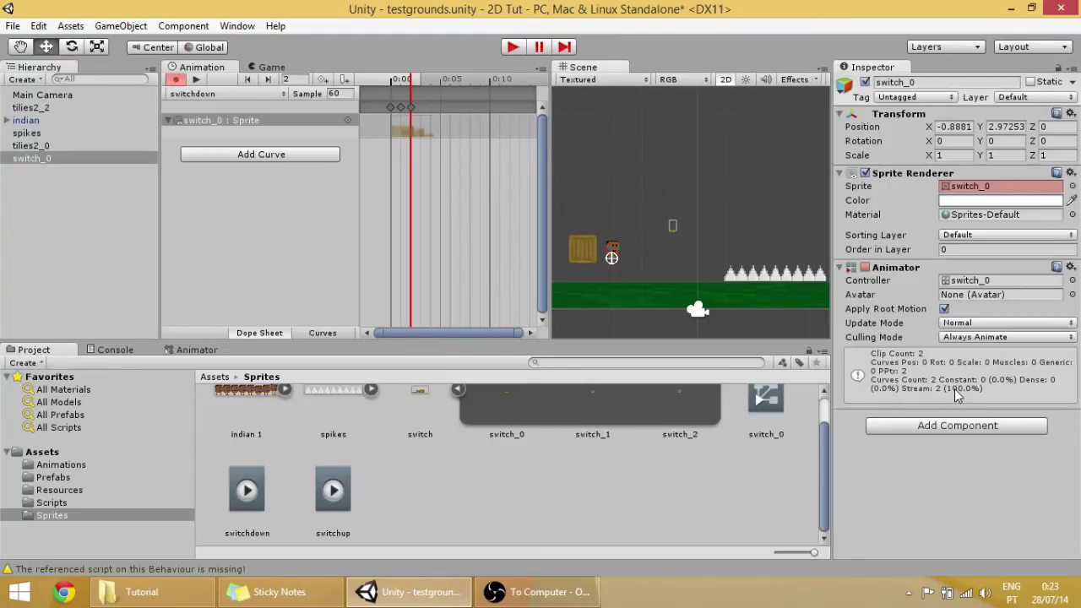
{"action": "left_click", "coordinate": [934, 429]}
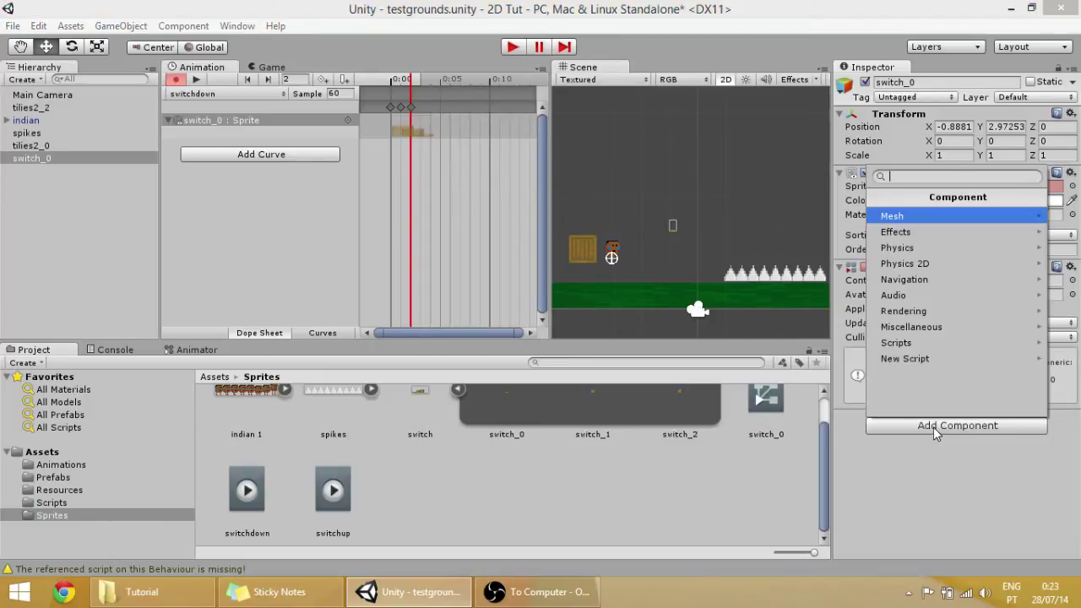
{"action": "left_click", "coordinate": [914, 358]}
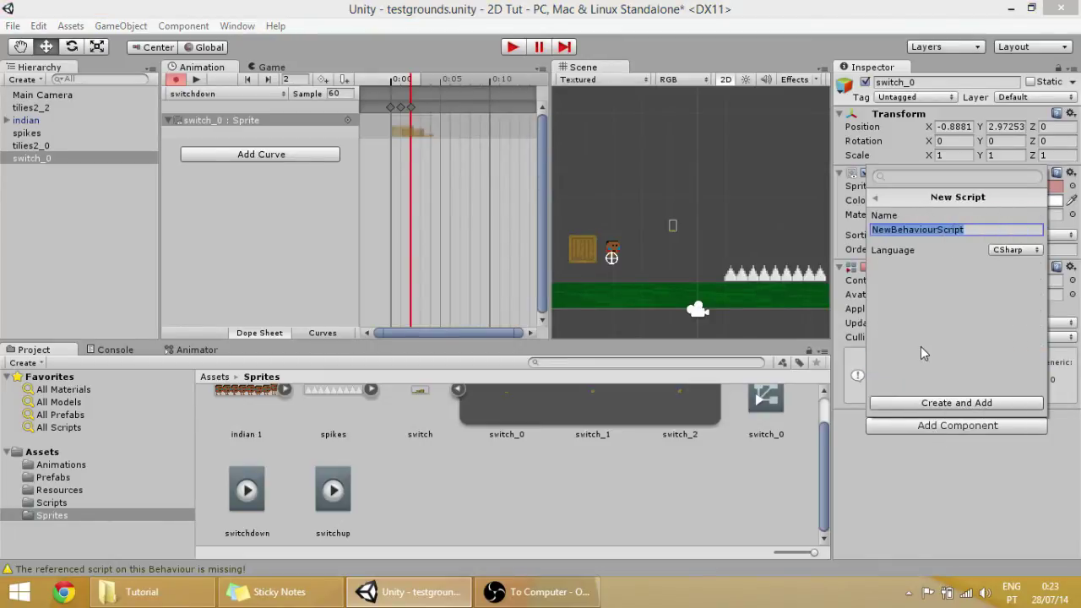
{"action": "type", "text": "W"}
{"action": "key", "text": "BackSpace"}
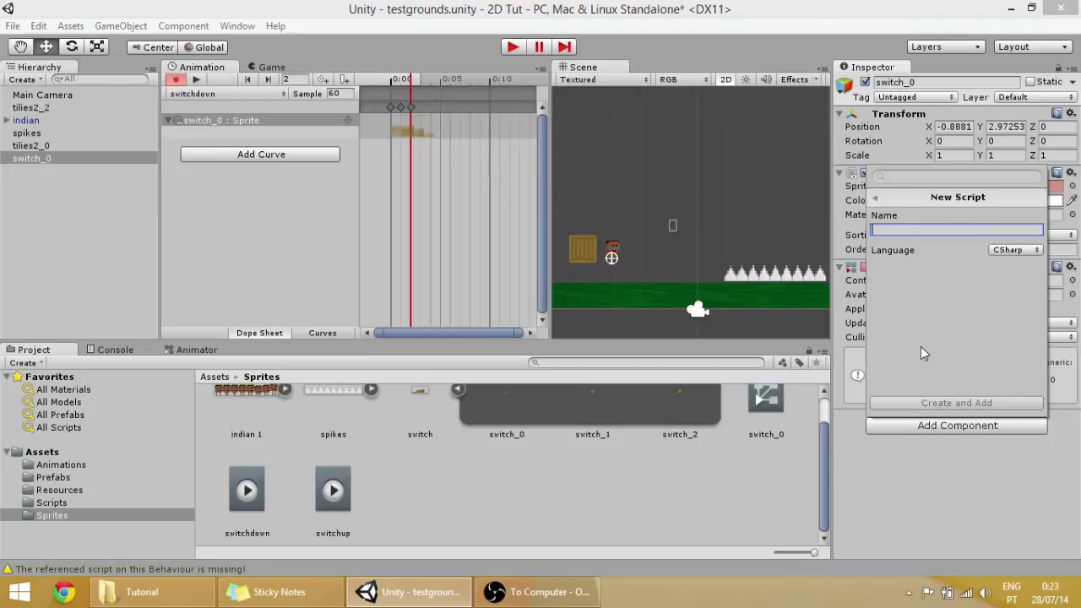
{"action": "type", "text": "Switch"}
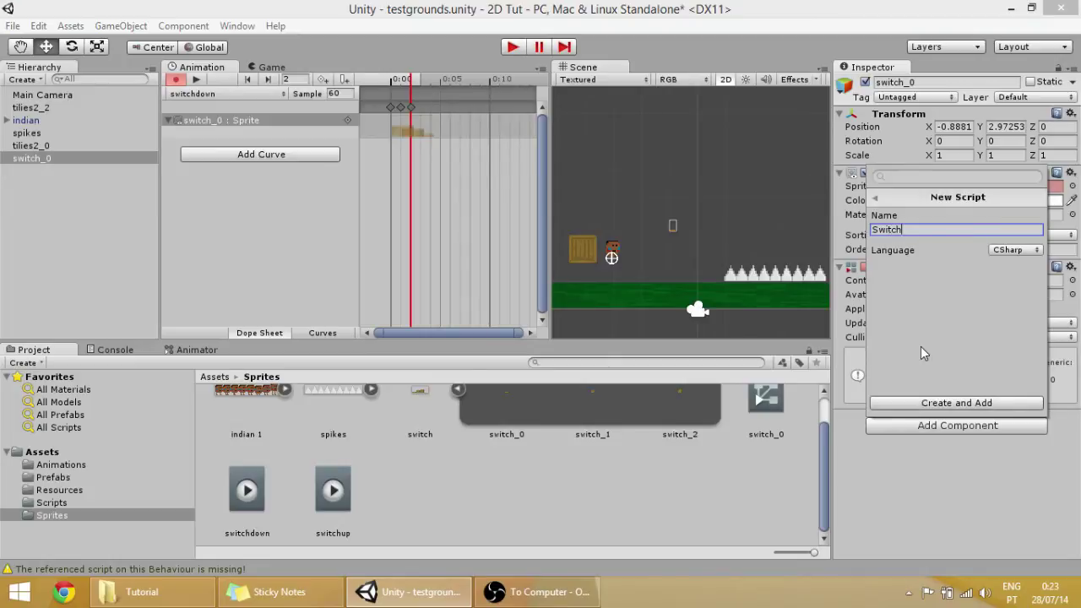
{"action": "type", "text": "Script"}
{"action": "key", "text": "Return"}
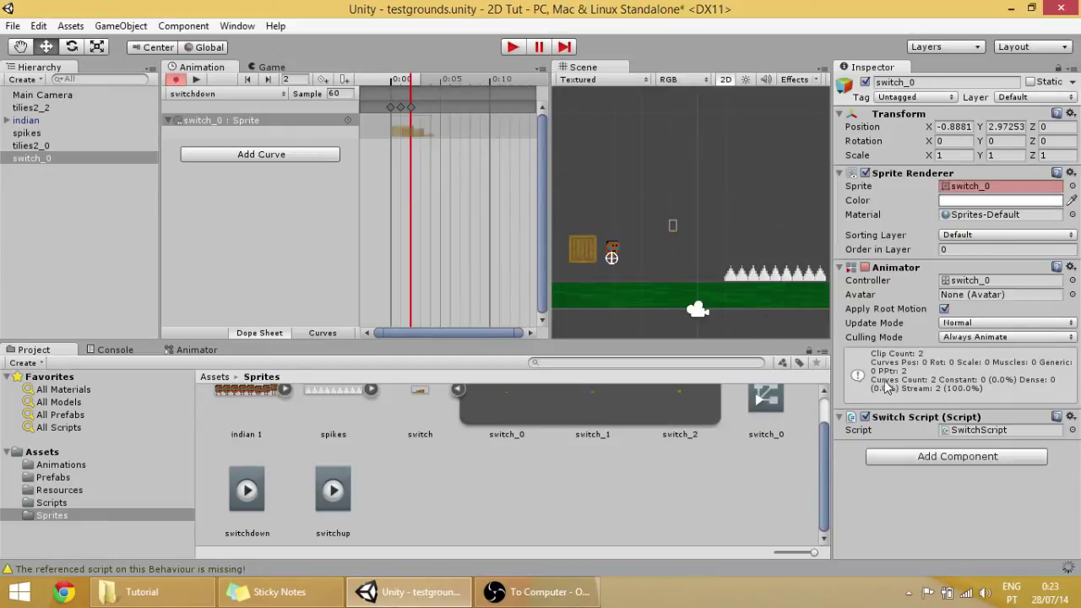
- Open SwitchScript in MonoDevelop and declare the field "Animator anim;" at the start of the class
{"action": "left_click", "coordinate": [999, 433]}
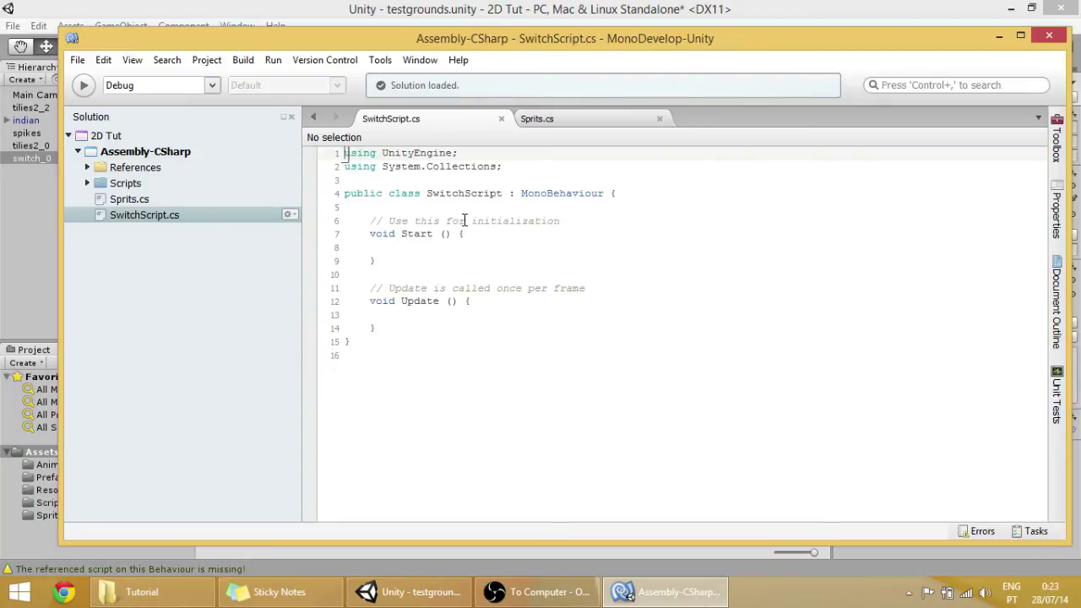
{"action": "left_click", "coordinate": [463, 209]}
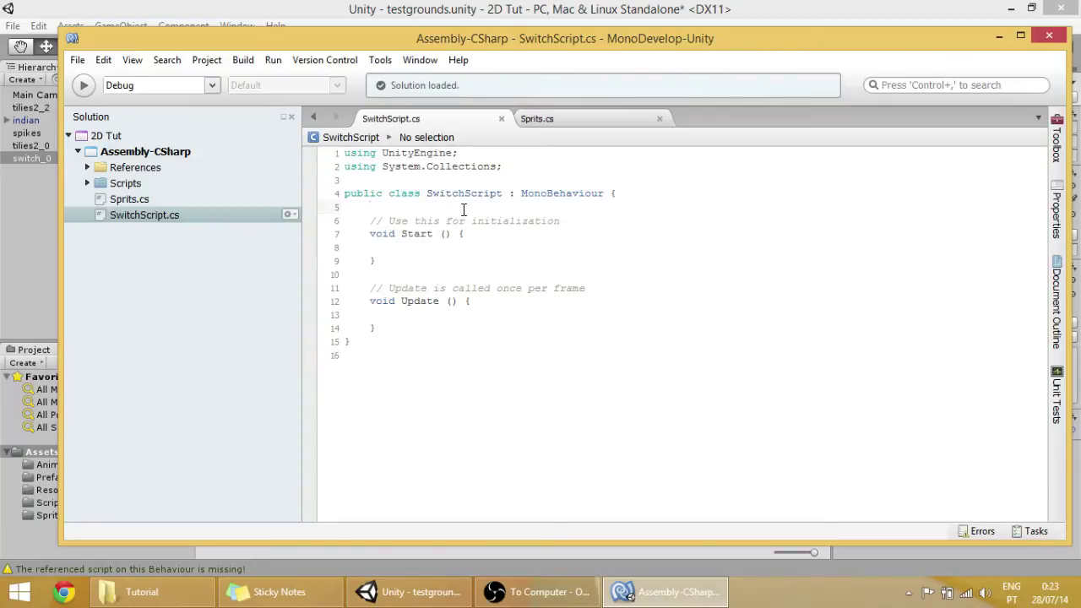
{"action": "key", "text": "Return"}
{"action": "key", "text": "Return"}
{"action": "key", "text": "Up"}
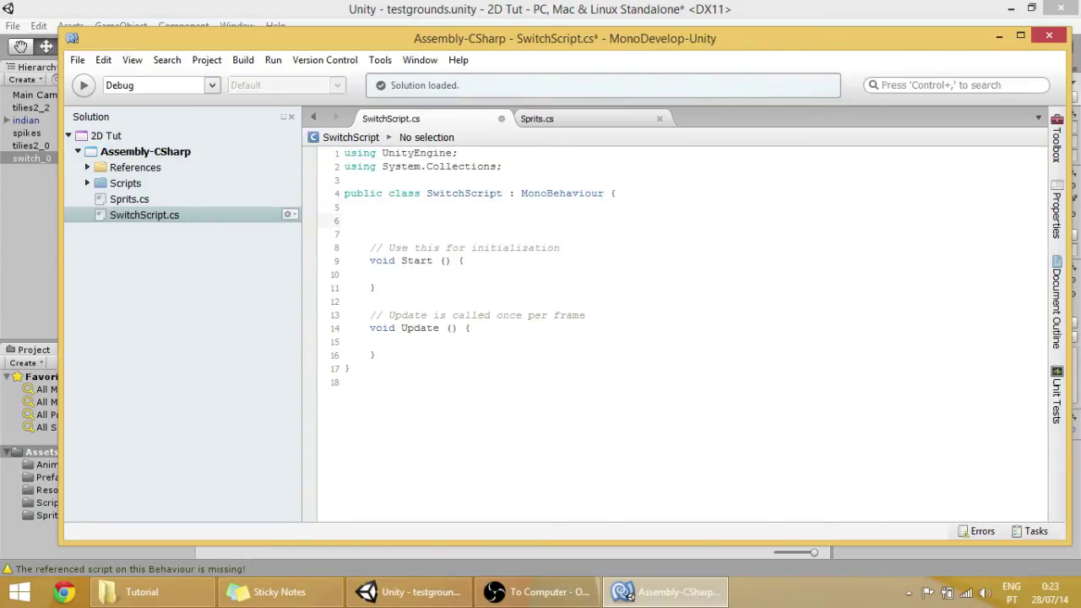
{"action": "type", "text": "Animator anim"}
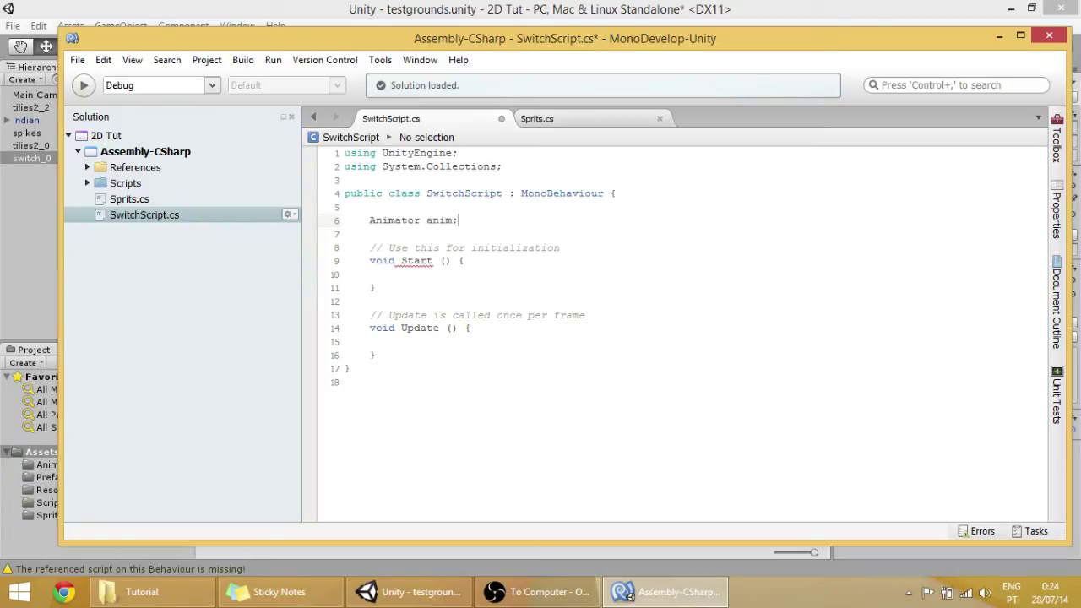
{"action": "type", "text": ";"}
- Assign anim = GetComponent<Animator>(); inside the Start method and build the project
{"action": "left_click", "coordinate": [395, 274]}
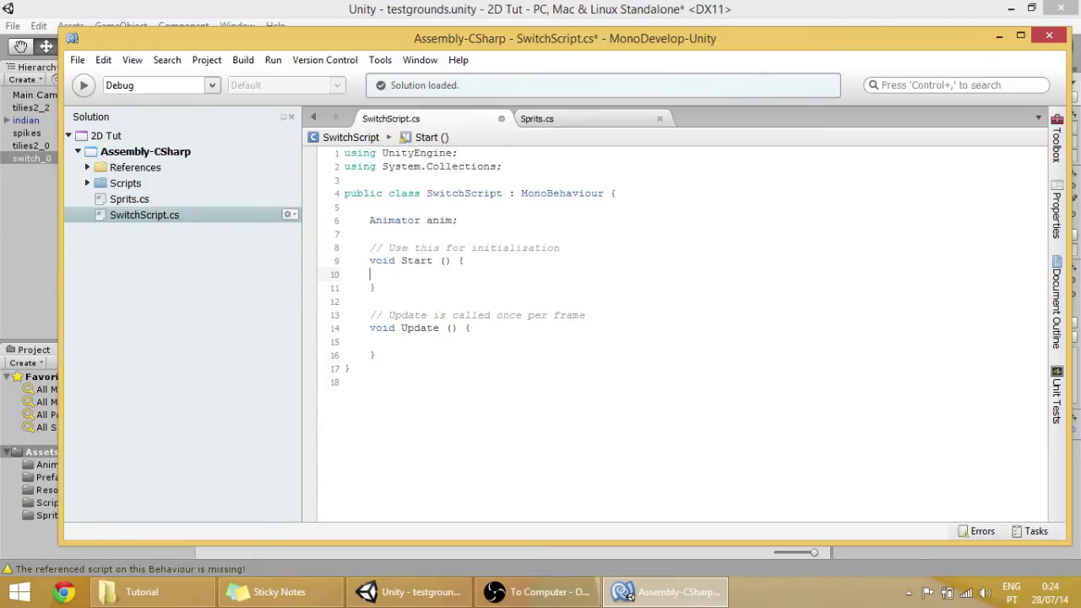
{"action": "type", "text": "anim = get"}
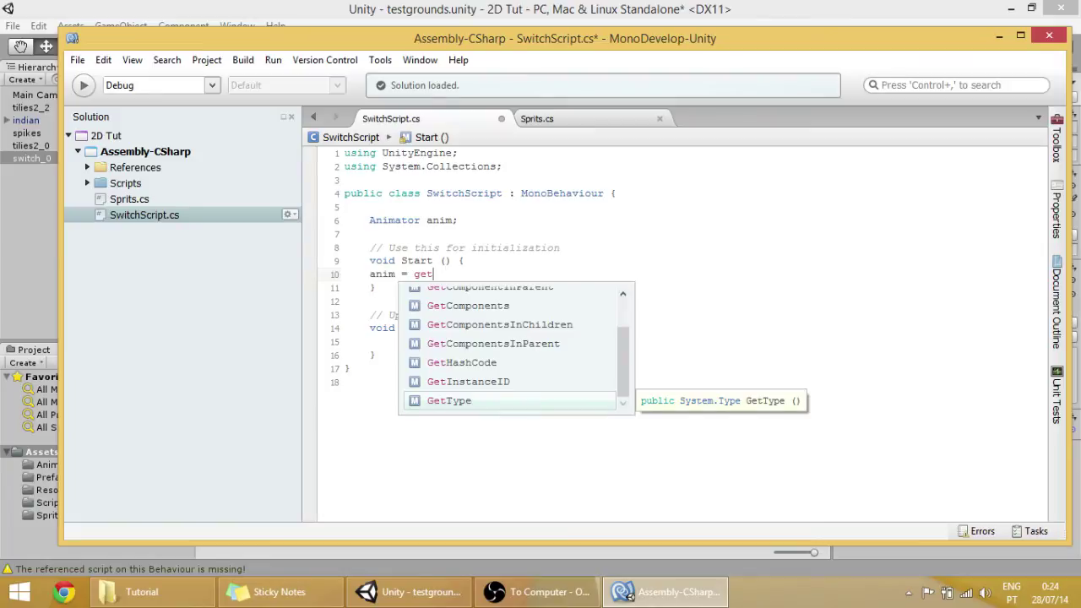
{"action": "key", "text": "Up"}
{"action": "key", "text": "Up"}
{"action": "key", "text": "Up"}
{"action": "key", "text": "Up"}
{"action": "key", "text": "Up"}
{"action": "key", "text": "Up"}
{"action": "key", "text": "Up"}
{"action": "key", "text": "Up"}
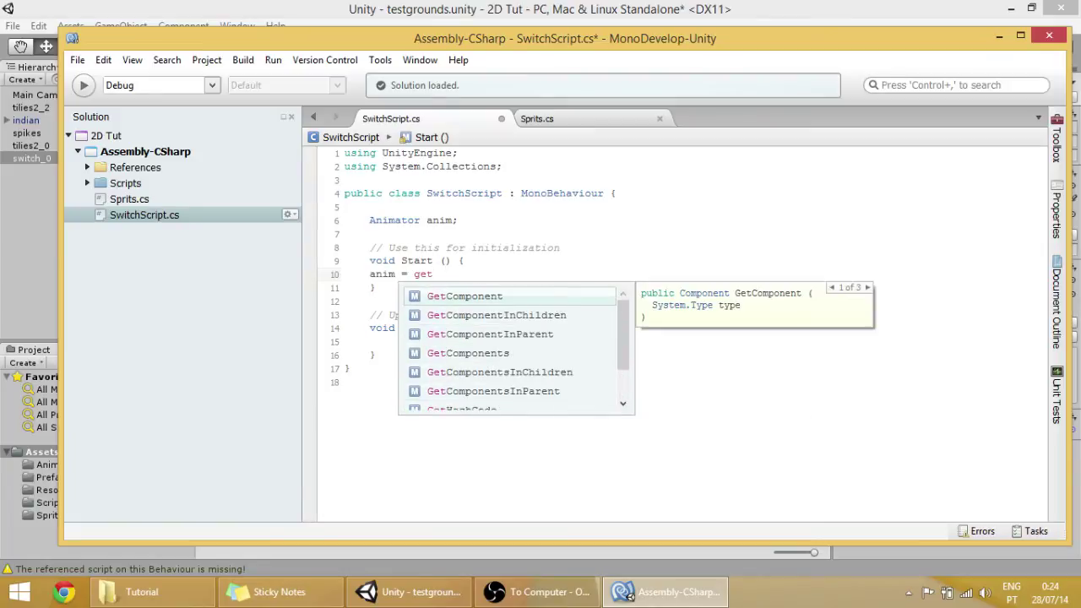
{"action": "key", "text": "Down"}
{"action": "key", "text": "Up"}
{"action": "key", "text": "Return"}
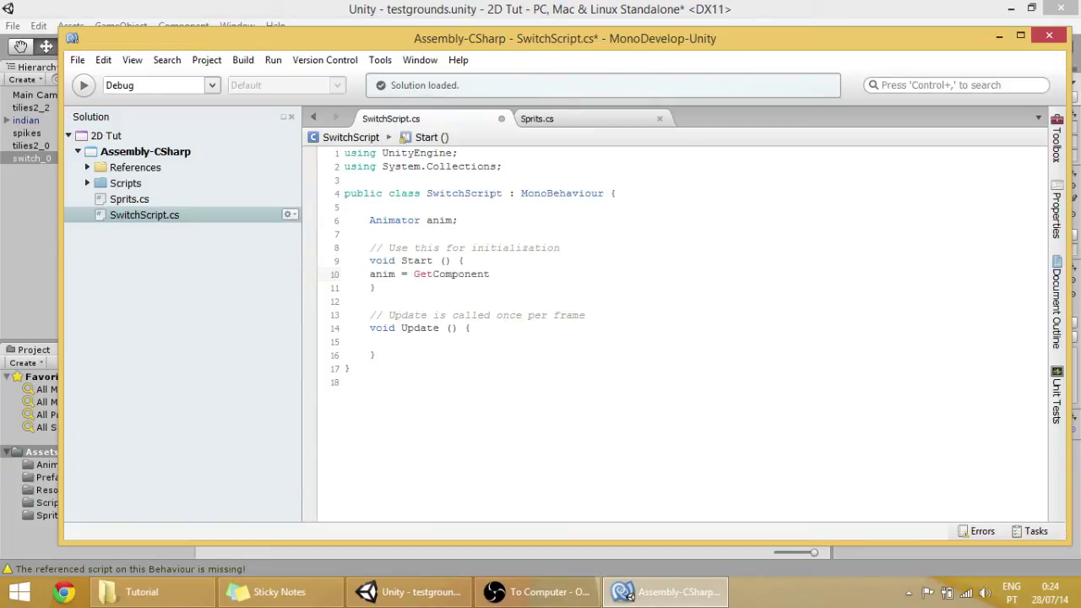
{"action": "type", "text": "<An"}
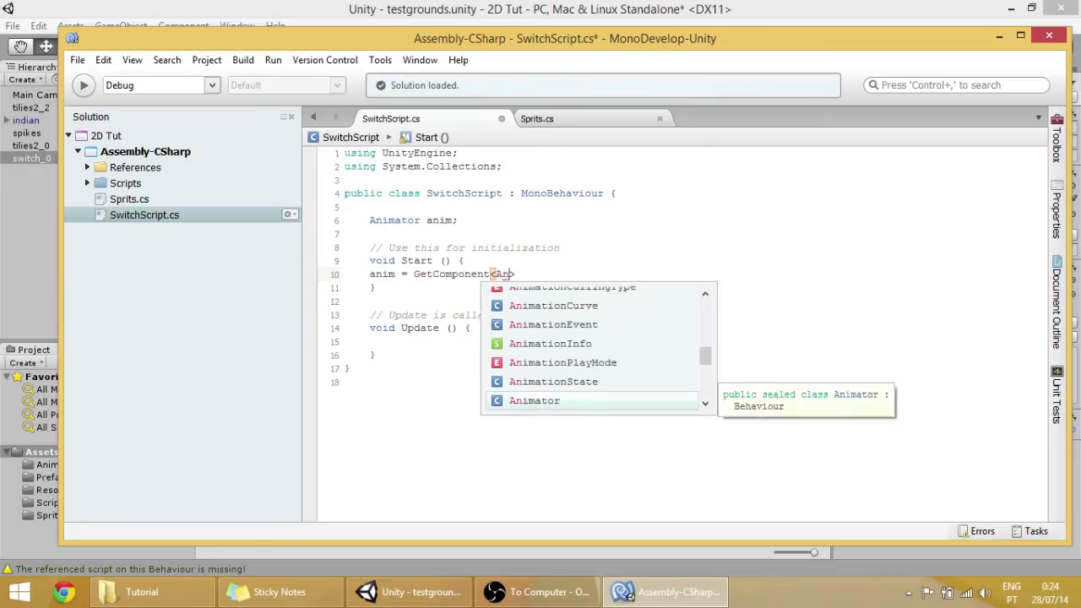
{"action": "type", "text": "imator"}
{"action": "key", "text": "Return"}
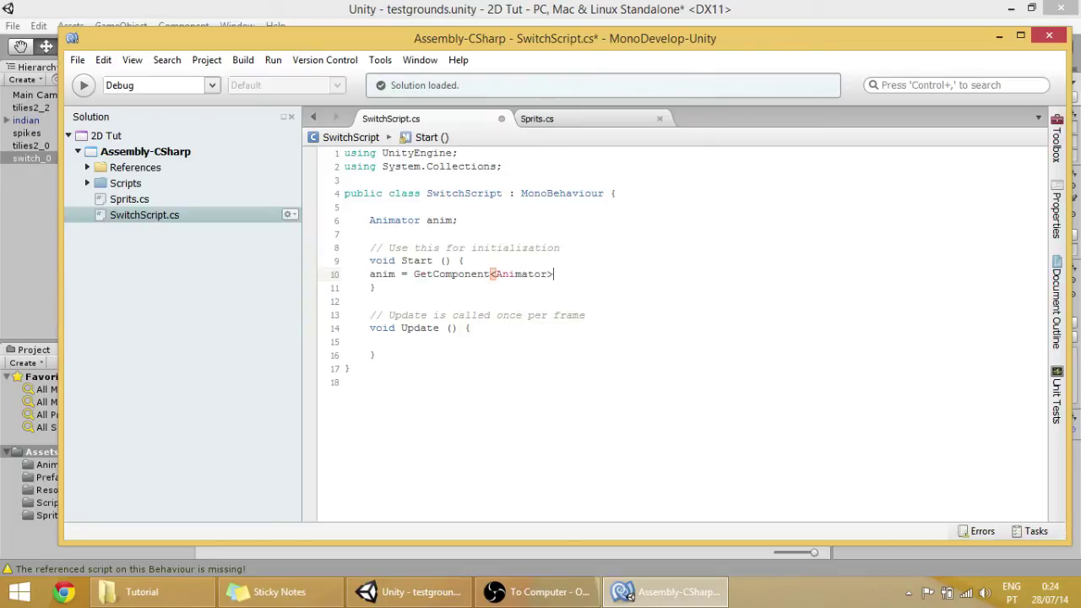
{"action": "type", "text": "();"}
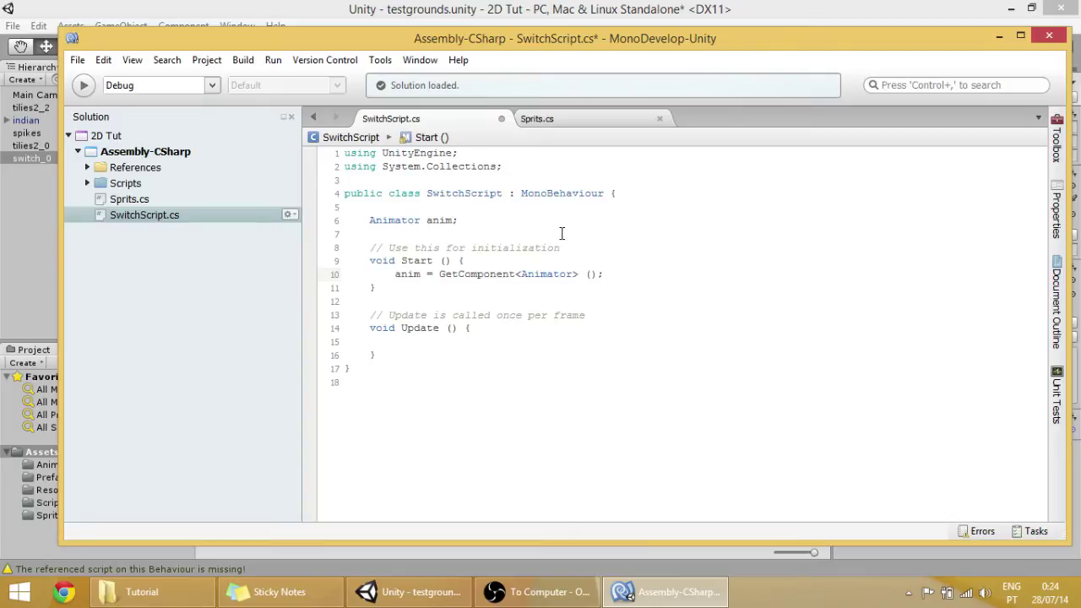
{"action": "key", "text": "F7"}
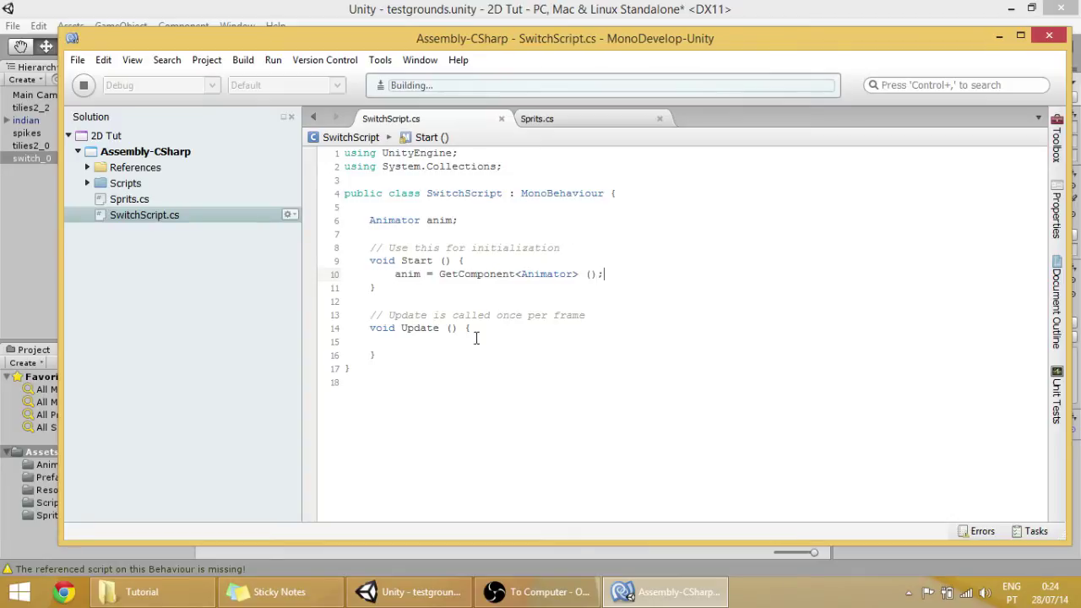
- Add an empty void OnTriggerStay2D() method with no parameters below the Update method
{"action": "left_click", "coordinate": [428, 353]}
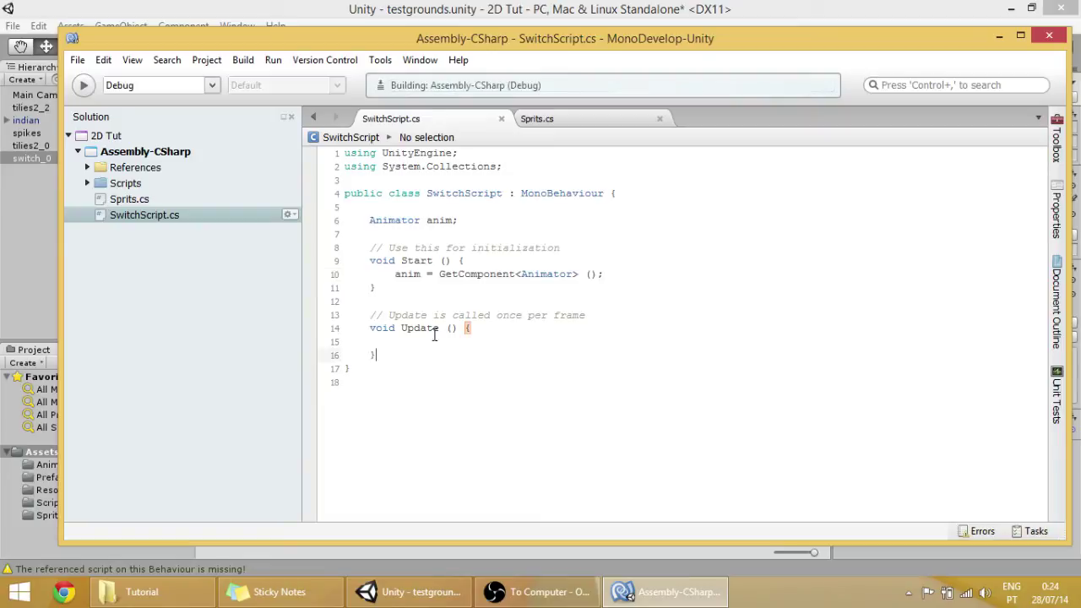
{"action": "key", "text": "Return"}
{"action": "key", "text": "Return"}
{"action": "key", "text": "Return"}
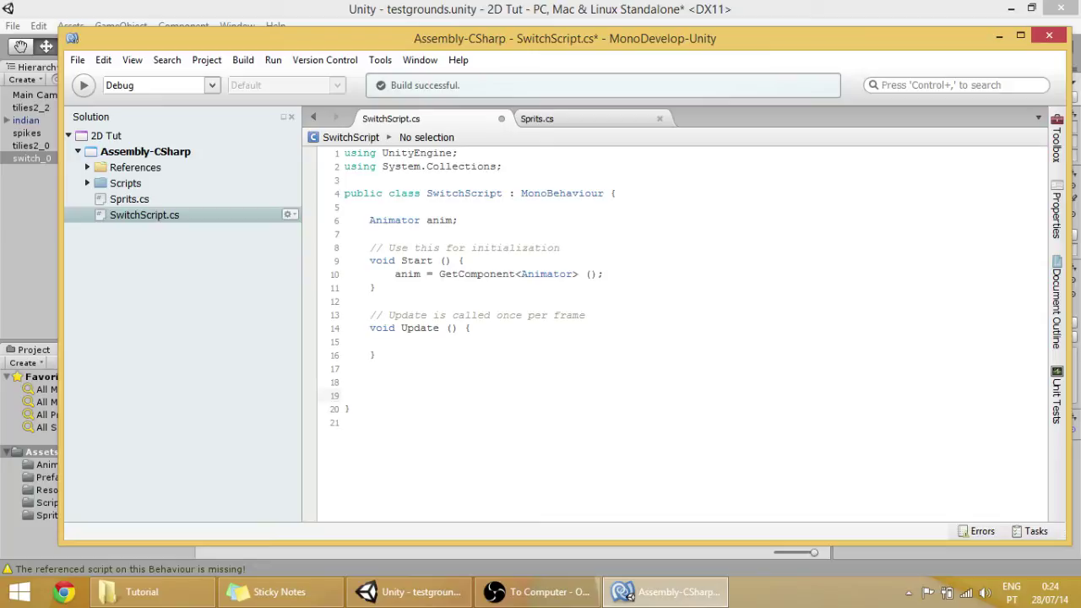
{"action": "type", "text": "void OnTriggerStay2D("}
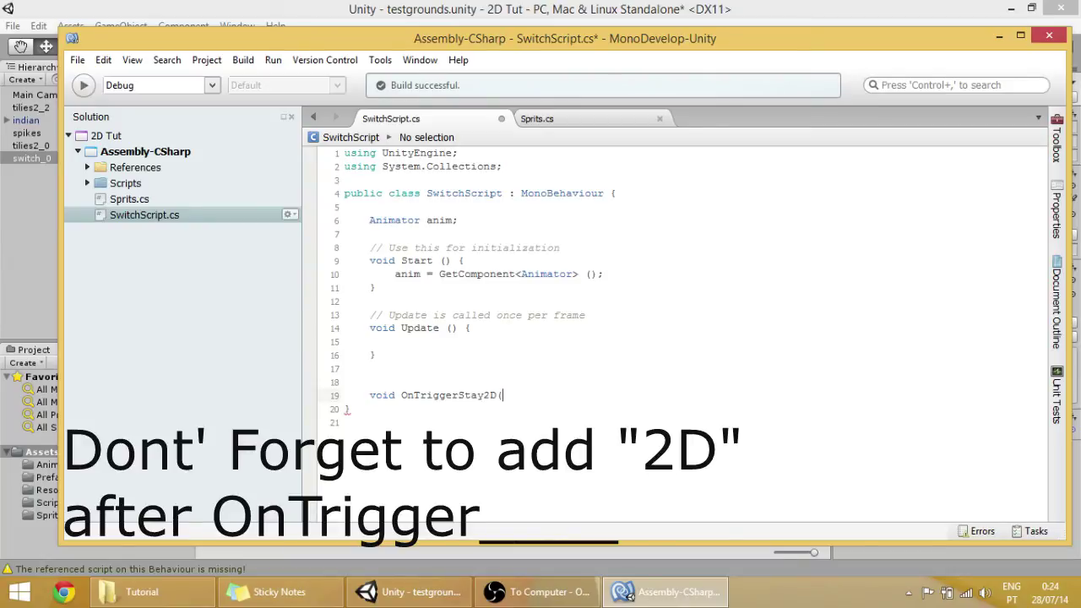
{"action": "type", "text": "C"}
{"action": "key", "text": "BackSpace"}
{"action": "type", "text": ")"}
{"action": "key", "text": "Return"}
{"action": "type", "text": "{"}
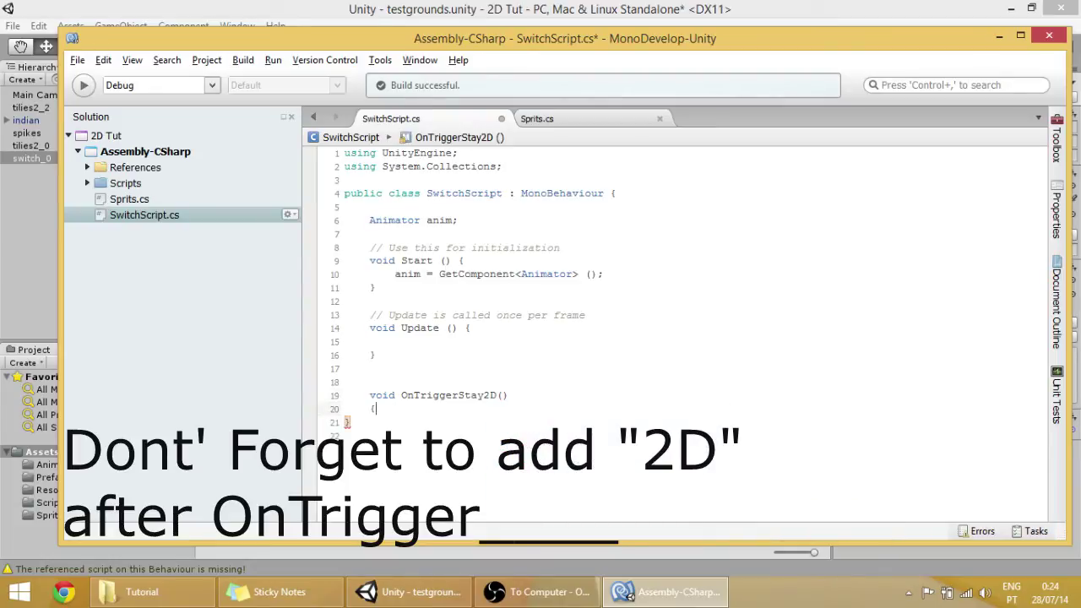
{"action": "key", "text": "Return"}
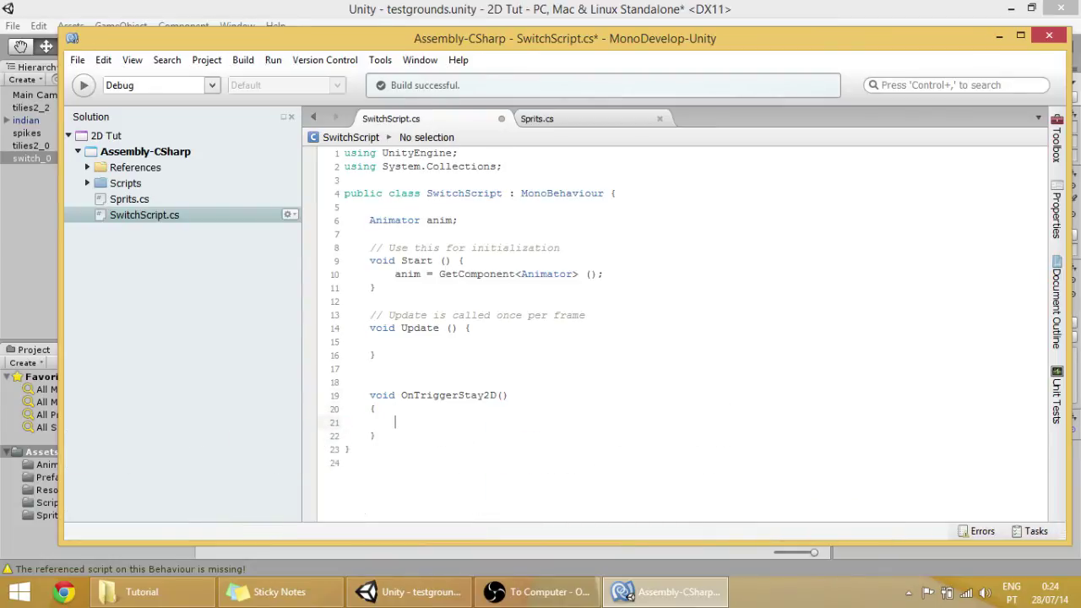
- Write anim.SetBool("goDown", true); in the OnTriggerStay2D body and start a new line after the method
{"action": "type", "text": "anim"}
{"action": "key", "text": "Escape"}
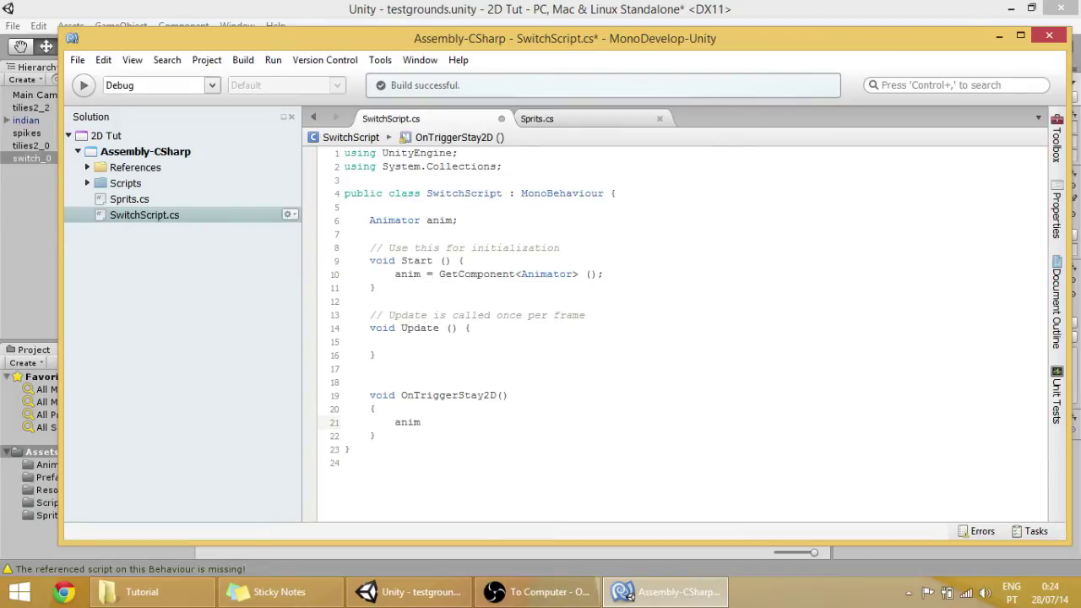
{"action": "type", "text": ".set"}
{"action": "key", "text": "Return"}
{"action": "type", "text": "(\""}
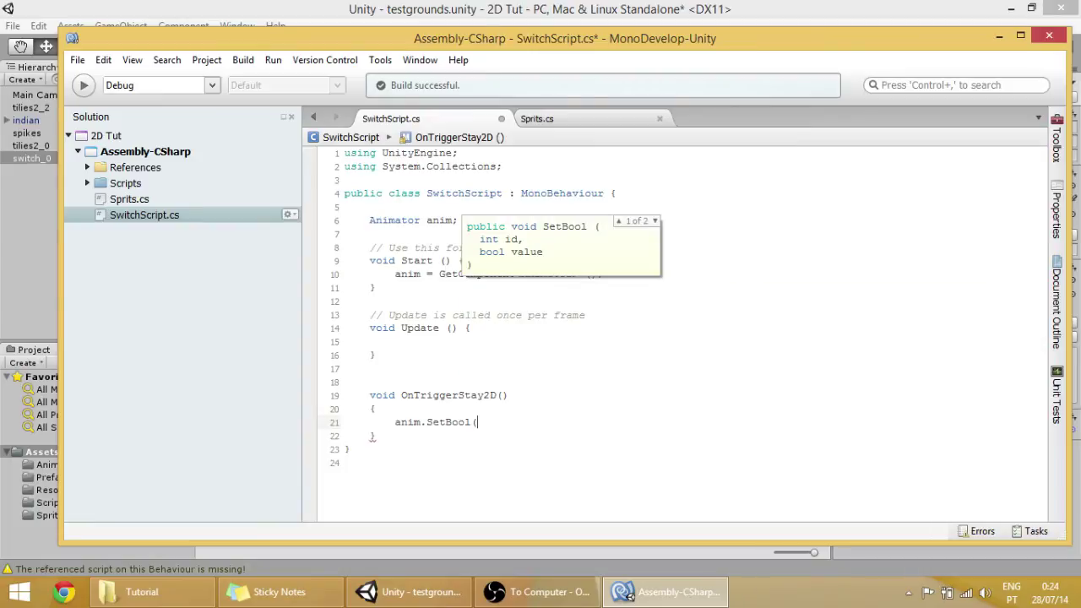
{"action": "type", "text": "goDOw"}
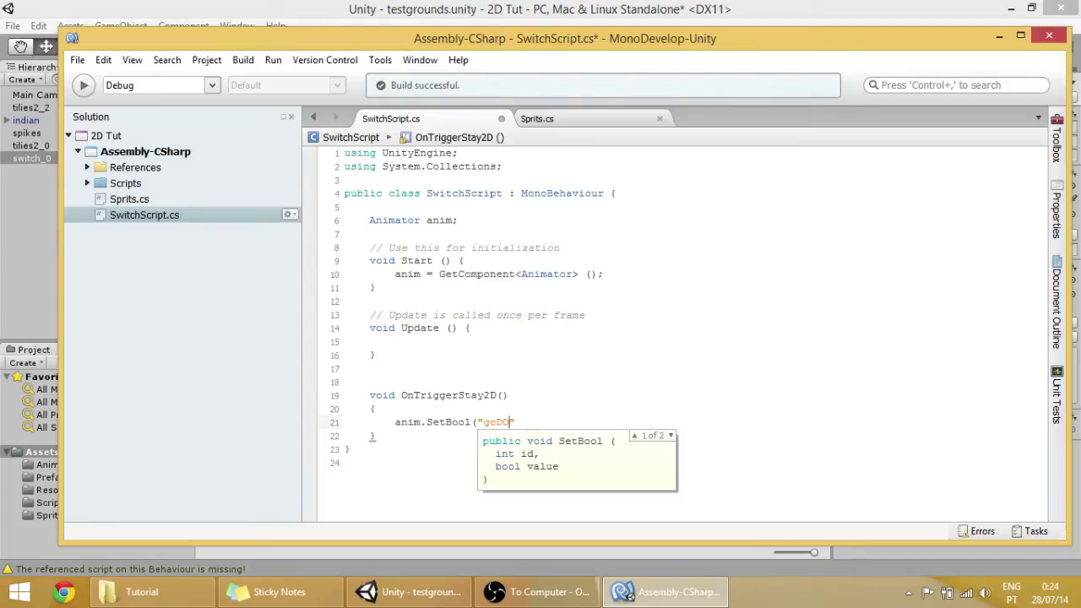
{"action": "key", "text": "BackSpace"}
{"action": "key", "text": "BackSpace"}
{"action": "type", "text": "own\",t"}
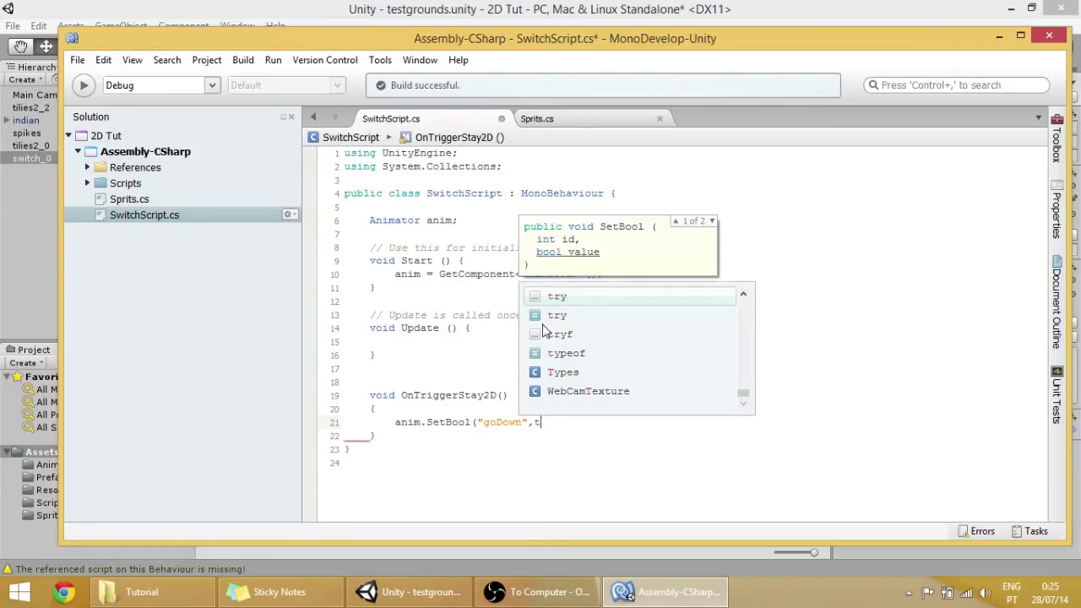
{"action": "key", "text": "Escape"}
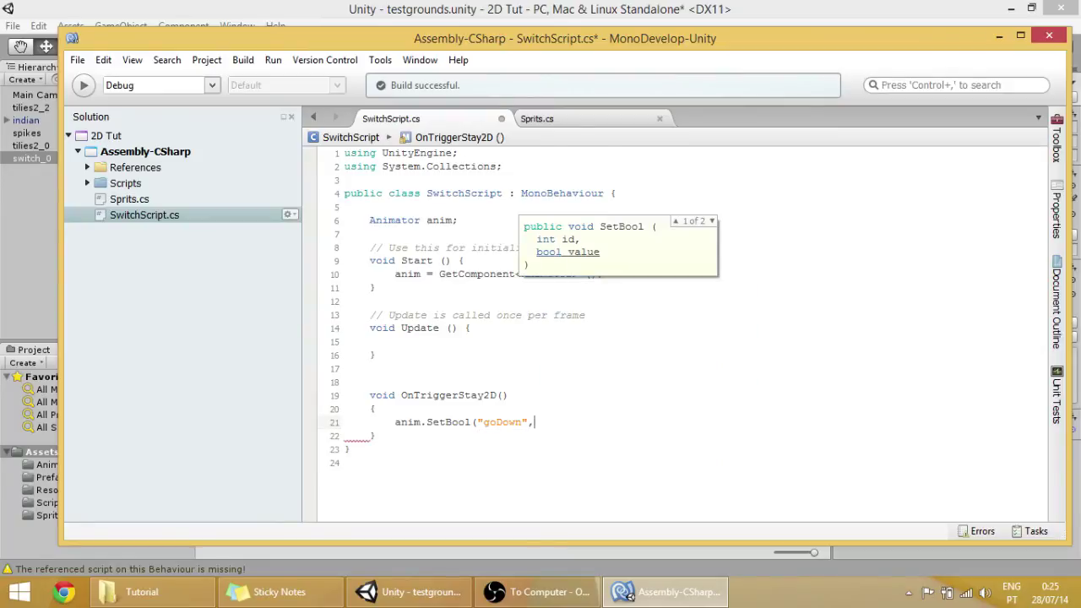
{"action": "type", "text": "true"}
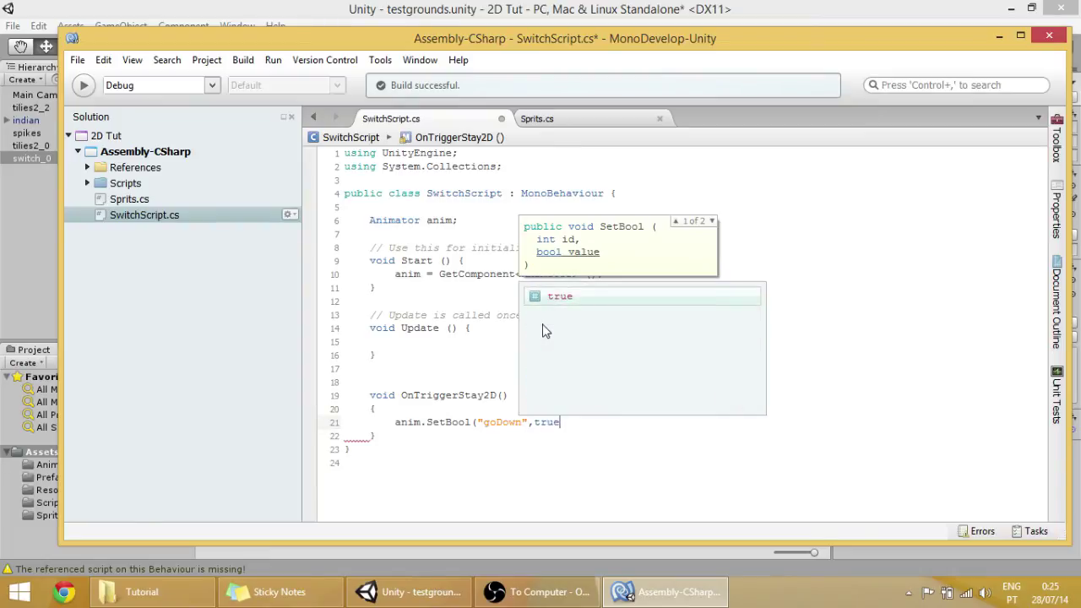
{"action": "key", "text": "Escape"}
{"action": "type", "text": ")"}
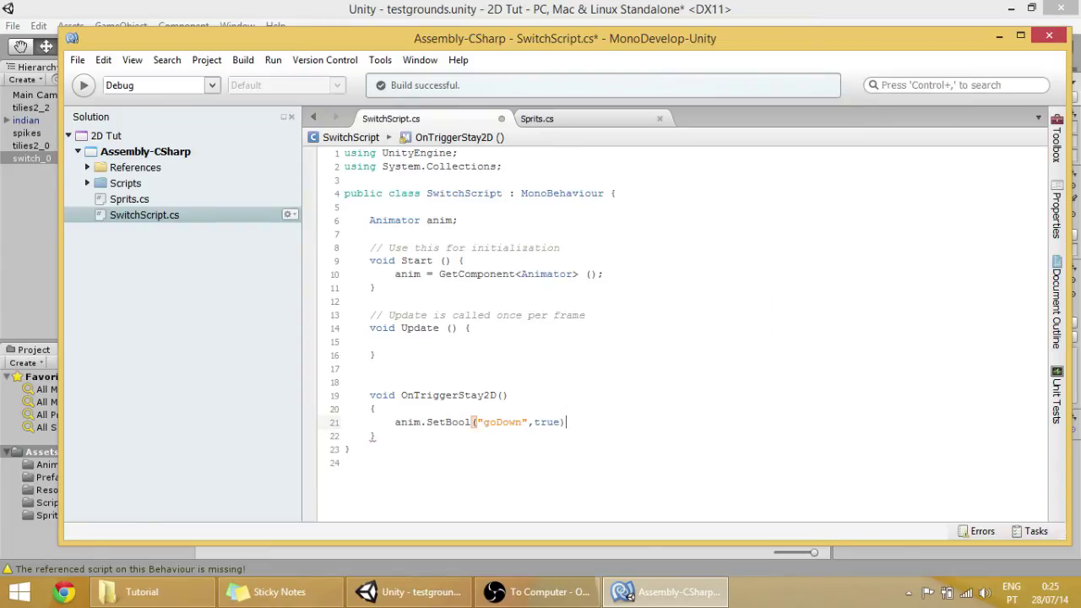
{"action": "type", "text": ";"}
{"action": "key", "text": "Down"}
{"action": "key", "text": "Return"}
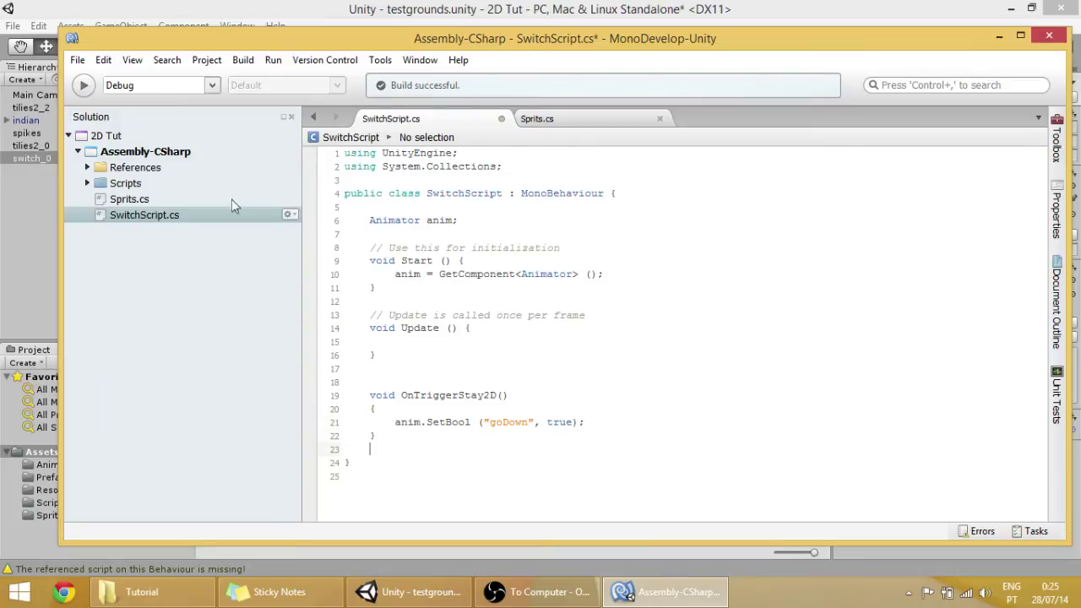
- Duplicate the whole OnTriggerStay2D method below the original, separated by a blank line
{"action": "left_click_drag", "start_coordinate": [376, 436], "coordinate": [369, 395]}
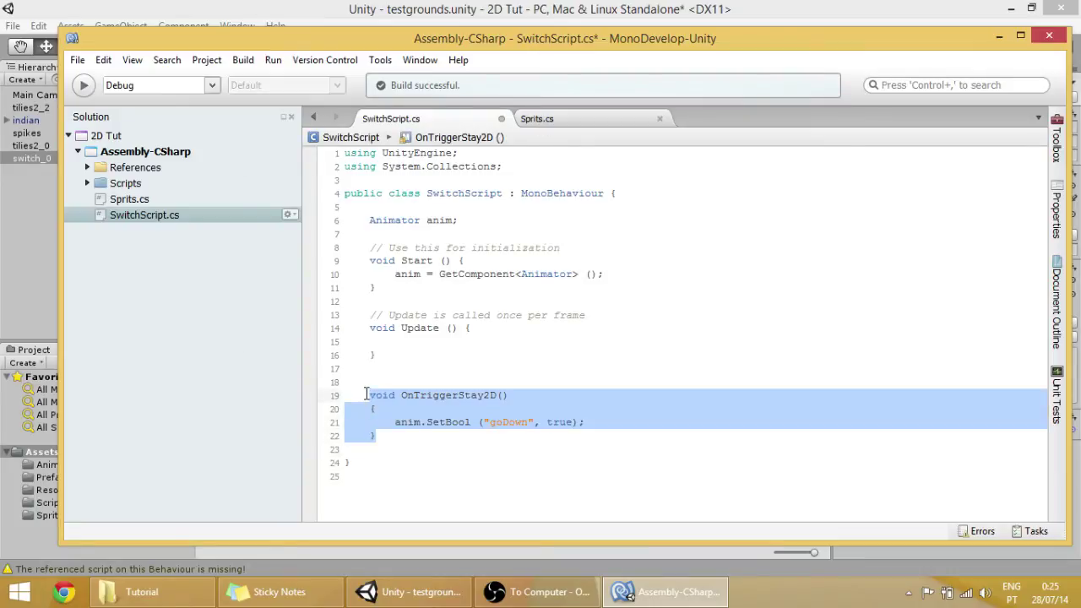
{"action": "key", "text": "ctrl+c"}
{"action": "left_click", "coordinate": [395, 426]}
{"action": "left_click", "coordinate": [460, 445]}
{"action": "key", "text": "Return"}
{"action": "key", "text": "ctrl+v"}
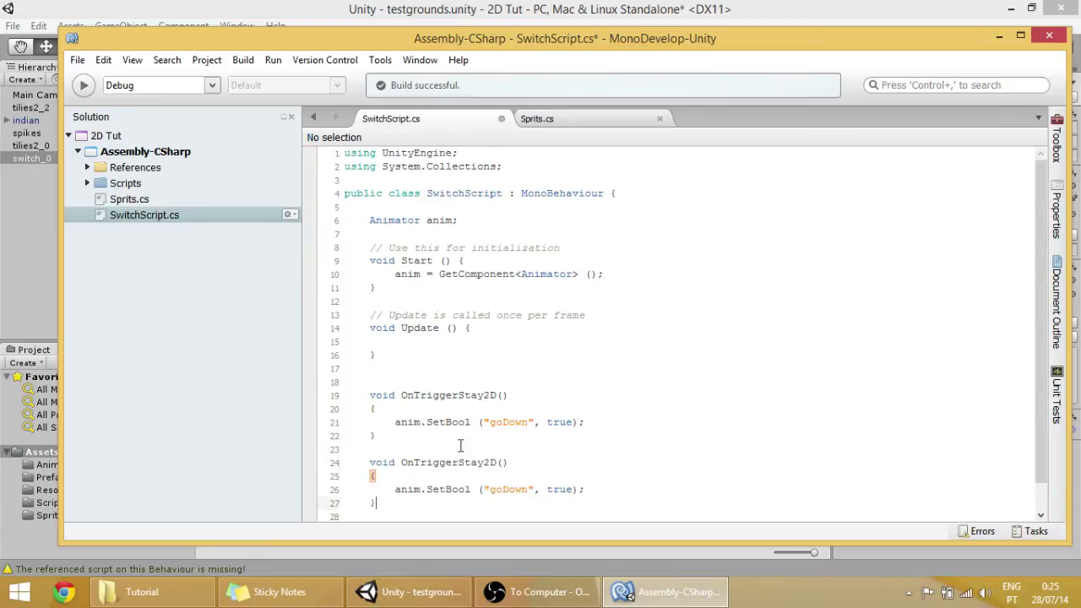
- Rename the copied method to OnTriggerExit2D, make its SetBool call pass false for "goDown", and save the script
{"action": "left_click_drag", "start_coordinate": [459, 463], "coordinate": [486, 466]}
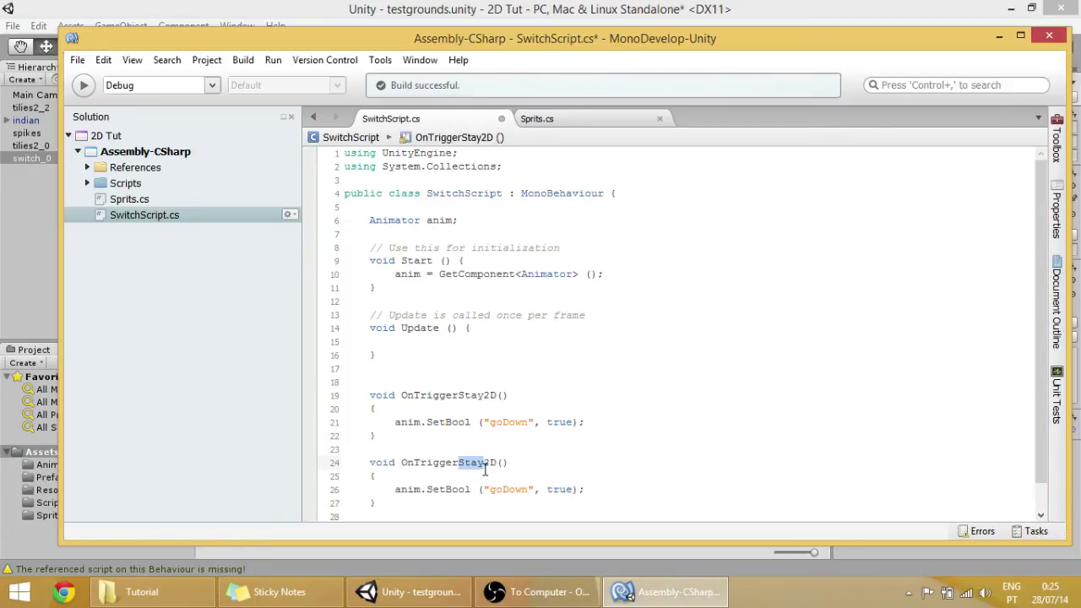
{"action": "type", "text": "Exit"}
{"action": "scroll", "coordinate": [476, 473], "scroll_direction": "down", "scroll_amount": 1}
{"action": "left_click_drag", "start_coordinate": [547, 461], "coordinate": [574, 463]}
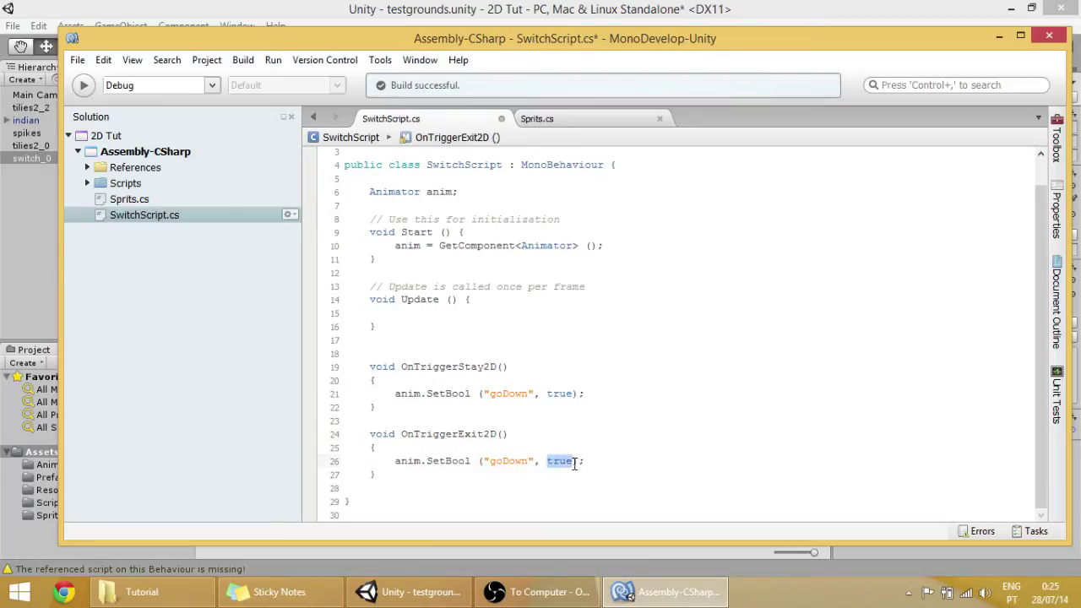
{"action": "type", "text": "false"}
{"action": "key", "text": "ctrl+s"}
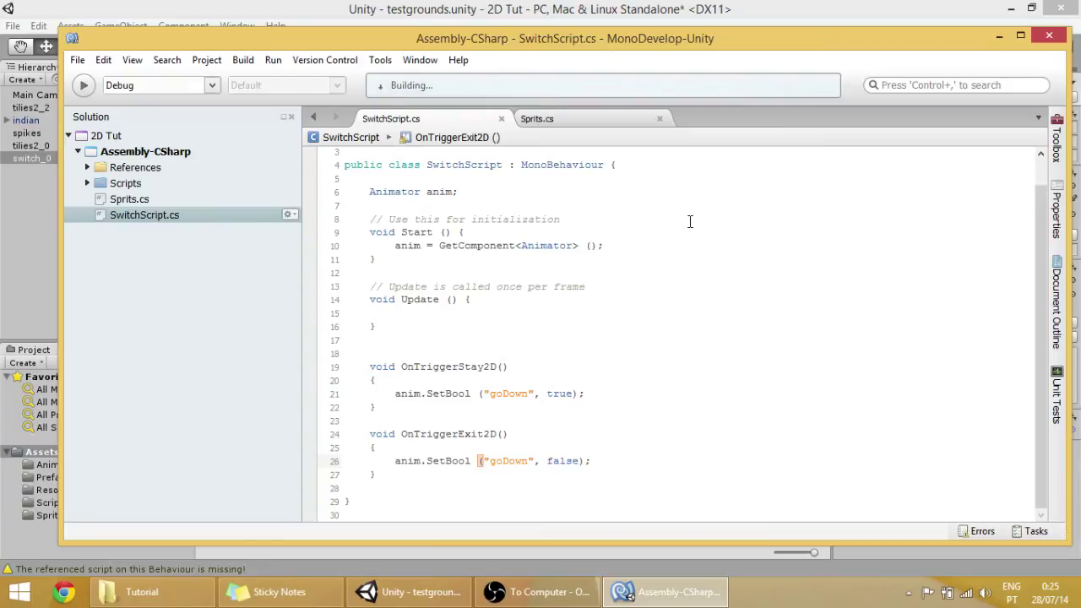
- Switch to Unity and move switch_0 down onto the green ground, to about X -1.10, Y 1.25
{"action": "left_click", "coordinate": [634, 21]}
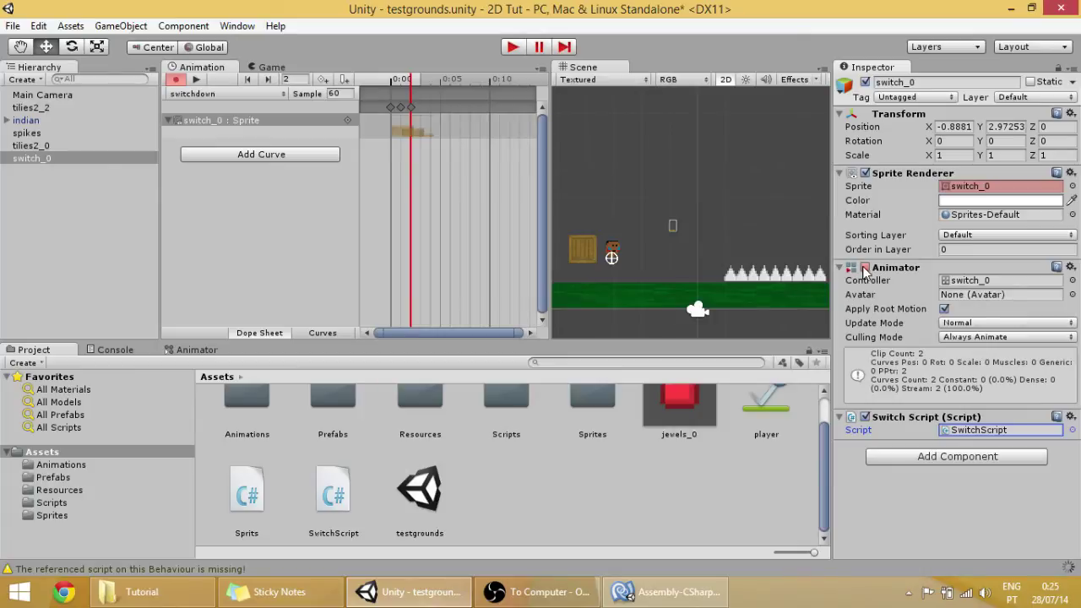
{"action": "left_click", "coordinate": [865, 268]}
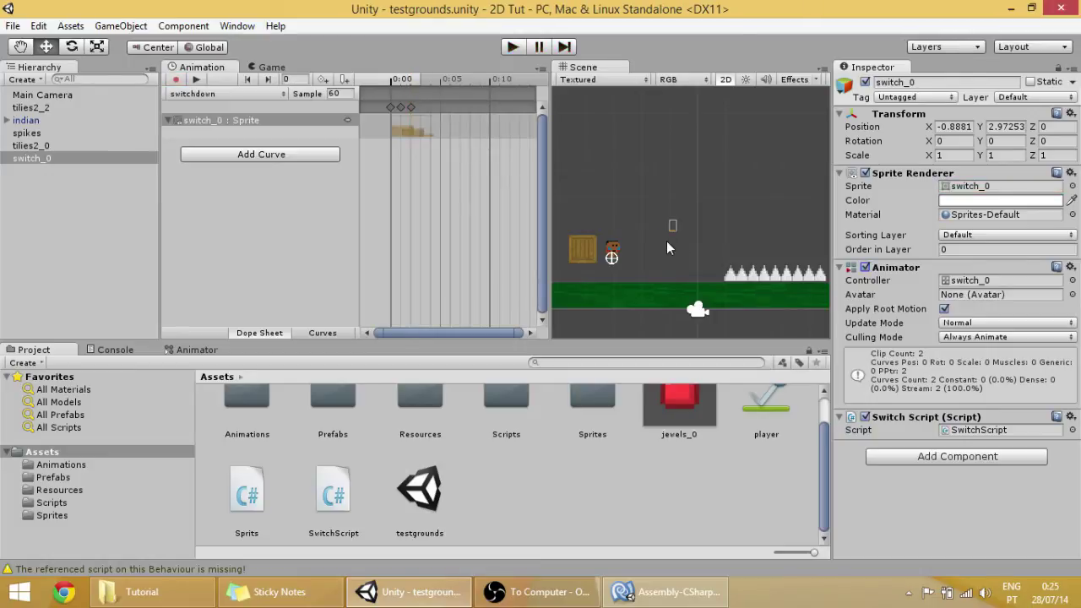
{"action": "scroll", "coordinate": [700, 244], "scroll_direction": "up", "scroll_amount": 2}
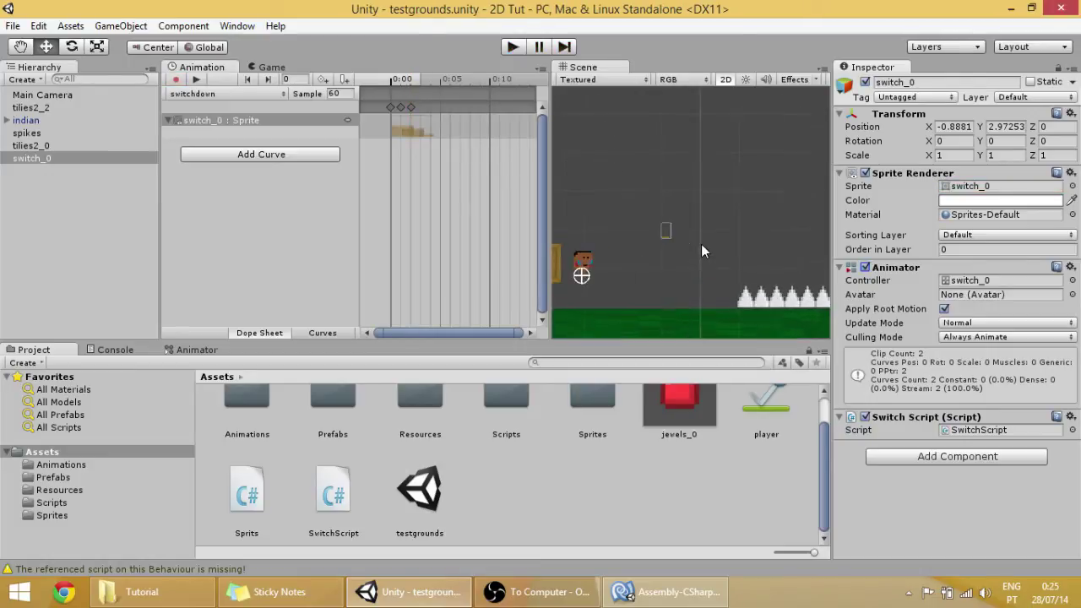
{"action": "left_click_drag", "start_coordinate": [665, 238], "coordinate": [655, 308]}
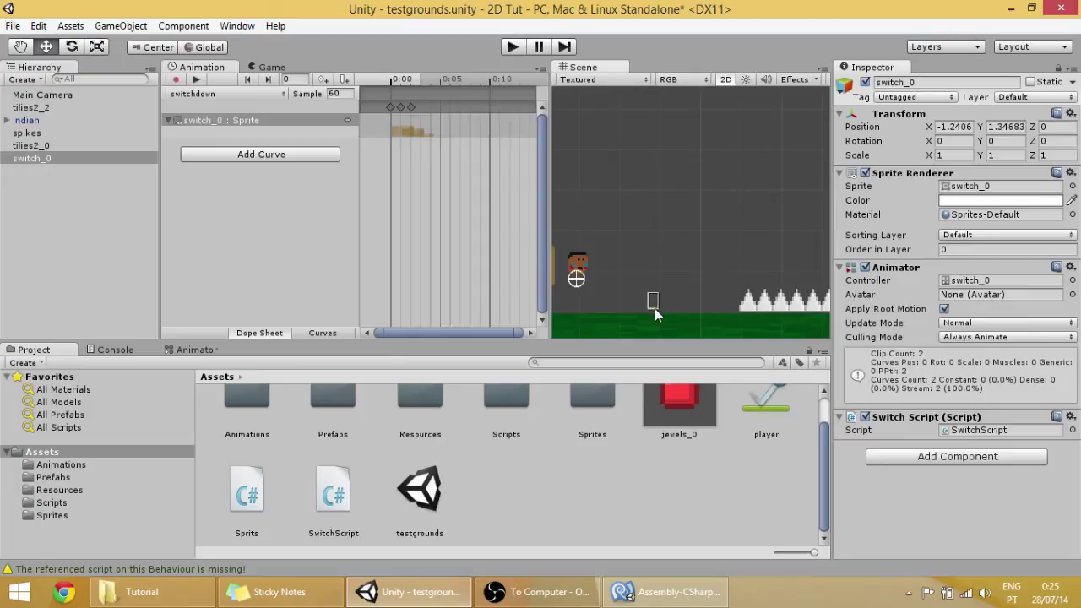
{"action": "scroll", "coordinate": [667, 302], "scroll_direction": "up", "scroll_amount": 1}
{"action": "scroll", "coordinate": [670, 309], "scroll_direction": "down", "scroll_amount": 1}
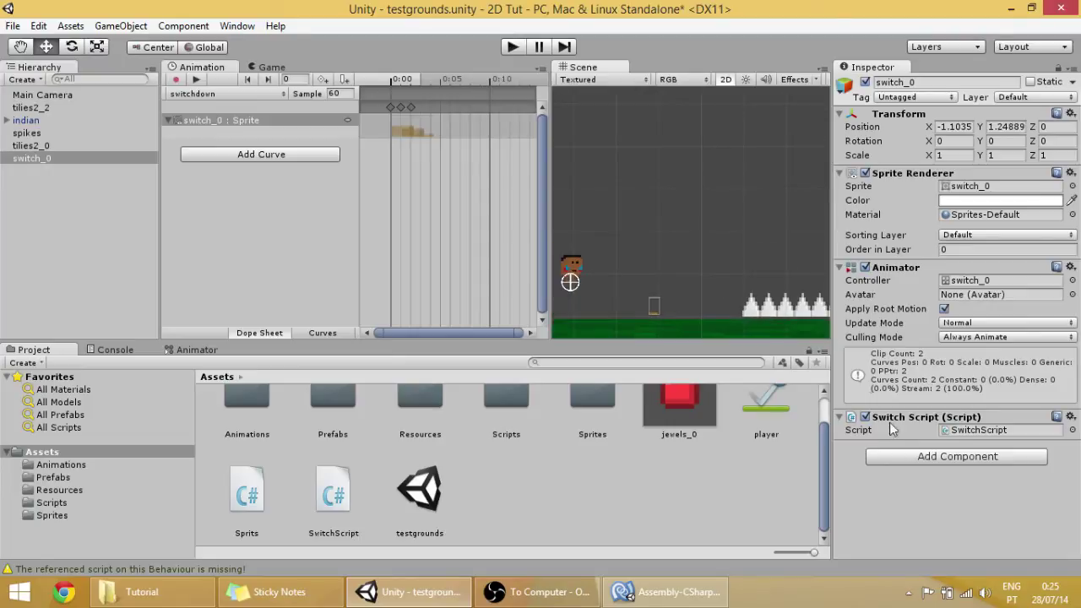
- Add a Box Collider 2D component to switch_0 and enable its Is Trigger option
{"action": "left_click", "coordinate": [936, 456]}
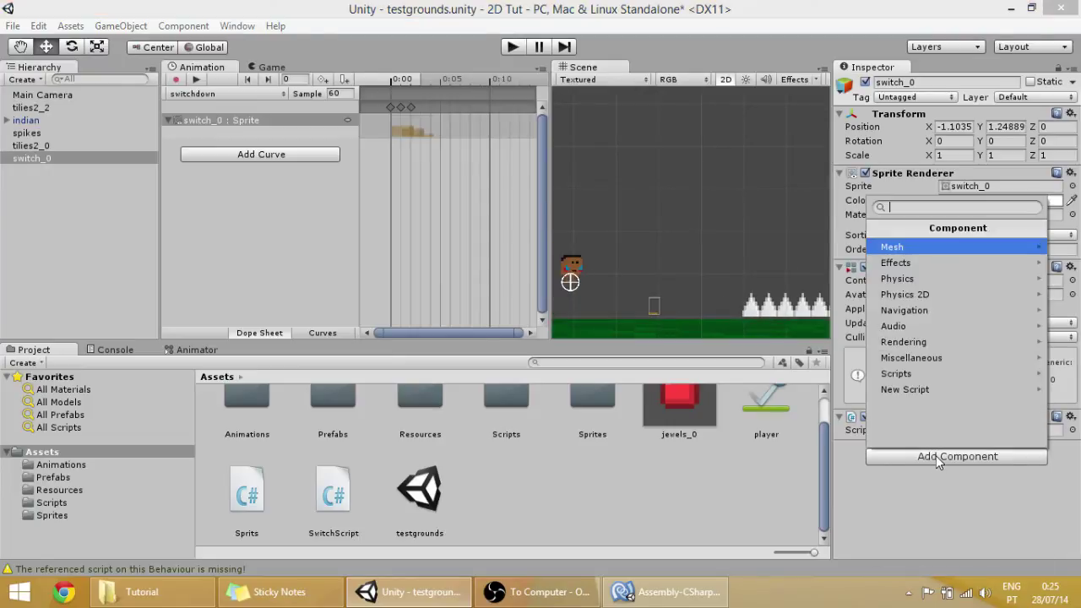
{"action": "left_click", "coordinate": [939, 295]}
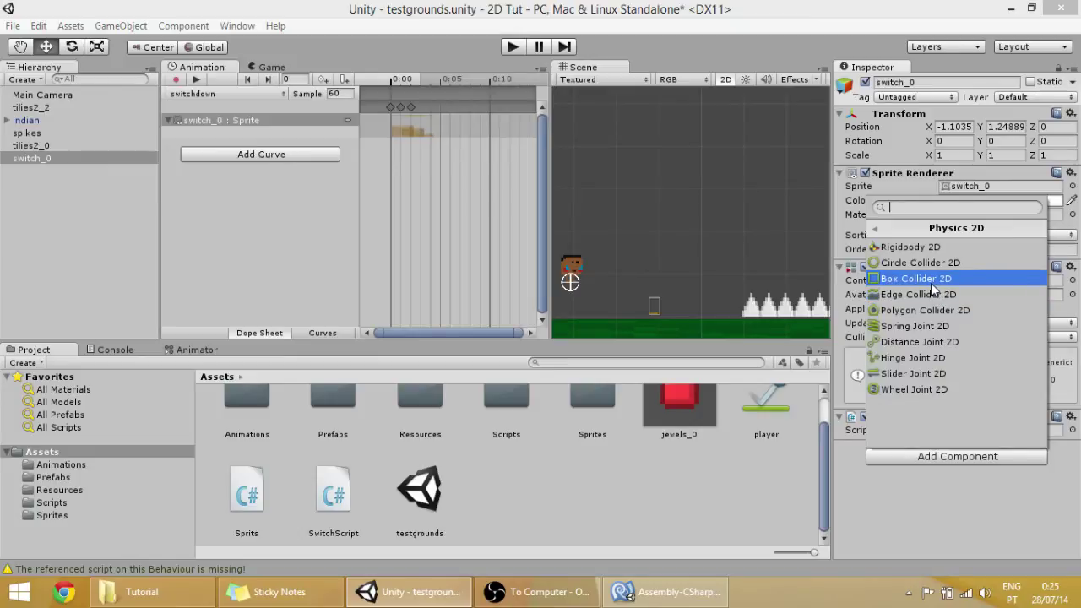
{"action": "left_click", "coordinate": [929, 281]}
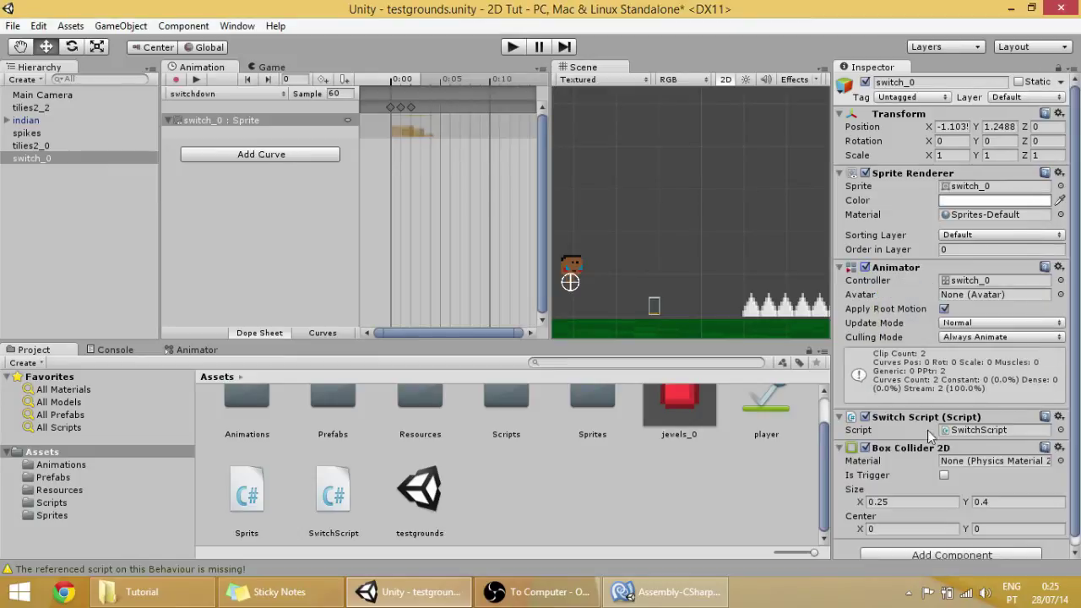
{"action": "left_click", "coordinate": [944, 474]}
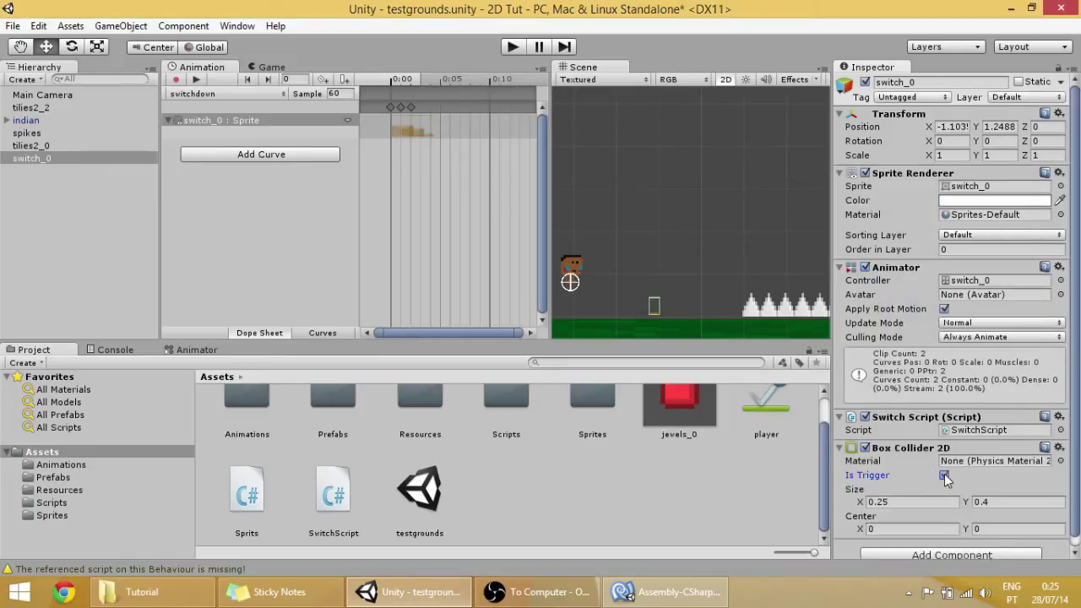
- Play the scene, walk the character back and forth over the switch to test its animations, and stop playback
{"action": "left_click", "coordinate": [511, 46]}
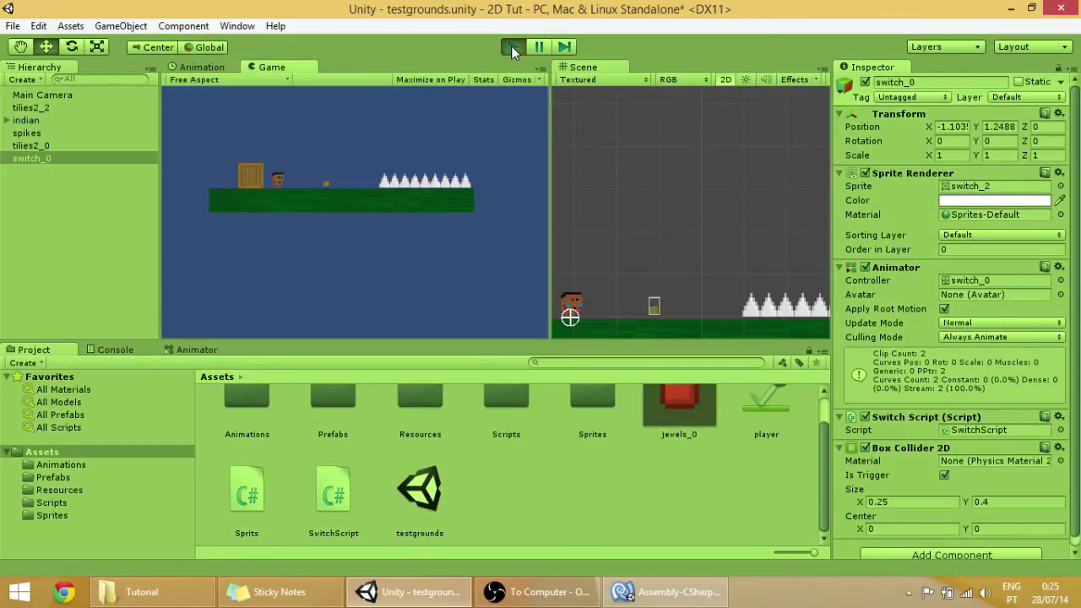
{"action": "key", "text": "Right"}
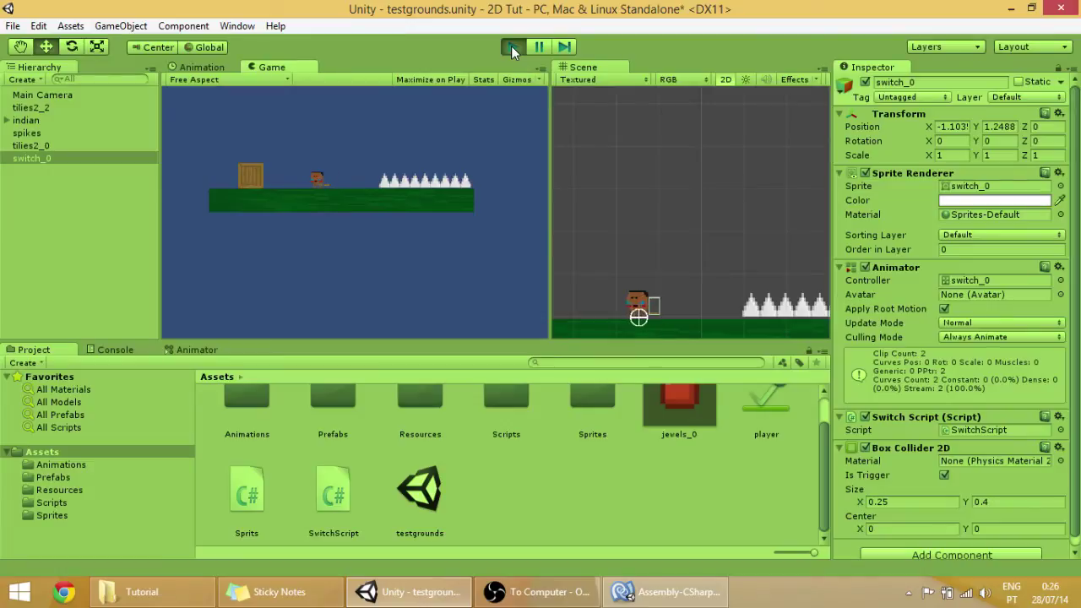
{"action": "key", "text": "Left"}
{"action": "key", "text": "Right"}
{"action": "key", "text": "Right"}
{"action": "key", "text": "Left"}
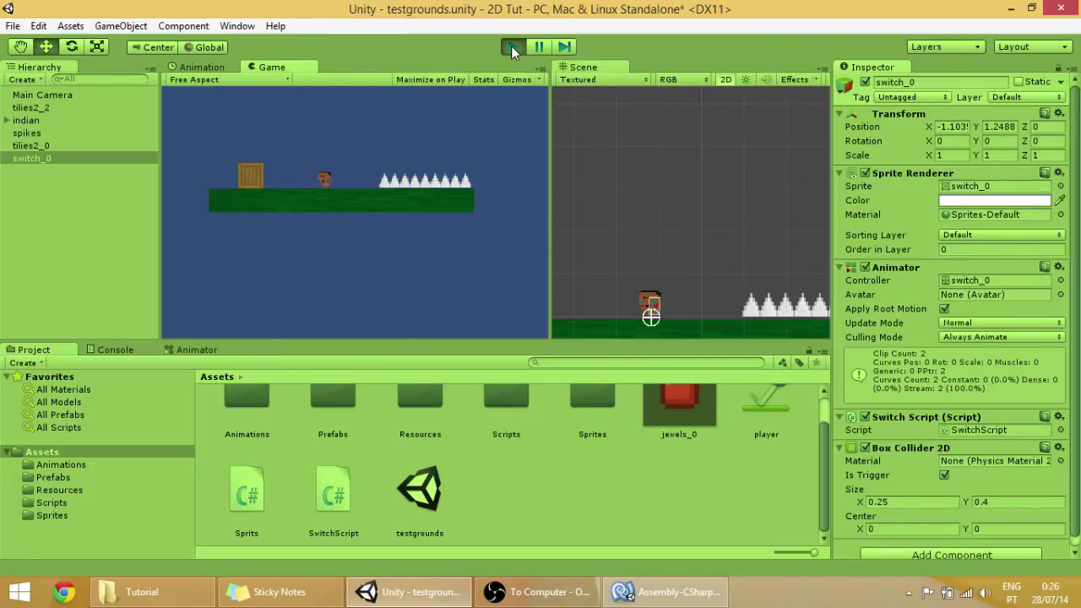
{"action": "key", "text": "Right"}
{"action": "key", "text": "Left"}
{"action": "key", "text": "Right"}
{"action": "key", "text": "Left"}
{"action": "key", "text": "Right"}
{"action": "key", "text": "Left"}
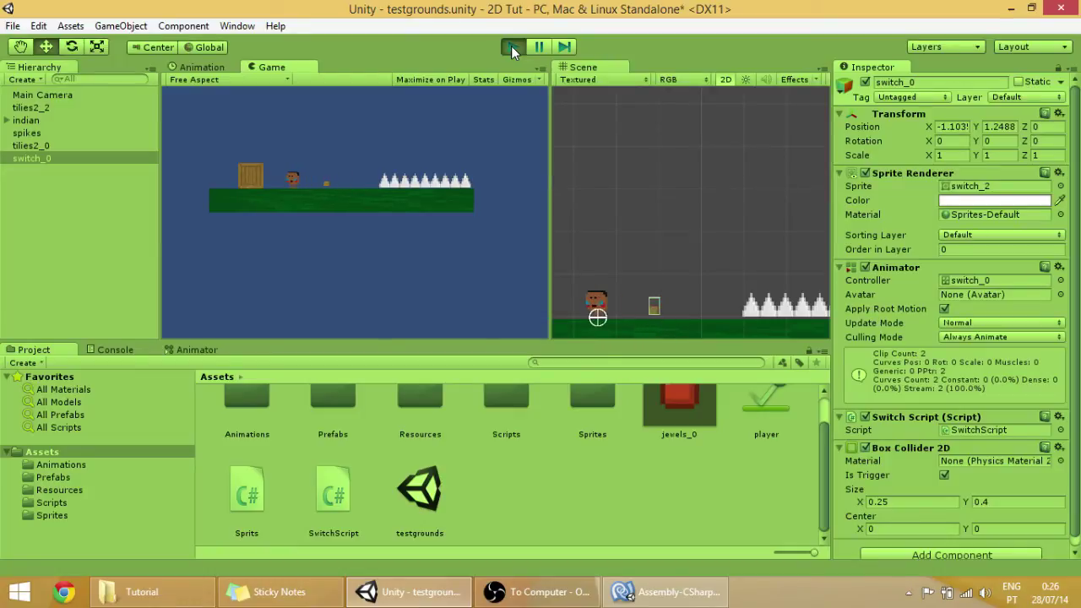
{"action": "key", "text": "Right"}
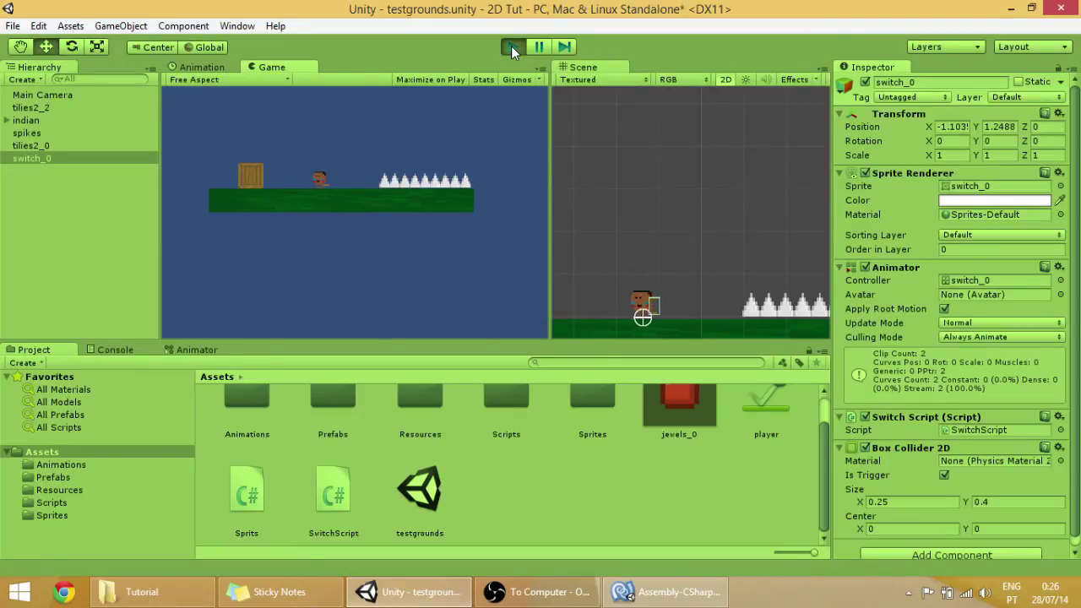
{"action": "key", "text": "Left"}
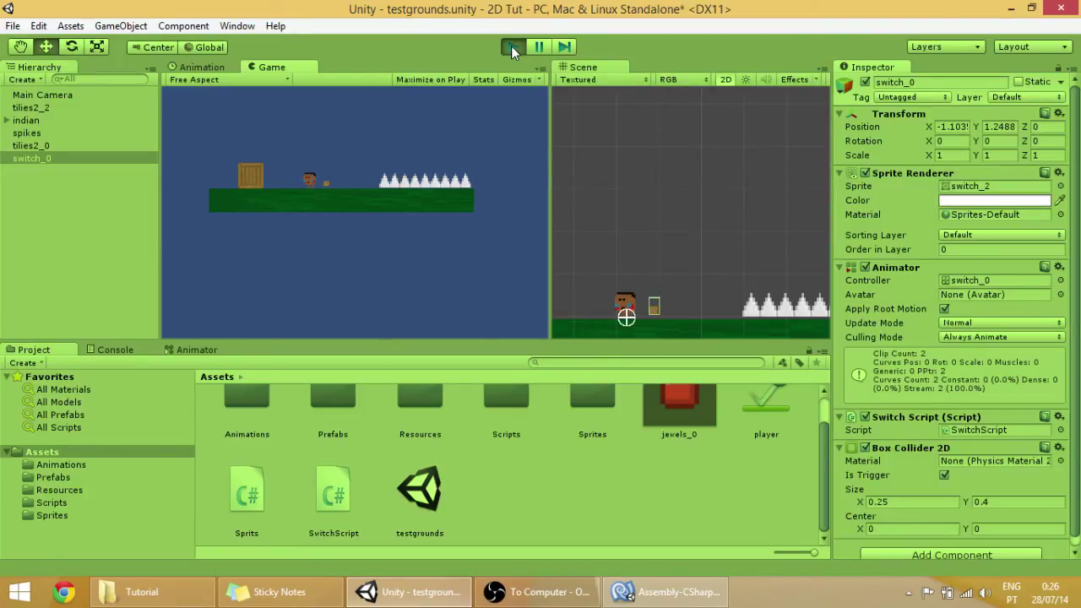
{"action": "left_click", "coordinate": [511, 45]}
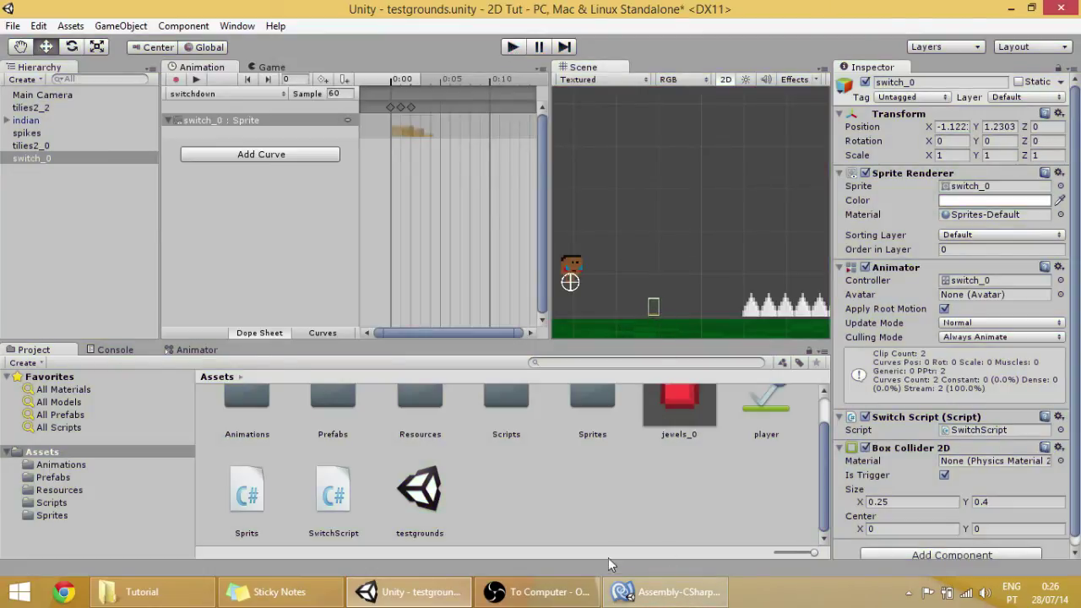
- Return to SwitchScript in MonoDevelop, declare "public bool sticks;" below the Animator field, and save the script
{"action": "left_click", "coordinate": [622, 594]}
{"action": "scroll", "coordinate": [507, 355], "scroll_direction": "up", "scroll_amount": 1}
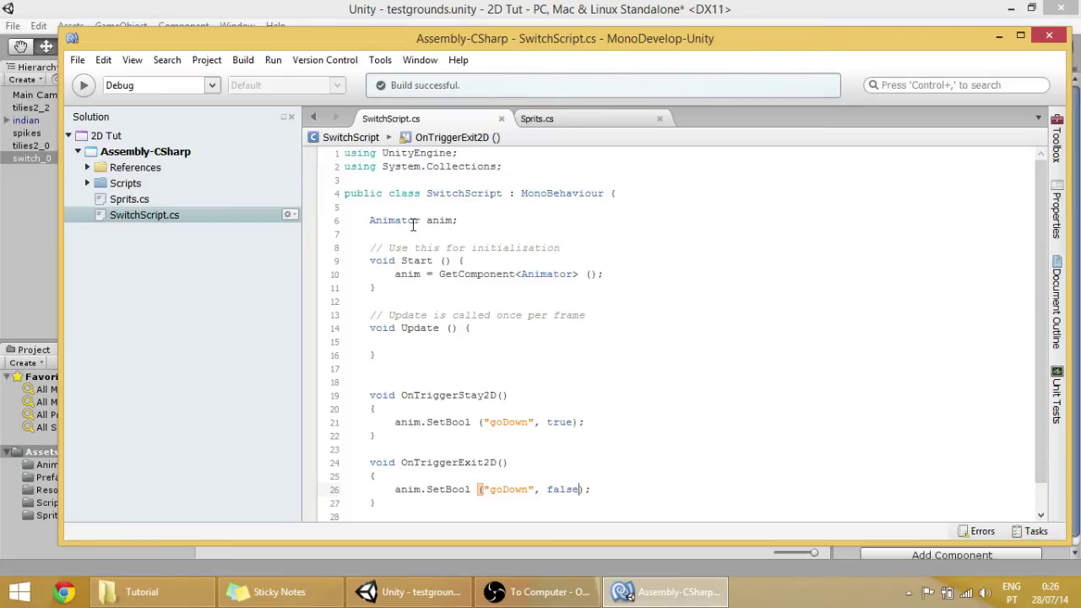
{"action": "left_click", "coordinate": [473, 223]}
{"action": "key", "text": "Return"}
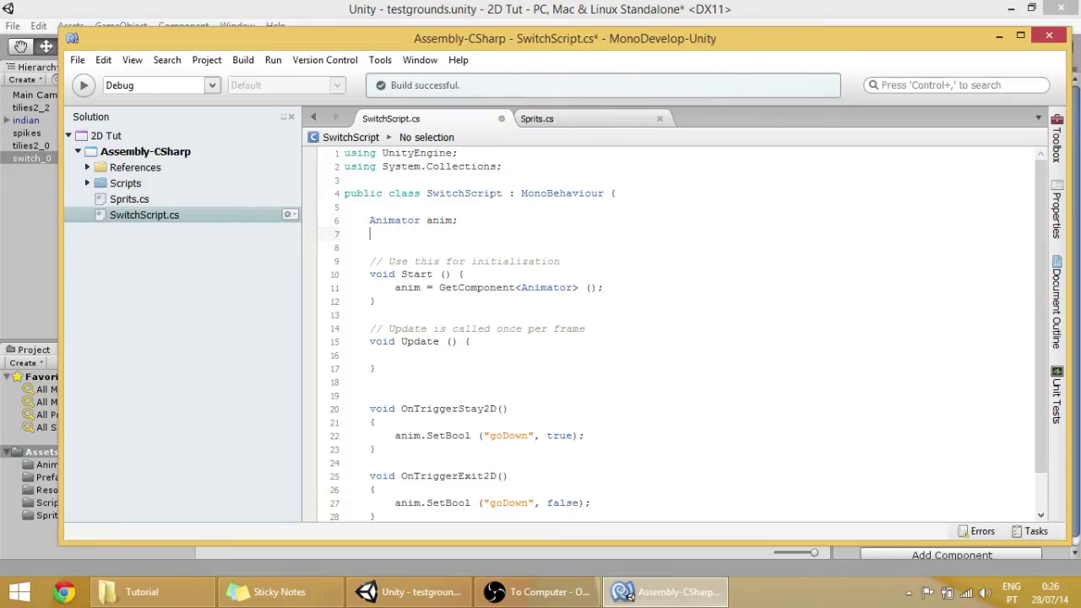
{"action": "type", "text": "public "}
{"action": "type", "text": "boo"}
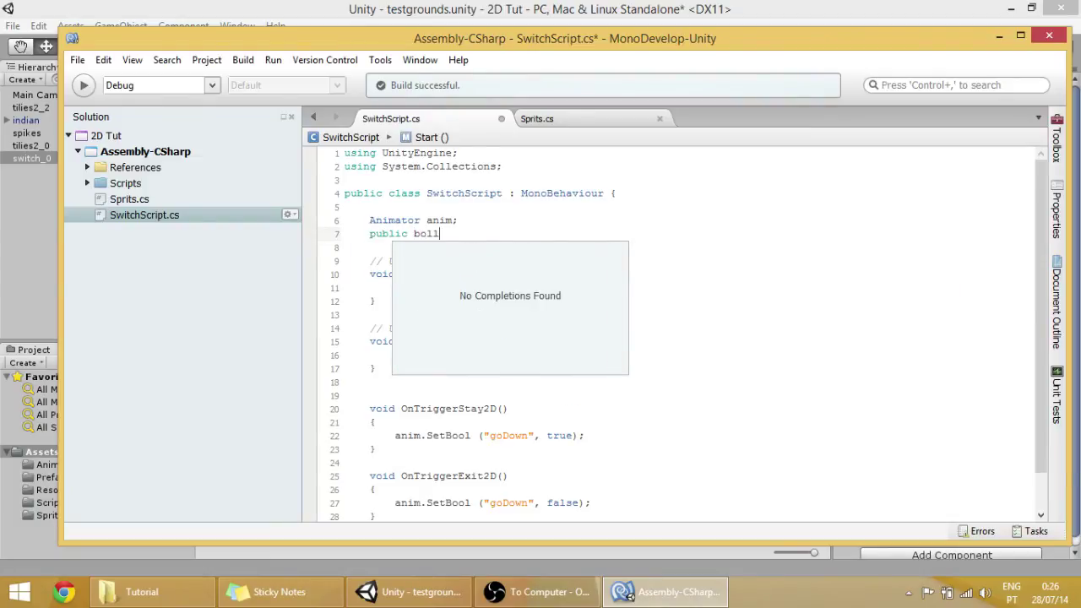
{"action": "type", "text": "l "}
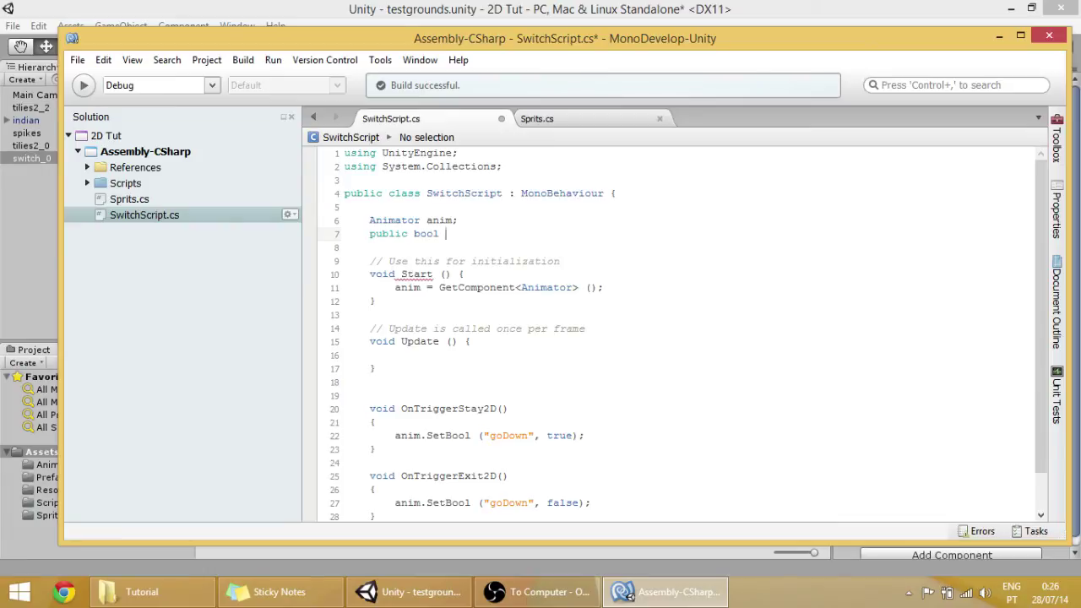
{"action": "type", "text": "sticks;"}
{"action": "key", "text": "ctrl+s"}
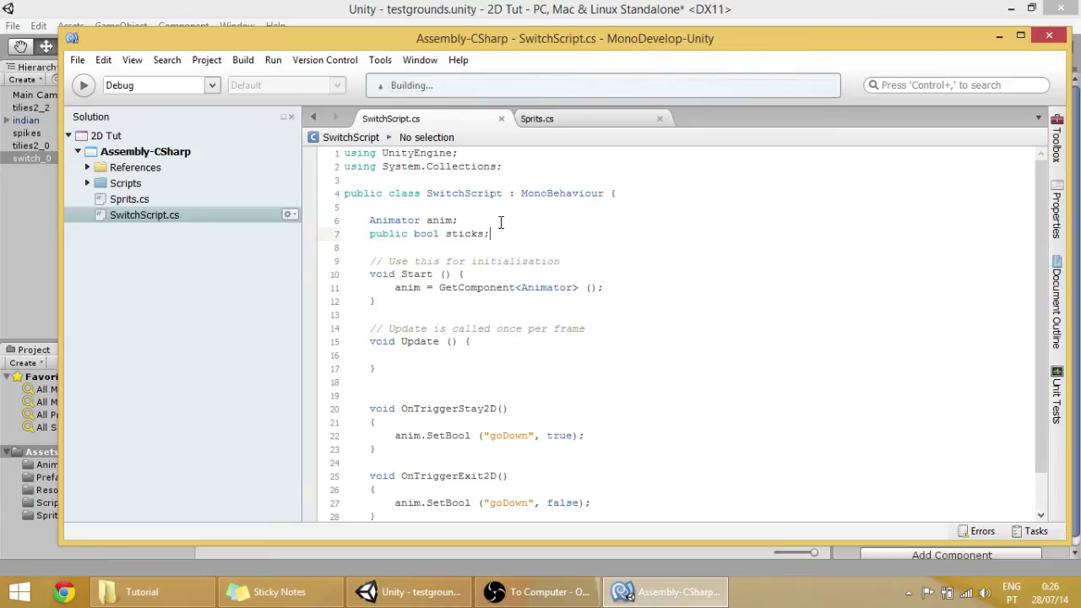
- Insert two blank lines above the SetBool call in the OnTriggerExit2D body
{"action": "scroll", "coordinate": [505, 269], "scroll_direction": "down", "scroll_amount": 1}
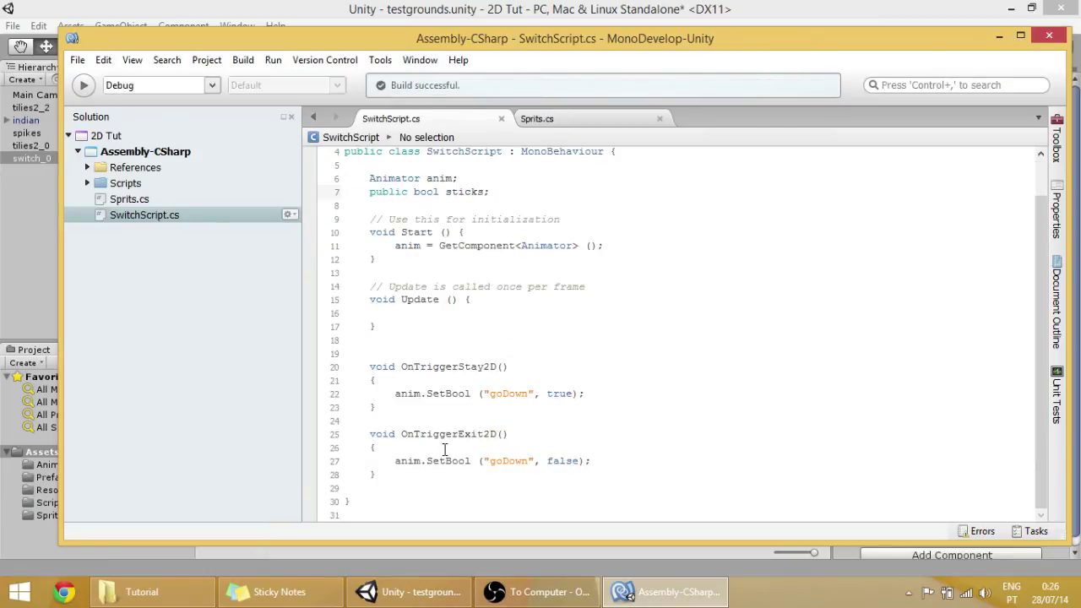
{"action": "left_click", "coordinate": [444, 449]}
{"action": "left_click", "coordinate": [399, 434]}
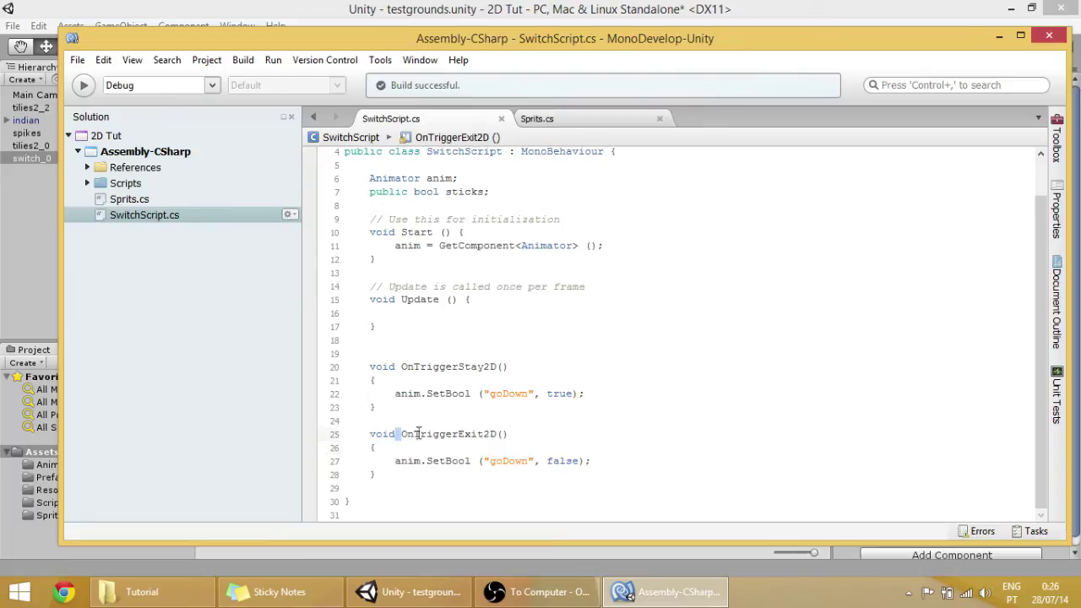
{"action": "mouse_move", "coordinate": [401, 433]}
{"action": "left_mouse_down"}
{"action": "mouse_move", "coordinate": [494, 433]}
{"action": "mouse_move", "coordinate": [390, 434]}
{"action": "left_mouse_up"}
{"action": "left_click", "coordinate": [500, 434]}
{"action": "left_click", "coordinate": [400, 446]}
{"action": "scroll", "coordinate": [438, 447], "scroll_direction": "up", "scroll_amount": 1}
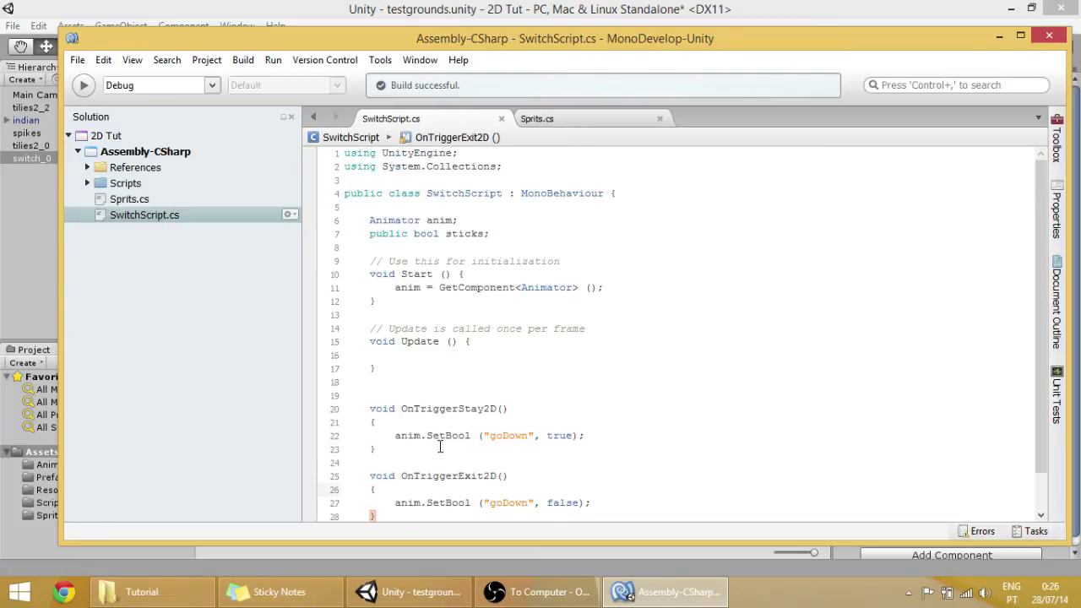
{"action": "key", "text": "Return"}
{"action": "key", "text": "shift+Down"}
{"action": "key", "text": "shift+Down"}
{"action": "key", "text": "Delete"}
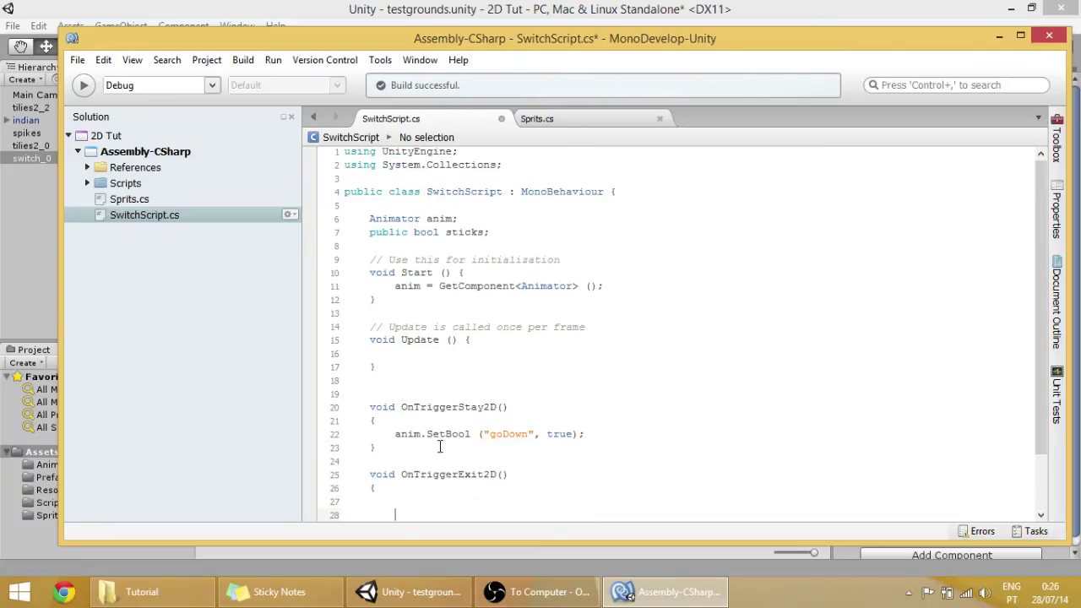
{"action": "key", "text": "ctrl+z"}
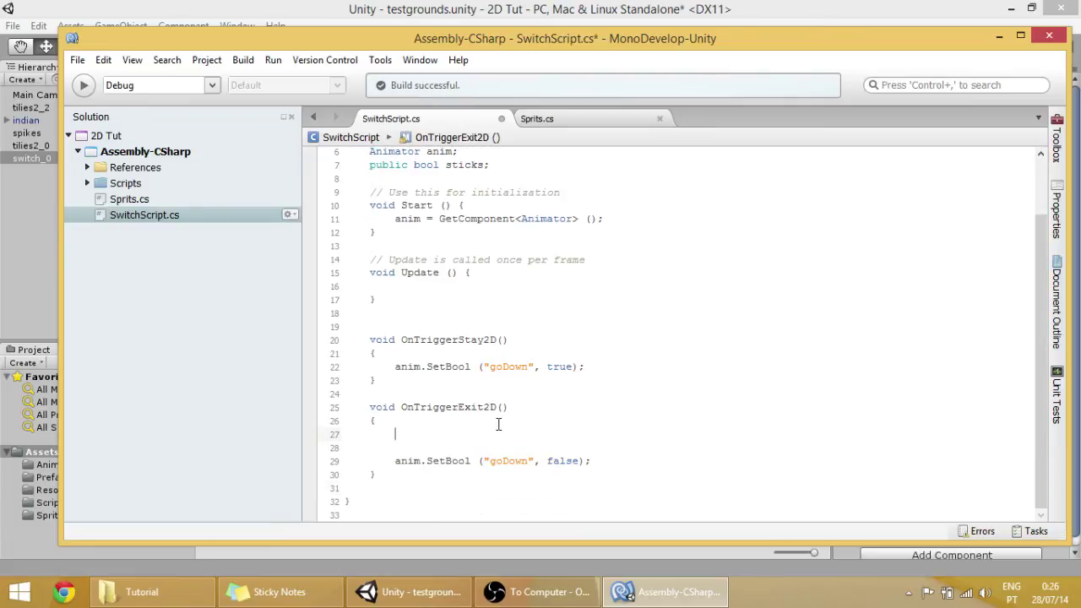
- Add an if(sticks) return; check above the SetBool call in OnTriggerExit2D and save the script
{"action": "type", "text": "if"}
{"action": "key", "text": "Escape"}
{"action": "type", "text": "(s"}
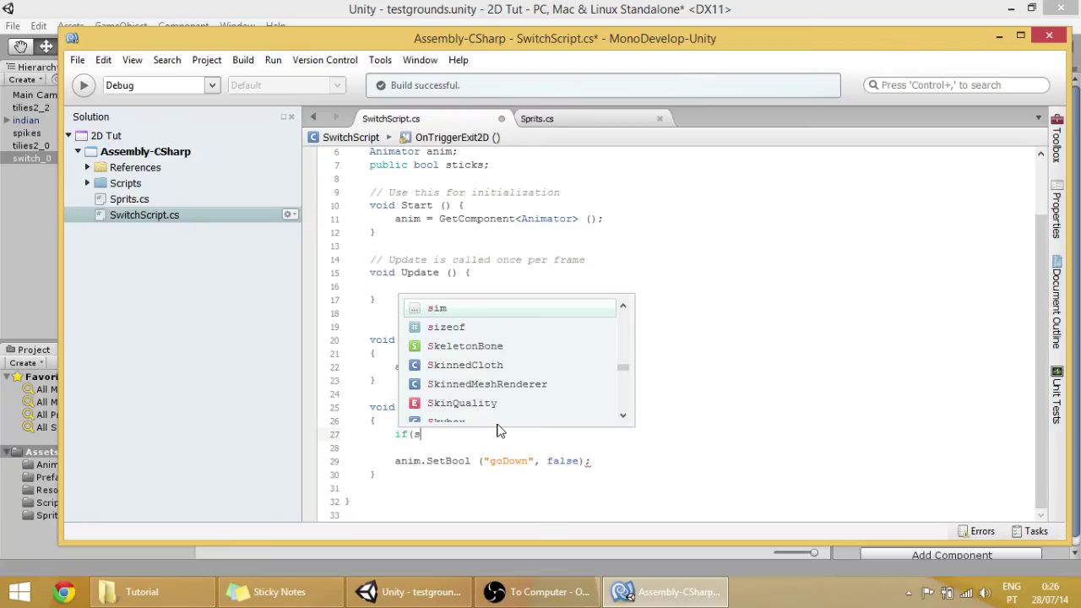
{"action": "type", "text": "ticks"}
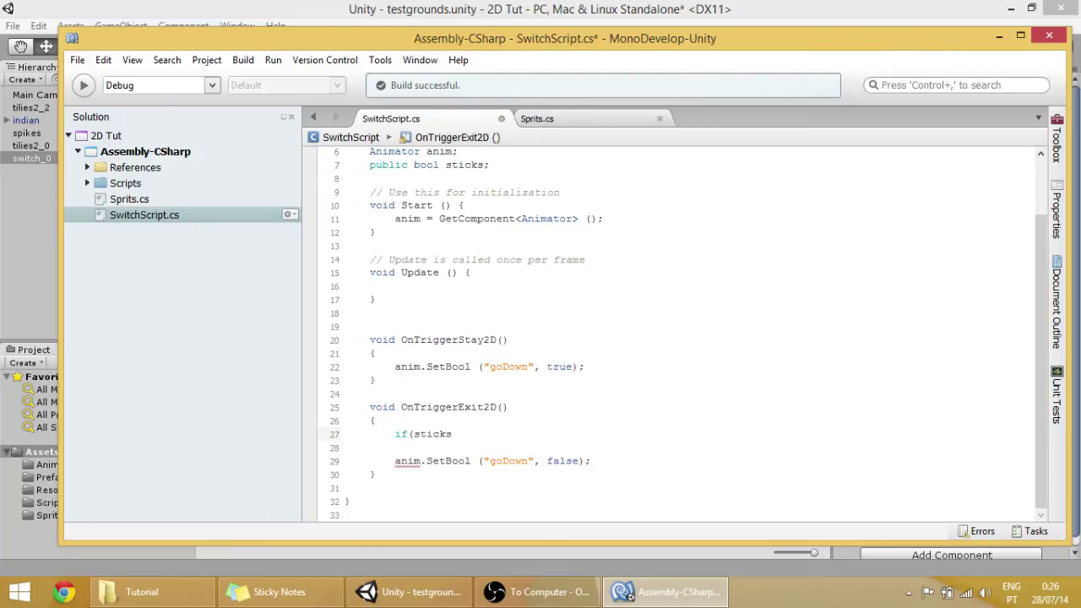
{"action": "type", "text": ")"}
{"action": "key", "text": "Return"}
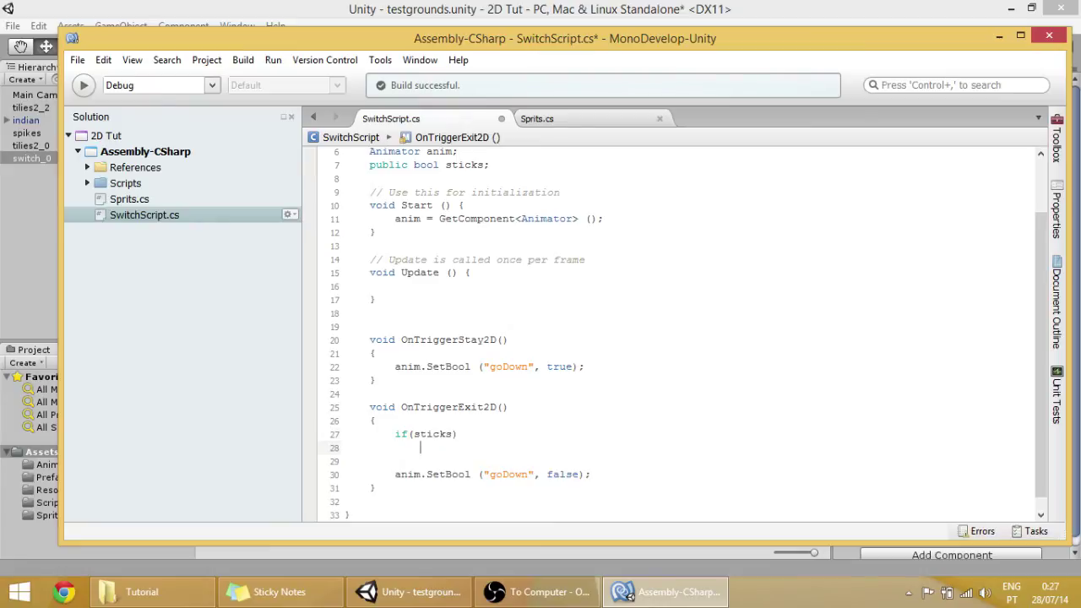
{"action": "type", "text": "r"}
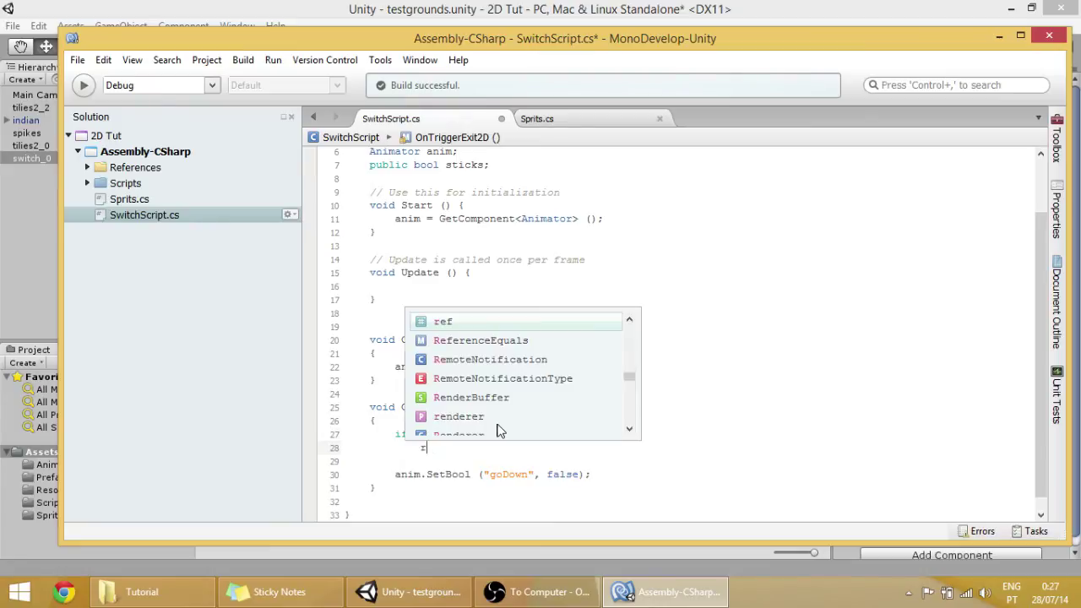
{"action": "type", "text": "eturn;"}
{"action": "key", "text": "ctrl+s"}
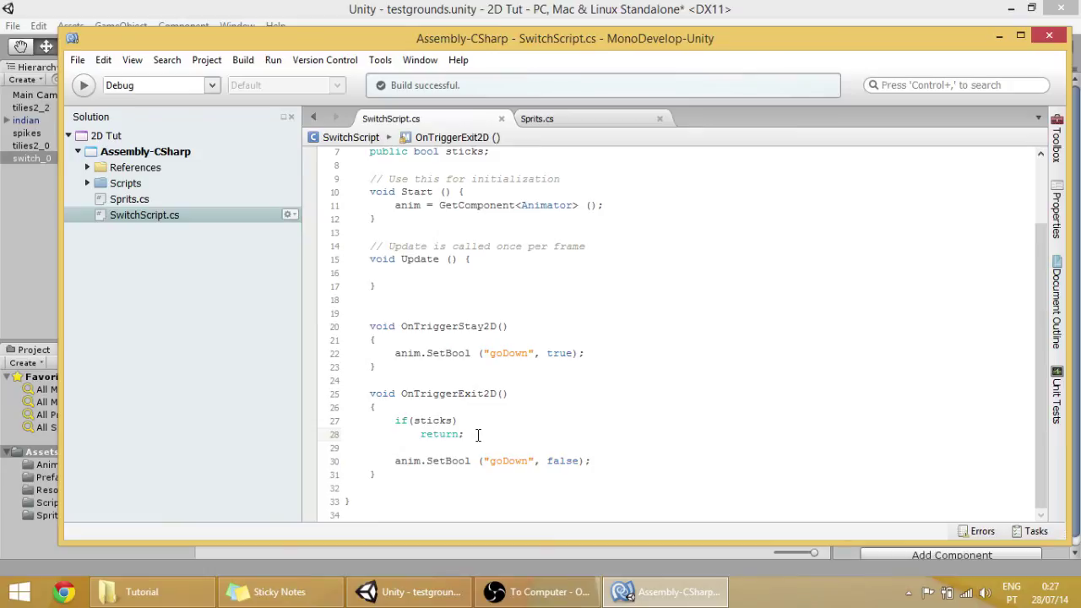
- Review the sticks check and its early return within the OnTriggerExit2D method
{"action": "left_click_drag", "start_coordinate": [476, 434], "coordinate": [396, 418]}
{"action": "left_click", "coordinate": [436, 428]}
{"action": "left_click_drag", "start_coordinate": [395, 419], "coordinate": [446, 451]}
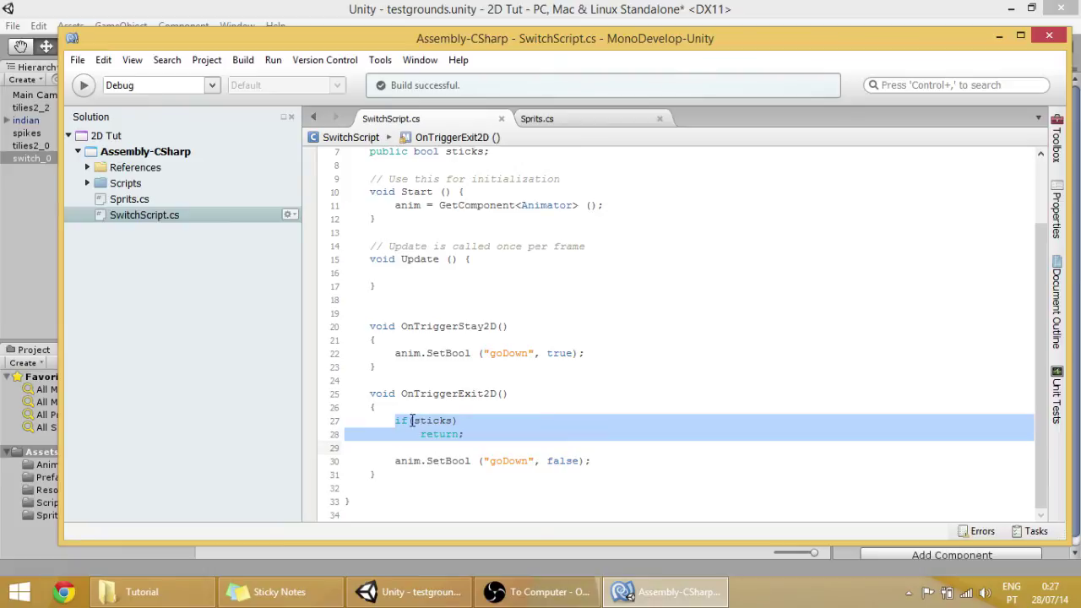
{"action": "left_click", "coordinate": [380, 408]}
{"action": "left_click_drag", "start_coordinate": [369, 393], "coordinate": [427, 463]}
{"action": "left_click", "coordinate": [414, 423]}
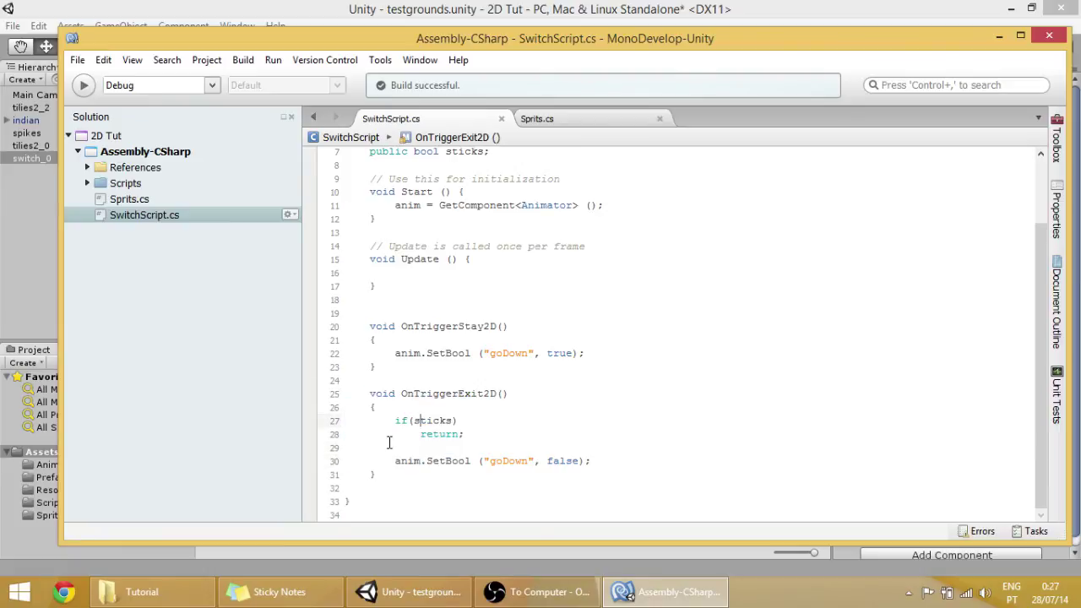
{"action": "left_click", "coordinate": [368, 488]}
{"action": "scroll", "coordinate": [490, 372], "scroll_direction": "up", "scroll_amount": 1}
{"action": "scroll", "coordinate": [483, 359], "scroll_direction": "down", "scroll_amount": 1}
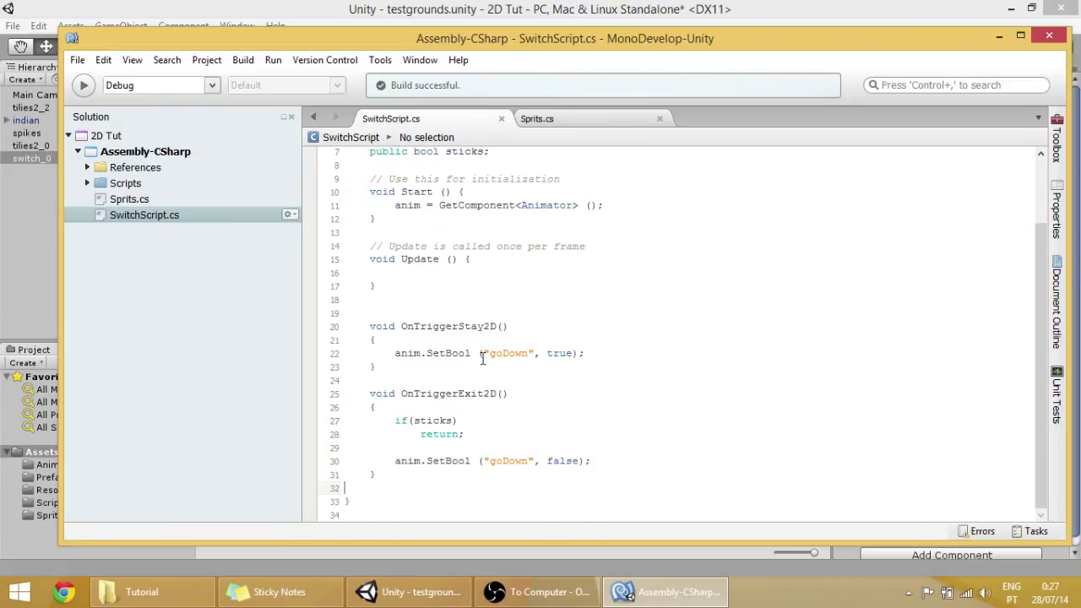
- Build the script project and switch to the Unity editor
{"action": "key", "text": "F7"}
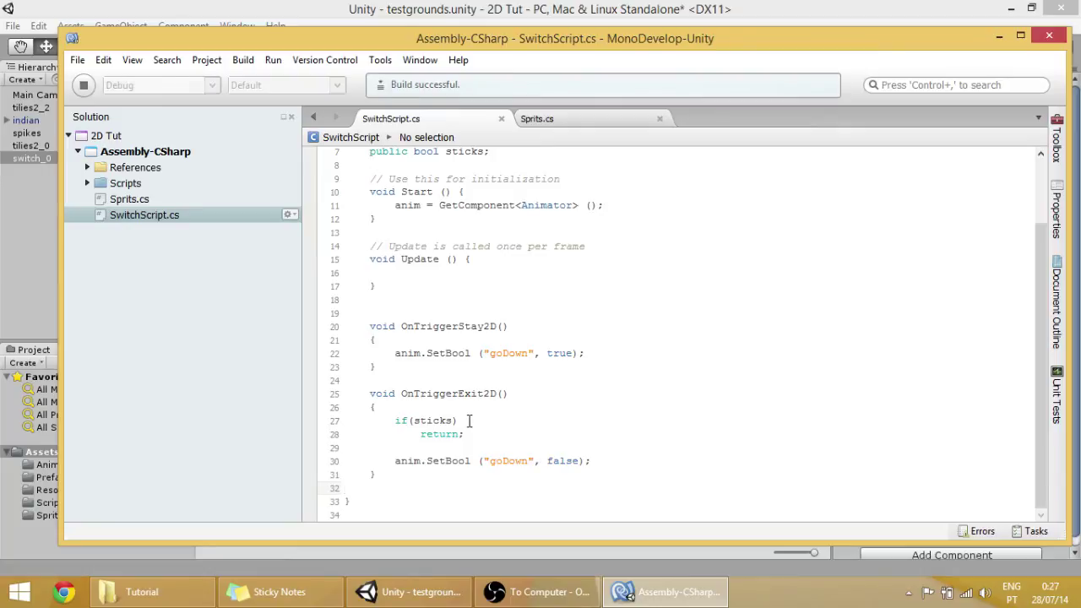
{"action": "left_click", "coordinate": [639, 8]}
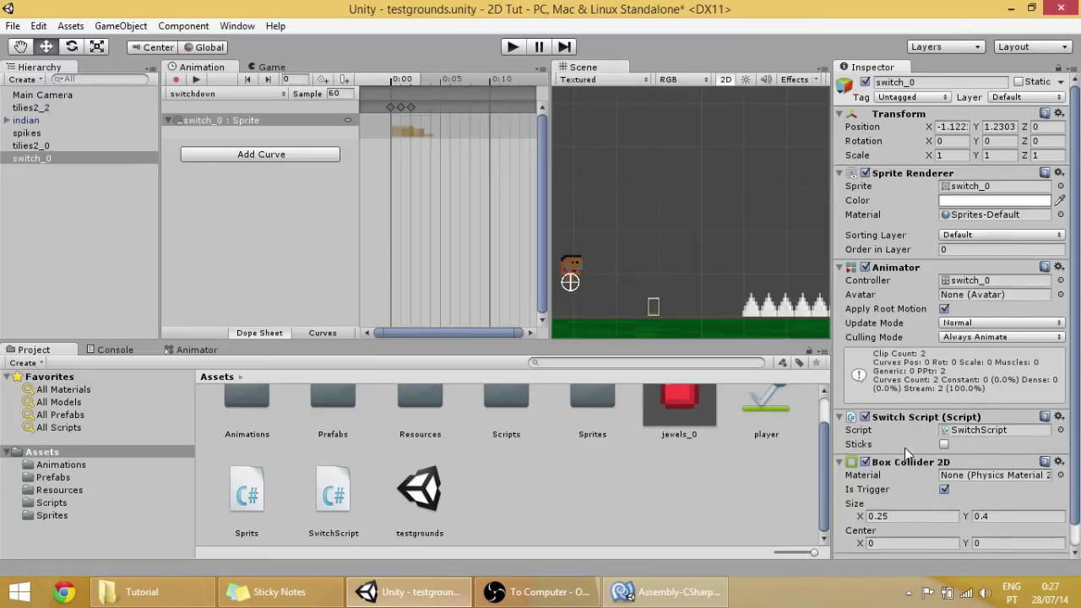
- Play the scene in the Game view and walk the character over the switch and back with Sticks disabled
{"action": "key", "text": "ctrl+p"}
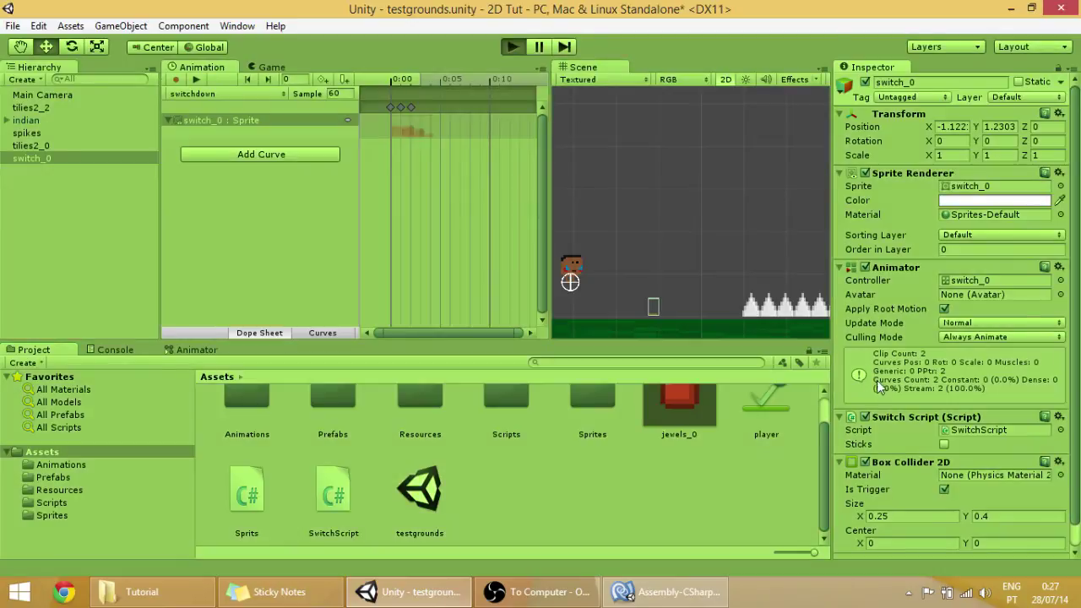
{"action": "left_click", "coordinate": [265, 65]}
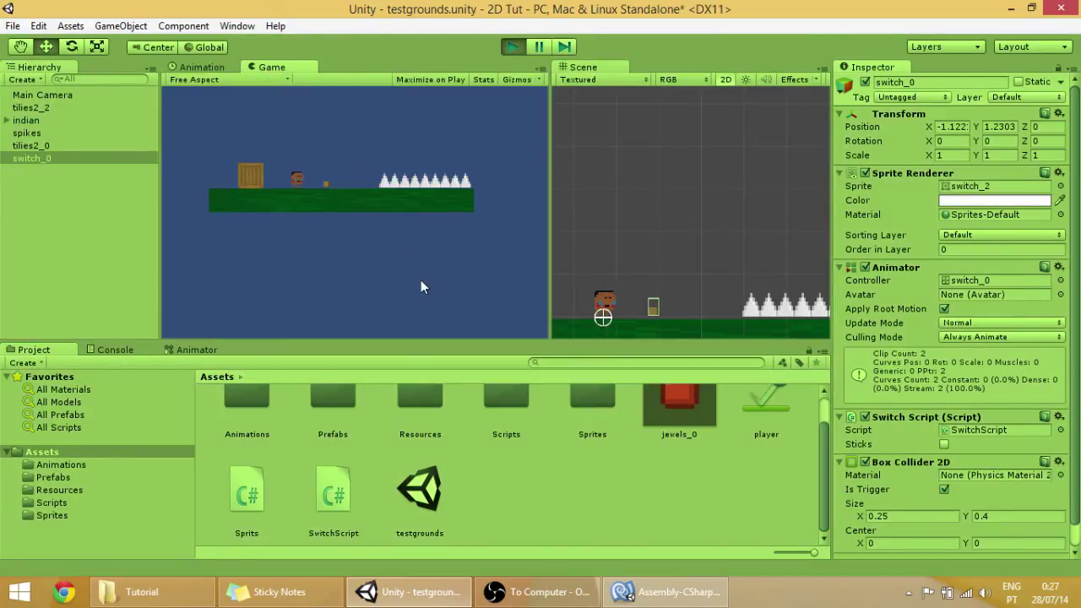
{"action": "key", "text": "Right"}
{"action": "key", "text": "Left"}
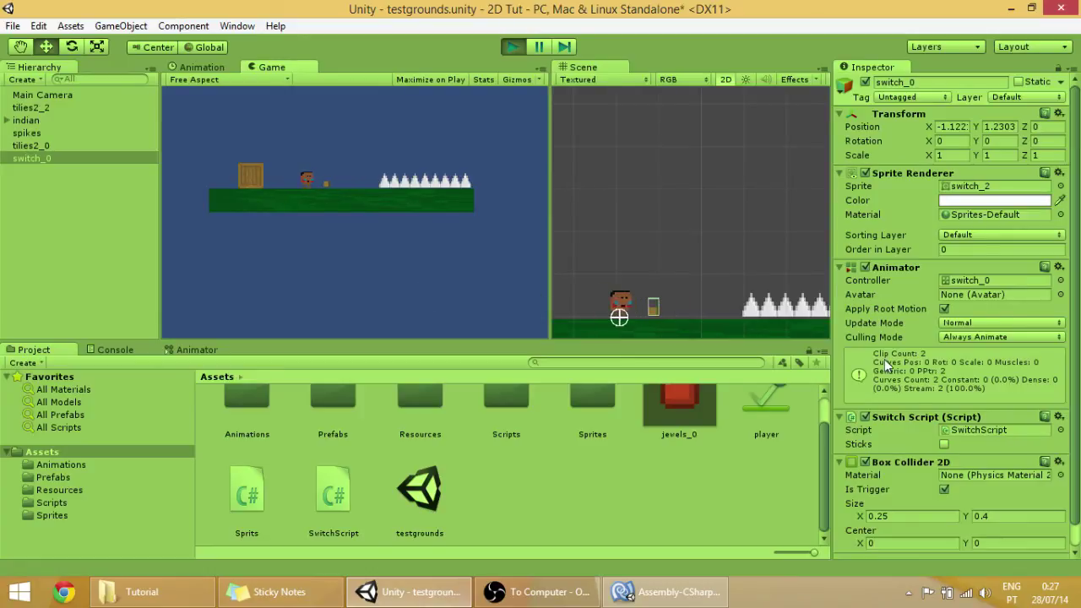
- Enable the Sticks option on the Switch Script and walk the character over the switch to test it staying down
{"action": "left_click", "coordinate": [944, 445]}
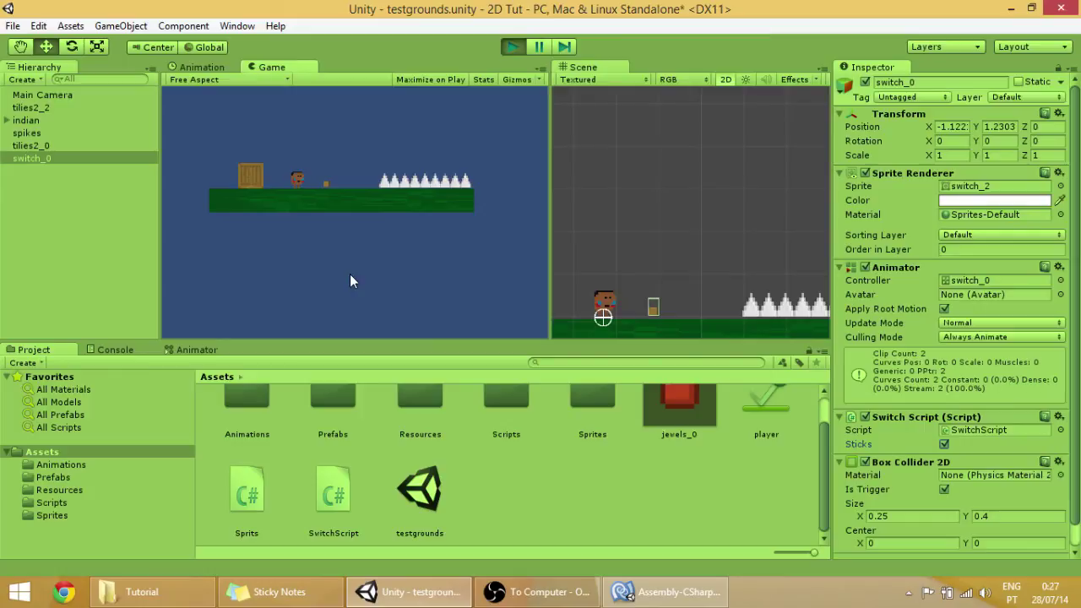
{"action": "key", "text": "Right"}
{"action": "key", "text": "Left"}
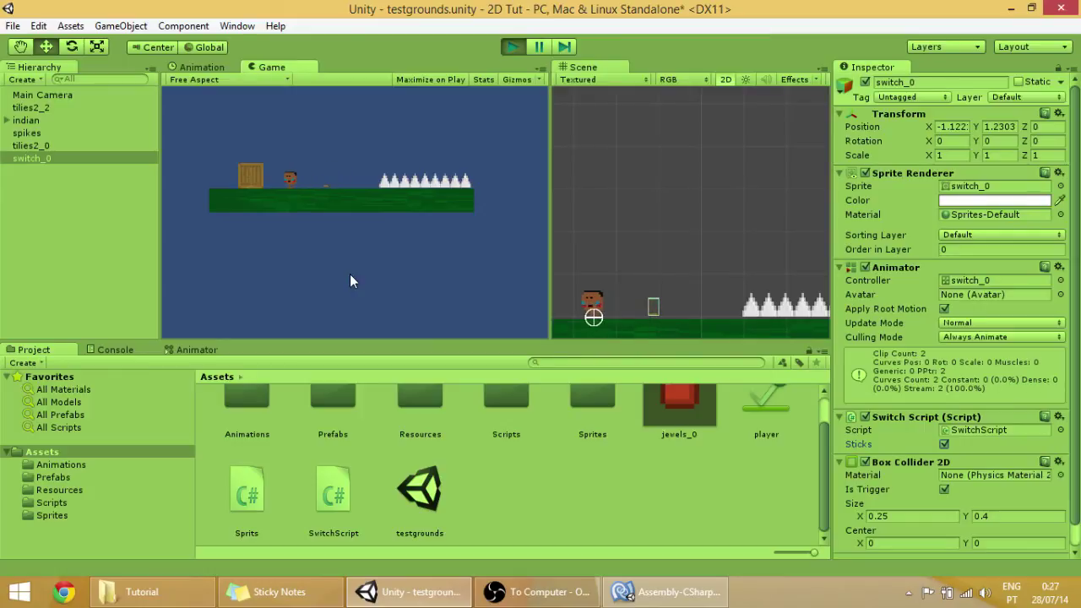
{"action": "scroll", "coordinate": [659, 315], "scroll_direction": "up", "scroll_amount": 3}
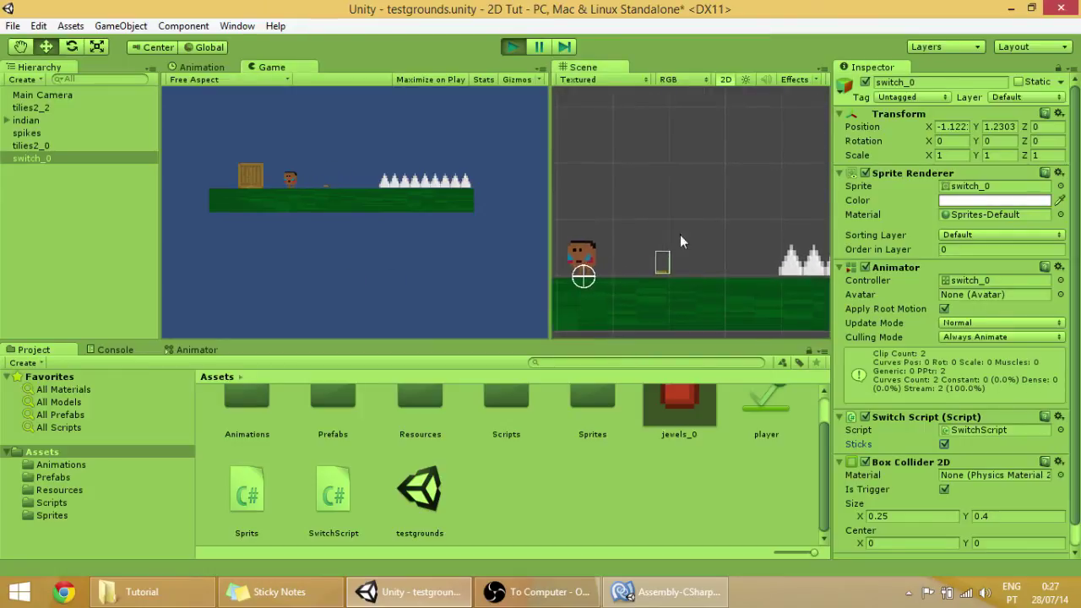
{"action": "scroll", "coordinate": [680, 236], "scroll_direction": "up", "scroll_amount": 3}
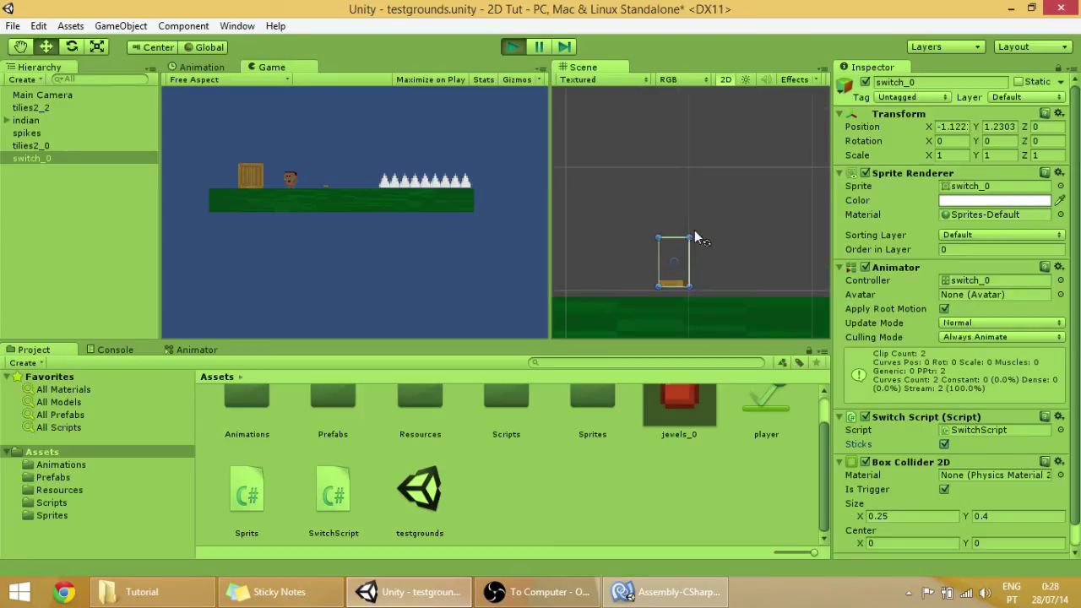
{"action": "key", "text": "Right"}
- Disable the Sticks option and stop playback of the scene
{"action": "left_click", "coordinate": [943, 444]}
{"action": "scroll", "coordinate": [655, 235], "scroll_direction": "down", "scroll_amount": 1}
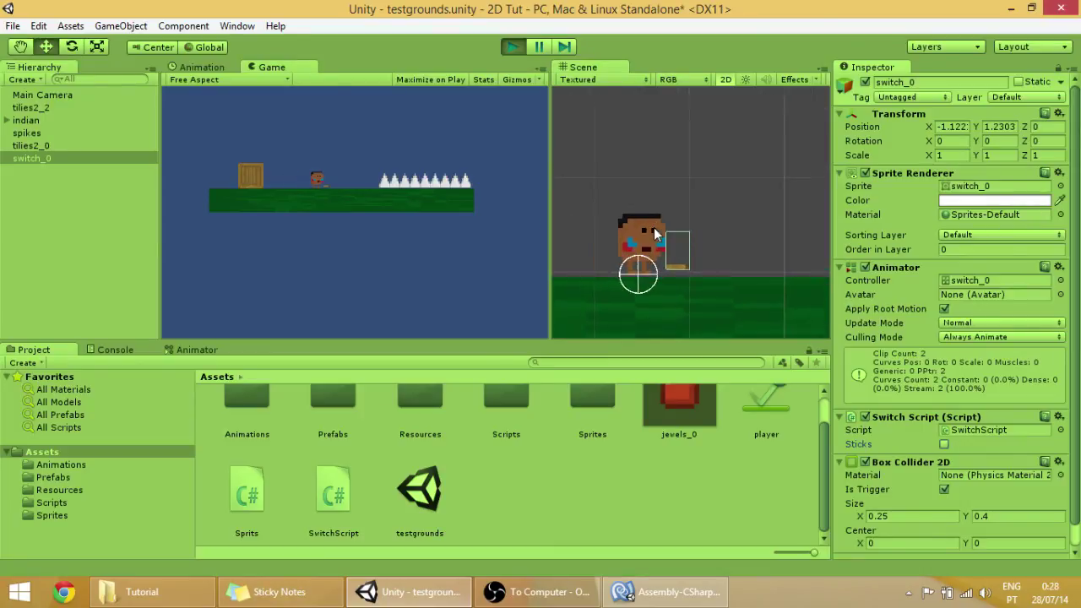
{"action": "left_click_drag", "start_coordinate": [551, 214], "coordinate": [390, 190]}
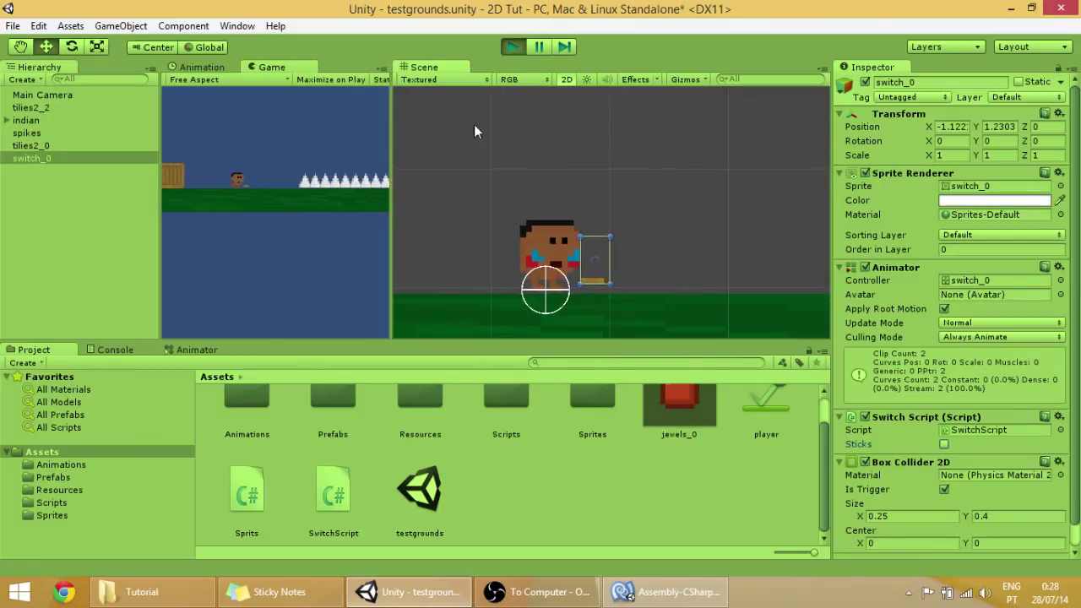
{"action": "left_click", "coordinate": [511, 48]}
{"action": "left_click_drag", "start_coordinate": [394, 237], "coordinate": [670, 245]}
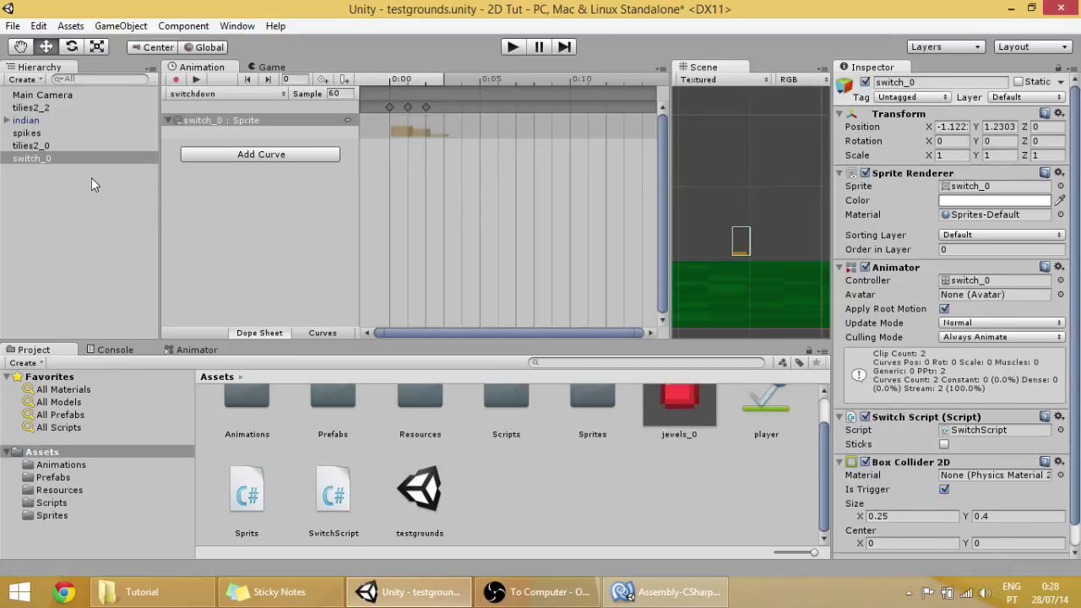
- Rename the switch_0 object as Switch
{"action": "left_click", "coordinate": [44, 160]}
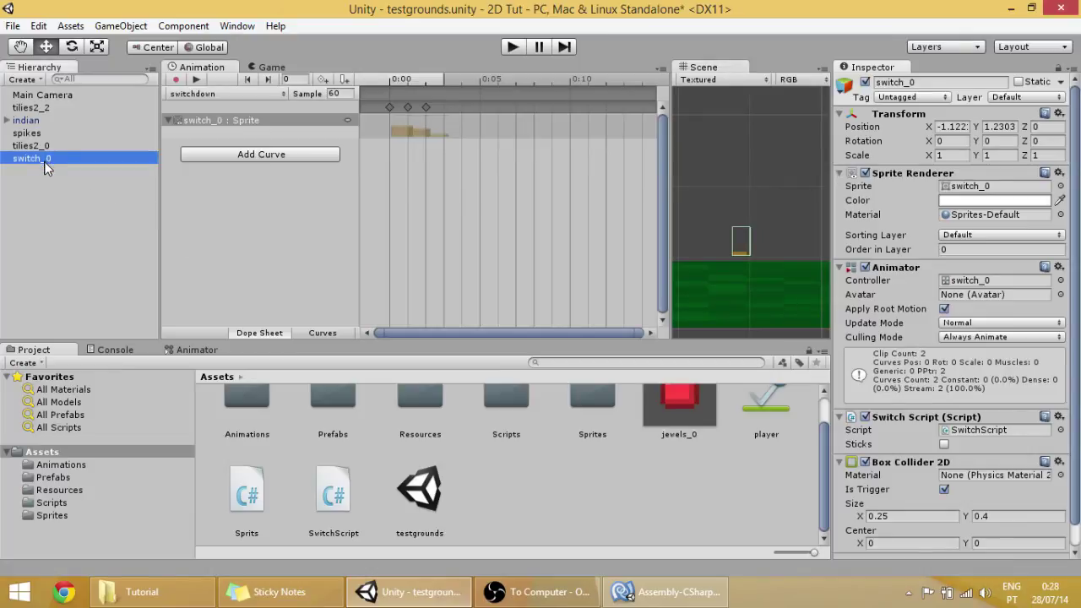
{"action": "left_click", "coordinate": [38, 160]}
{"action": "type", "text": "Sw"}
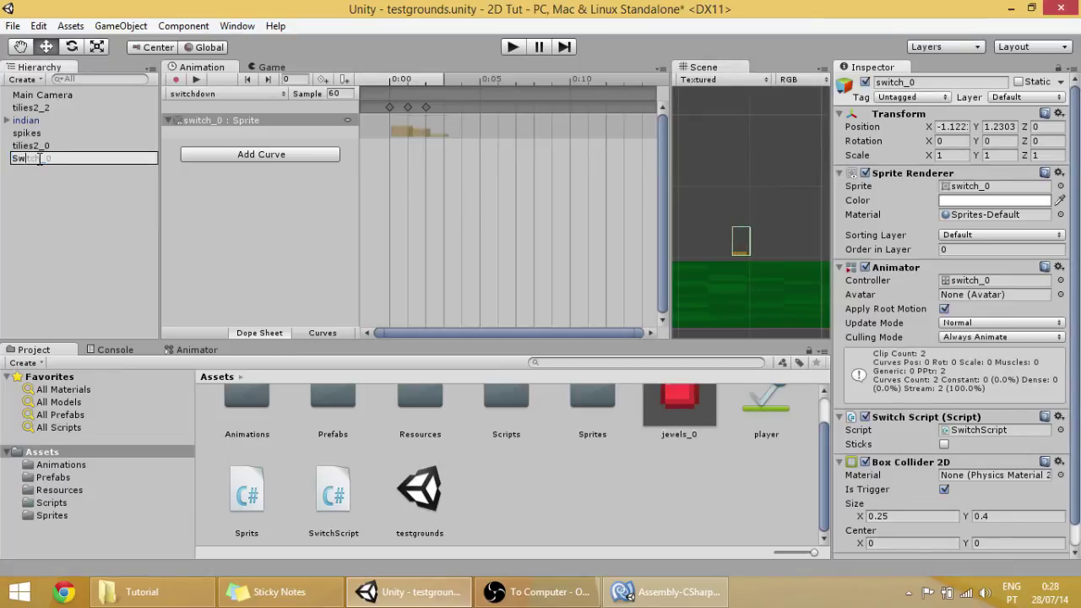
{"action": "type", "text": "itch"}
{"action": "left_click", "coordinate": [43, 168]}
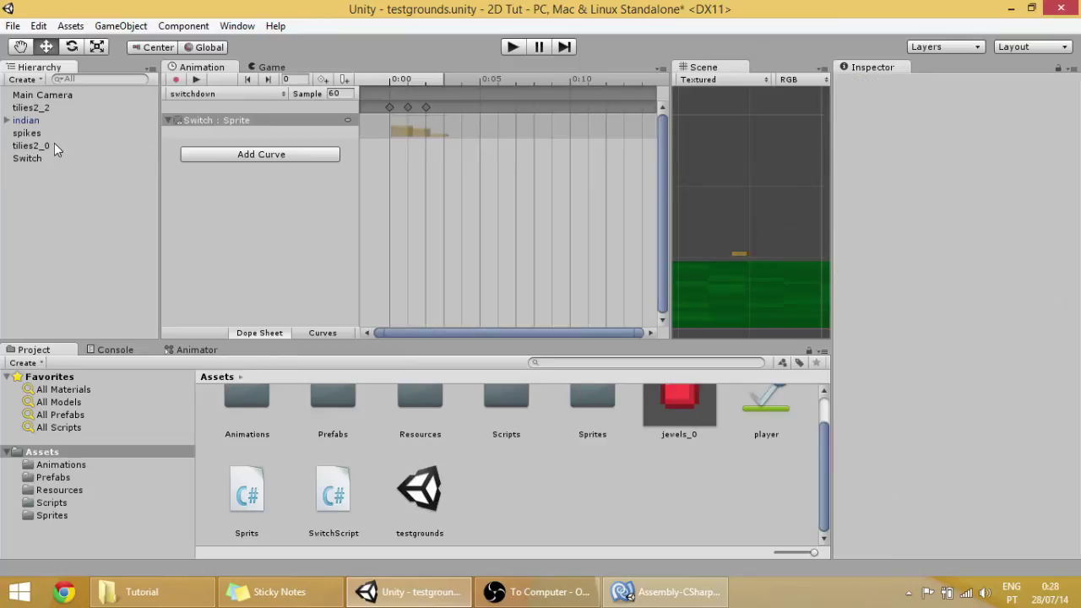
- Rename the tilies2_0 crate object as Tile
{"action": "left_click", "coordinate": [23, 147]}
{"action": "left_click", "coordinate": [23, 147]}
{"action": "type", "text": "T"}
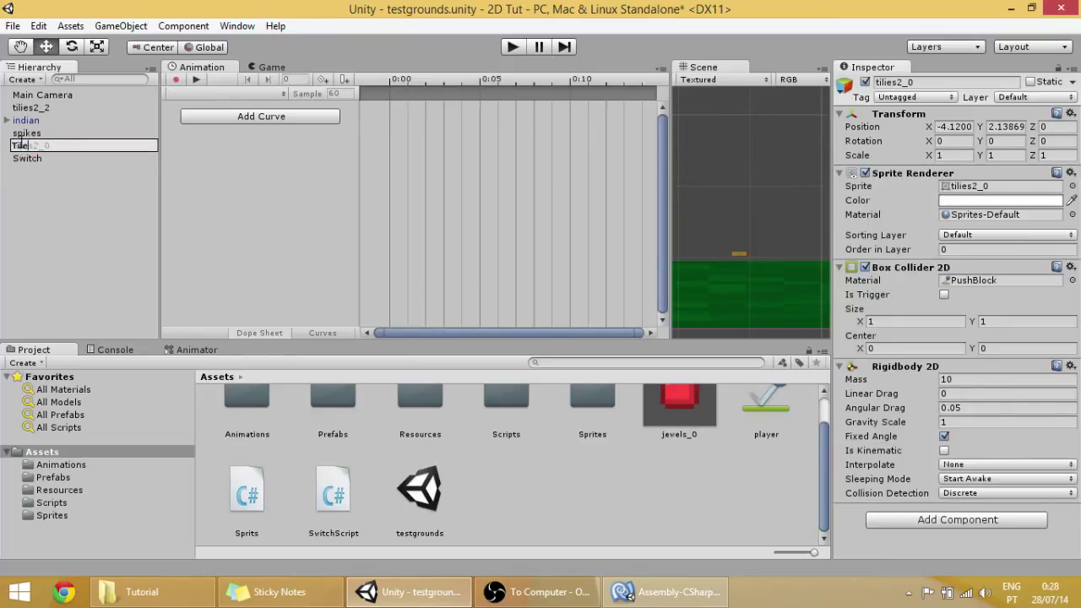
{"action": "type", "text": "ile"}
{"action": "left_click", "coordinate": [31, 201]}
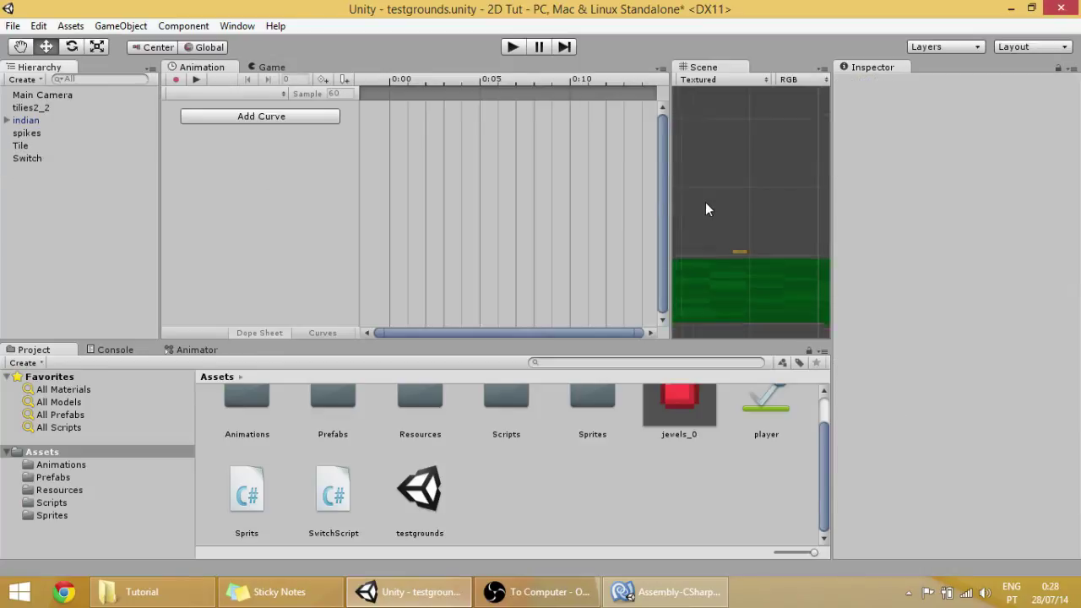
- Create prefabs from the Switch object and the wooden crate object in the Prefabs folder
{"action": "left_click", "coordinate": [36, 146]}
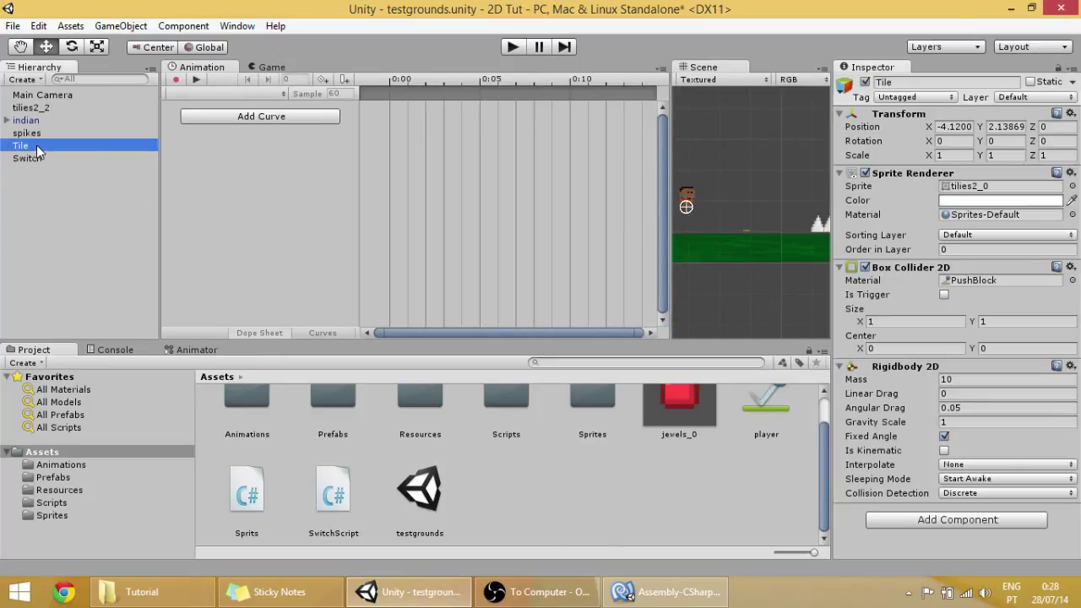
{"action": "left_click_drag", "start_coordinate": [670, 191], "coordinate": [483, 195]}
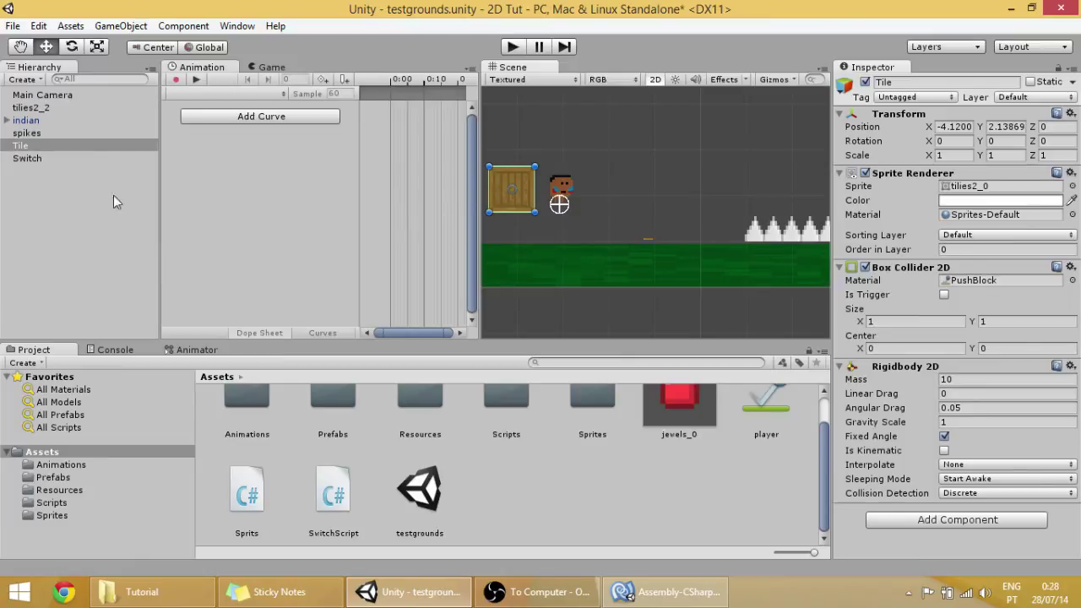
{"action": "left_click", "coordinate": [52, 477]}
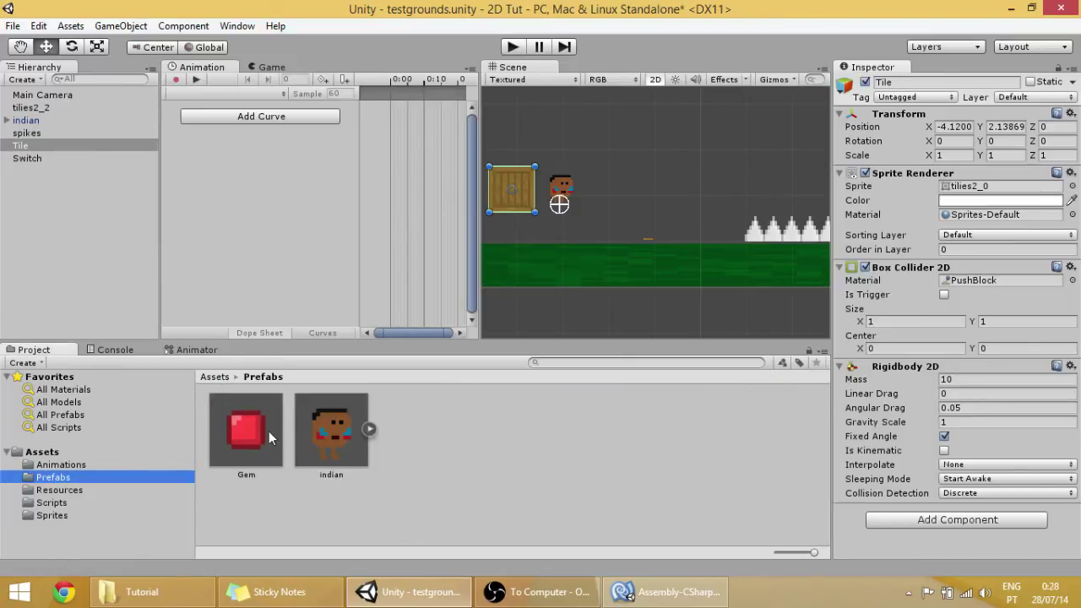
{"action": "left_click_drag", "start_coordinate": [32, 147], "coordinate": [422, 442]}
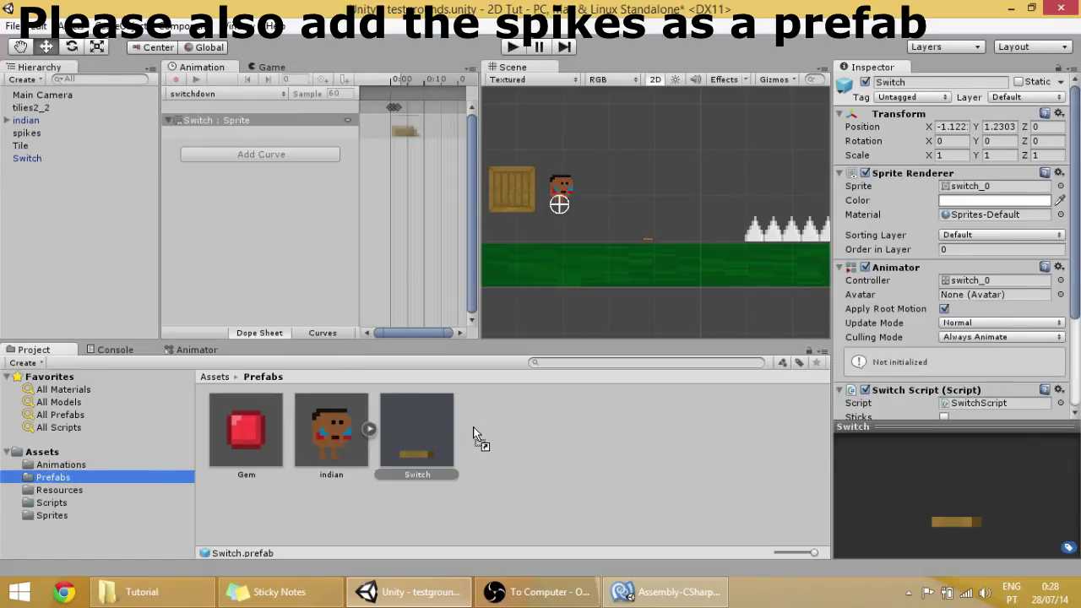
{"action": "left_click_drag", "start_coordinate": [572, 437], "coordinate": [509, 467]}
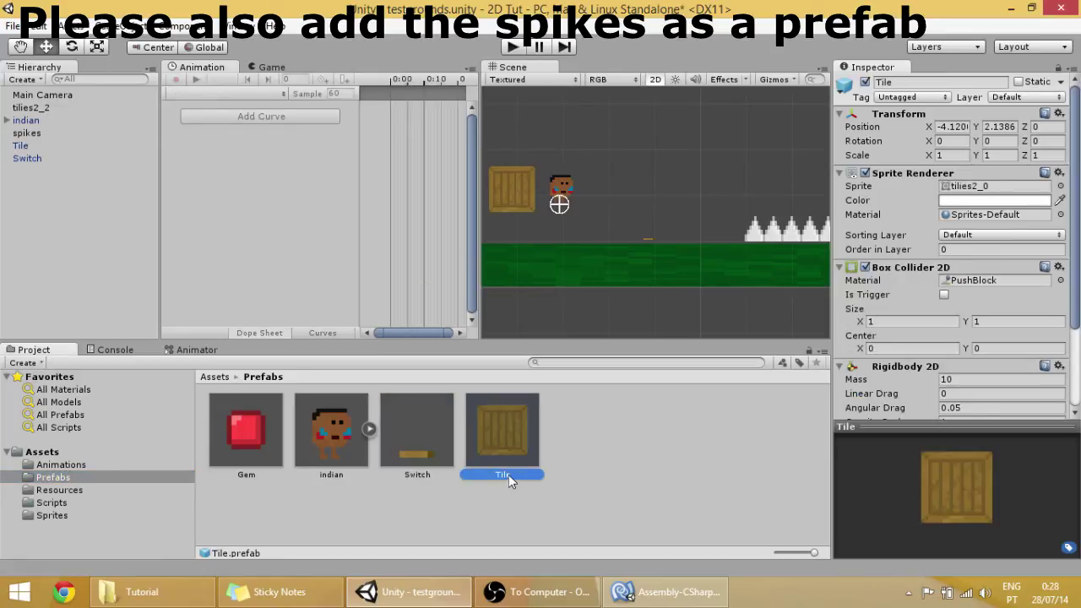
- Rename the wooden crate prefab as PushBlock
{"action": "left_click", "coordinate": [508, 475]}
{"action": "type", "text": "PushBlock"}
{"action": "key", "text": "Return"}
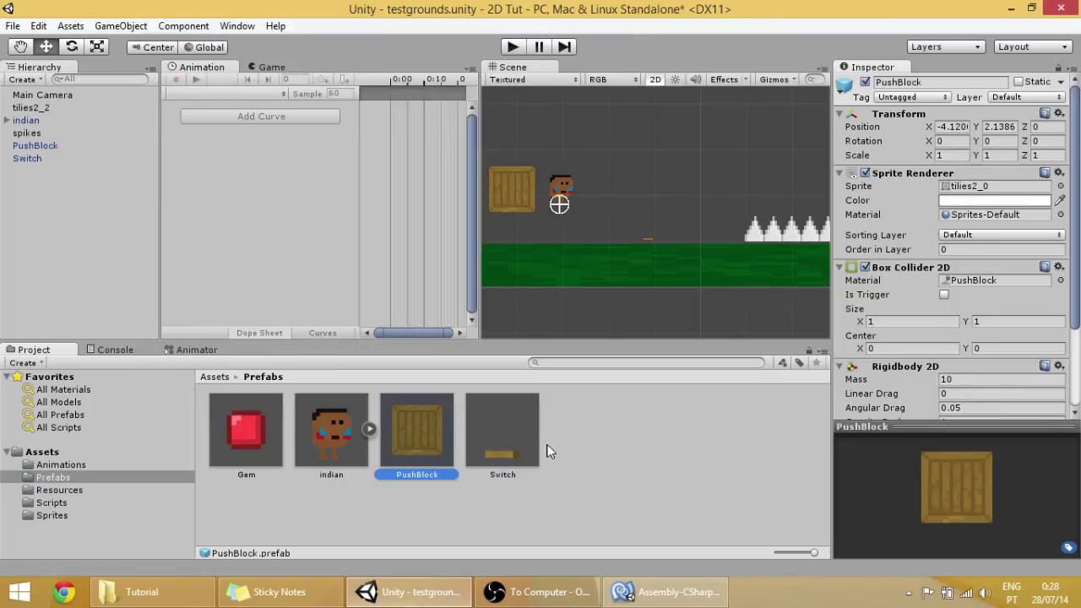
- Move the Switch object slightly left and down in the scene, to about X -1.29, Y 1.21
{"action": "left_click", "coordinate": [588, 450]}
{"action": "scroll", "coordinate": [651, 236], "scroll_direction": "down", "scroll_amount": 2}
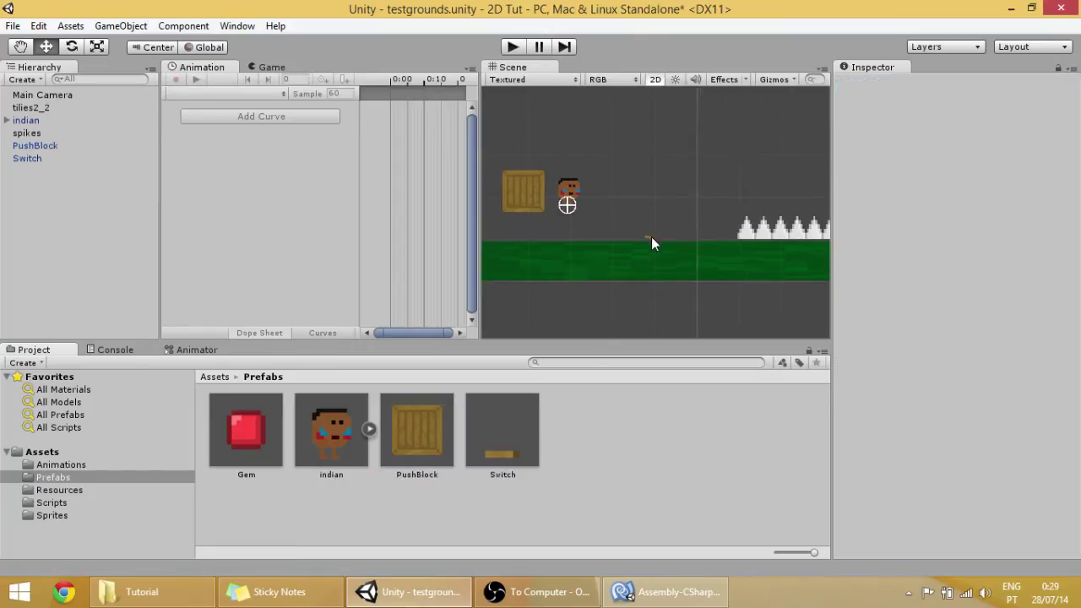
{"action": "left_click", "coordinate": [650, 231]}
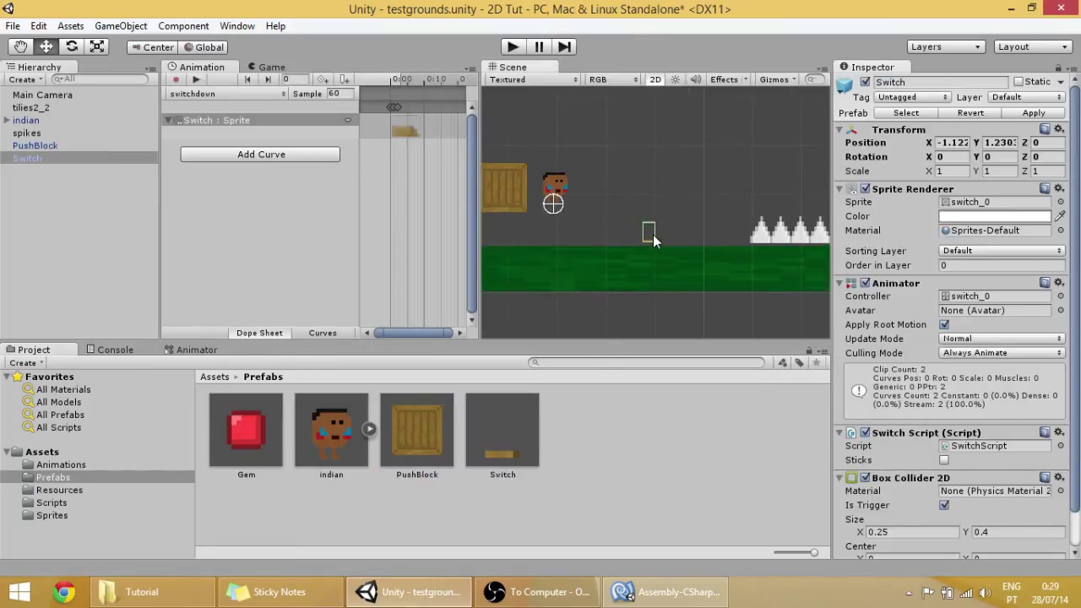
{"action": "left_click_drag", "start_coordinate": [652, 235], "coordinate": [645, 234]}
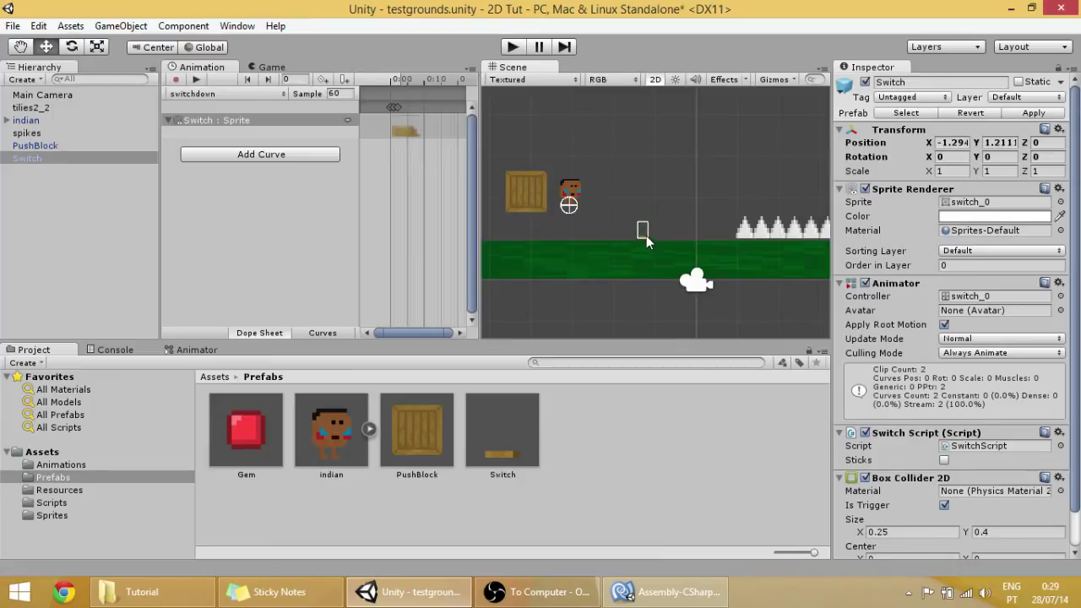
{"action": "scroll", "coordinate": [642, 241], "scroll_direction": "up", "scroll_amount": 1}
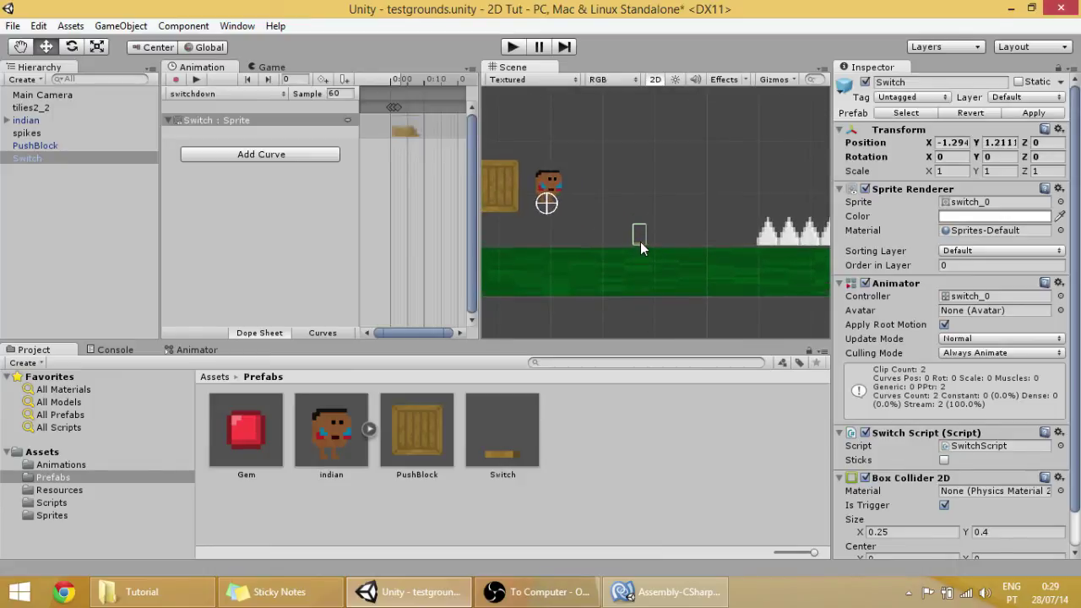